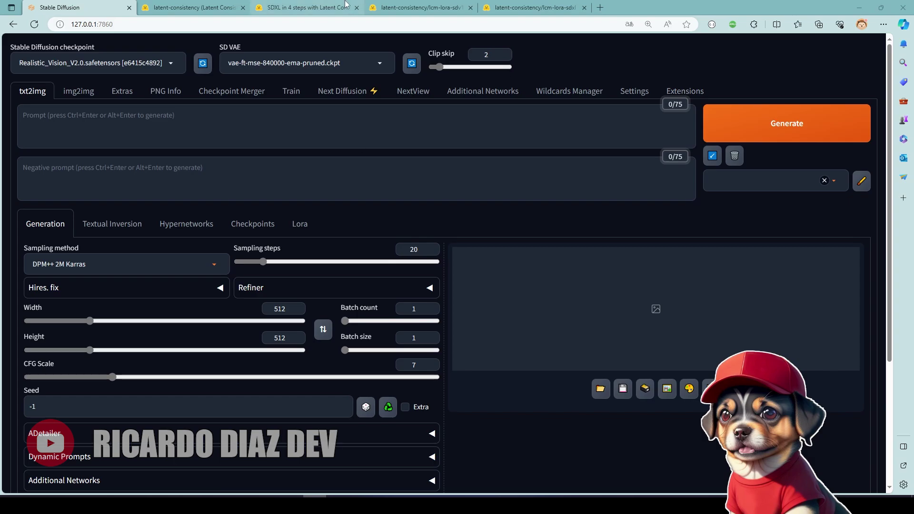
Open the "SDXL in 4 steps with Latent Consistency LoRAs" blog post and bring up its linked Latent Consistency Models paper in a separate tab
left_click(421, 7)
left_click(354, 7)
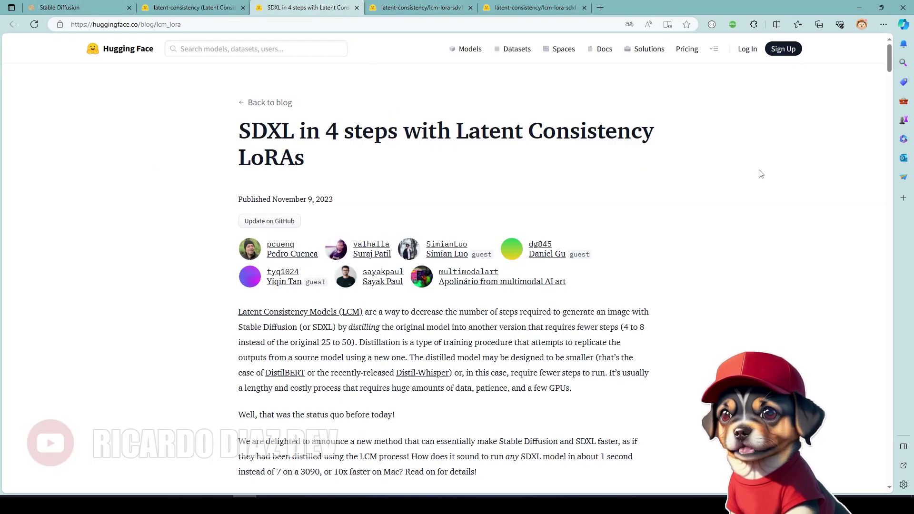
middle_click(343, 315)
left_click(430, 6)
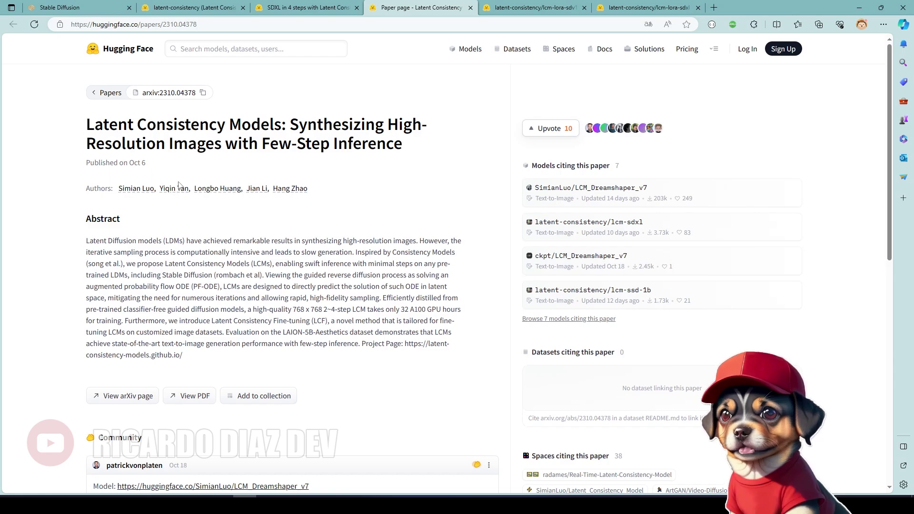
Examine the title, authors and abstract of the Latent Consistency Models paper at an enlarged page zoom
left_click_drag(406, 198, 147, 199)
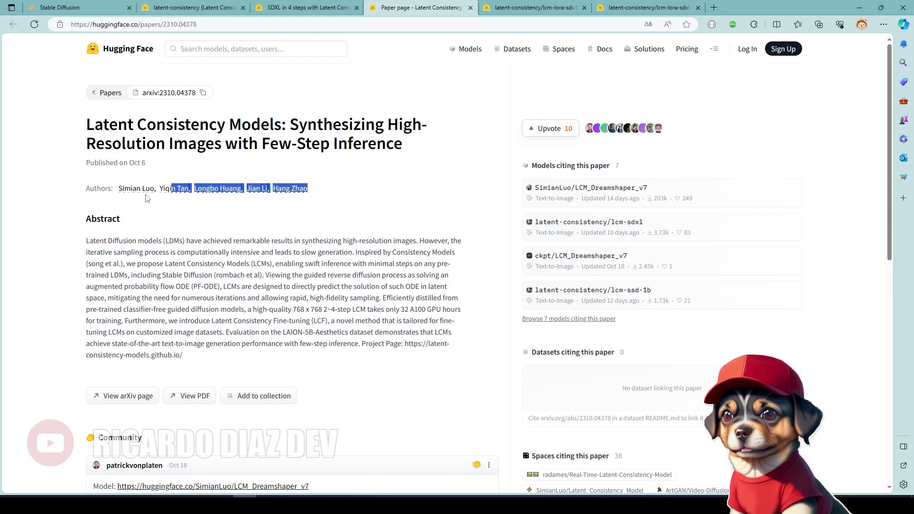
left_click(122, 198)
key("ctrl+plus")
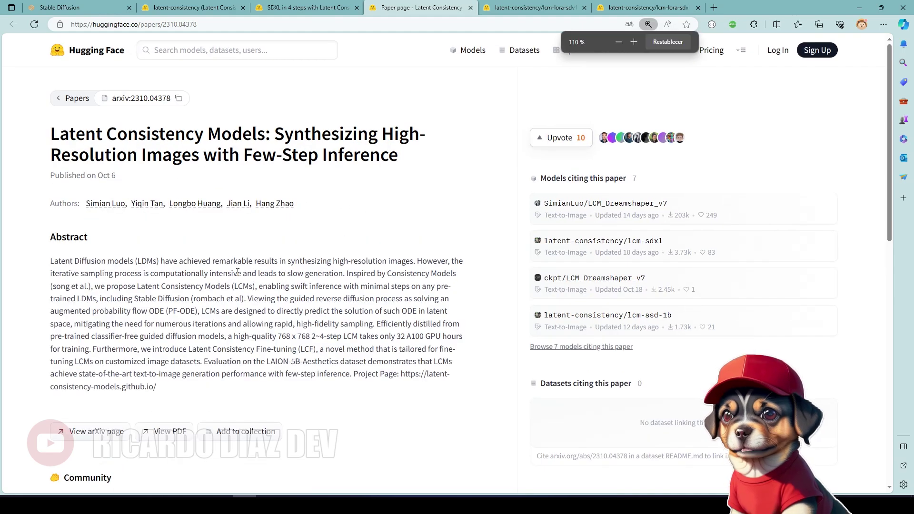
left_click_drag(50, 135, 267, 136)
left_click(308, 255)
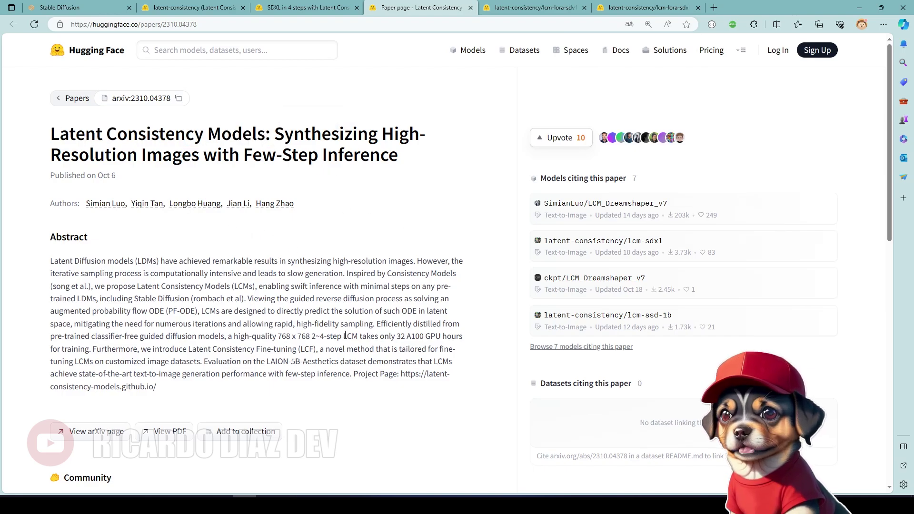
scroll(345, 335, "down", 5)
scroll(345, 335, "up", 4)
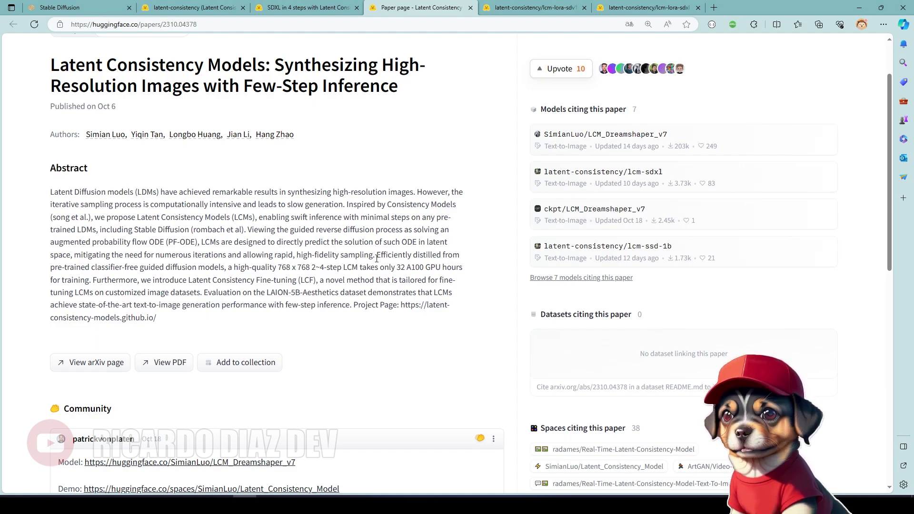
Return to the LCM LoRA blog post and read through to the Accessibility point under "Why does this matter?"
key("ctrl+shift+Tab")
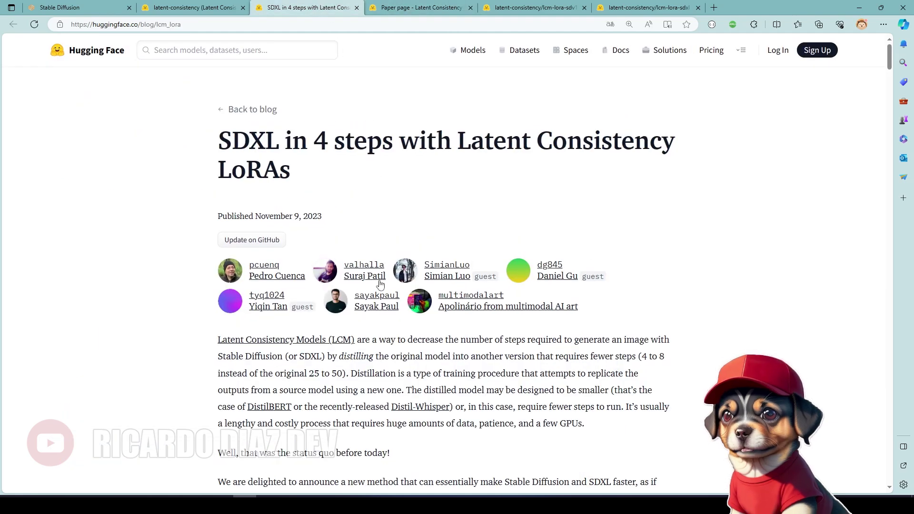
scroll(384, 327, "down", 5)
scroll(383, 327, "down", 10)
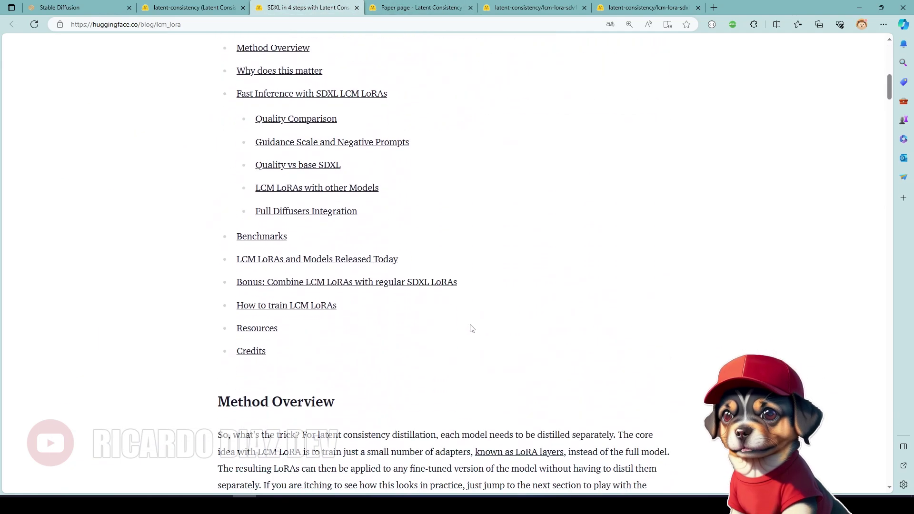
scroll(470, 325, "down", 7)
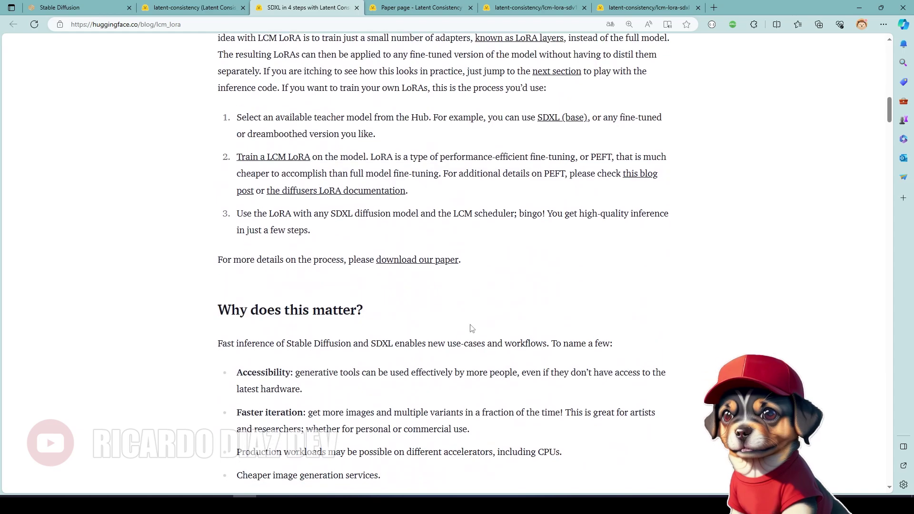
scroll(472, 328, "down", 1)
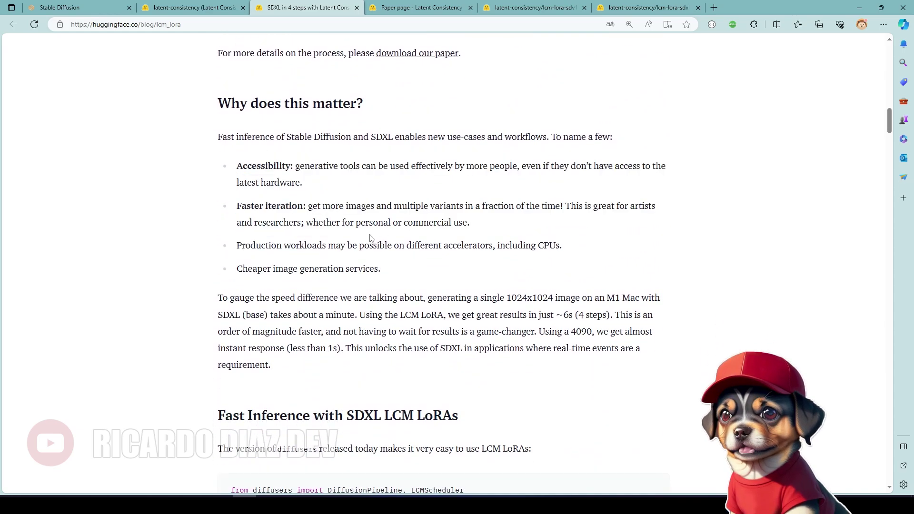
double_click(240, 167)
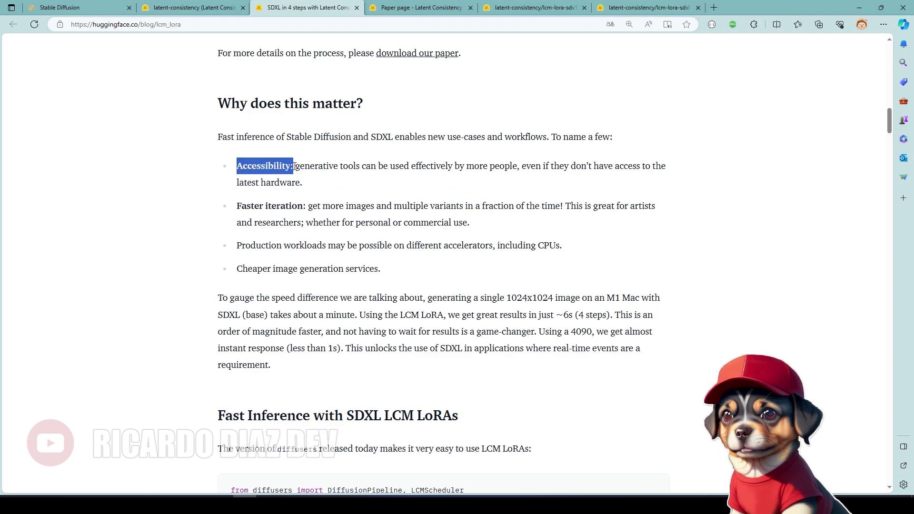
left_click(353, 183)
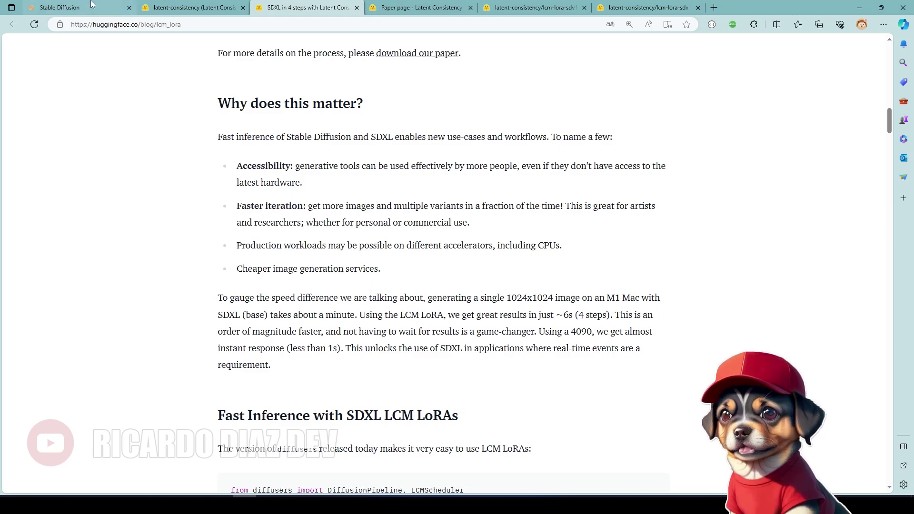
Glance at the Stable Diffusion web UI, then review the blog post's Accessibility and Faster iteration points
left_click(71, 7)
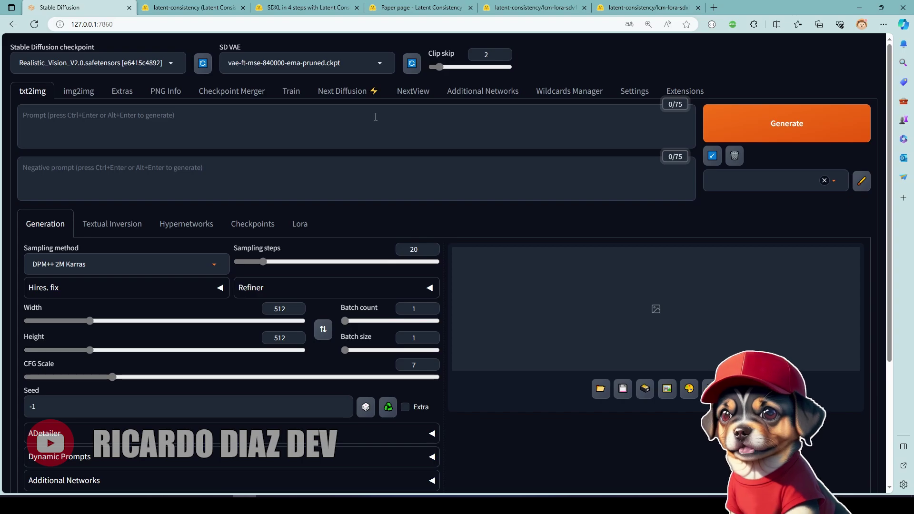
left_click(304, 7)
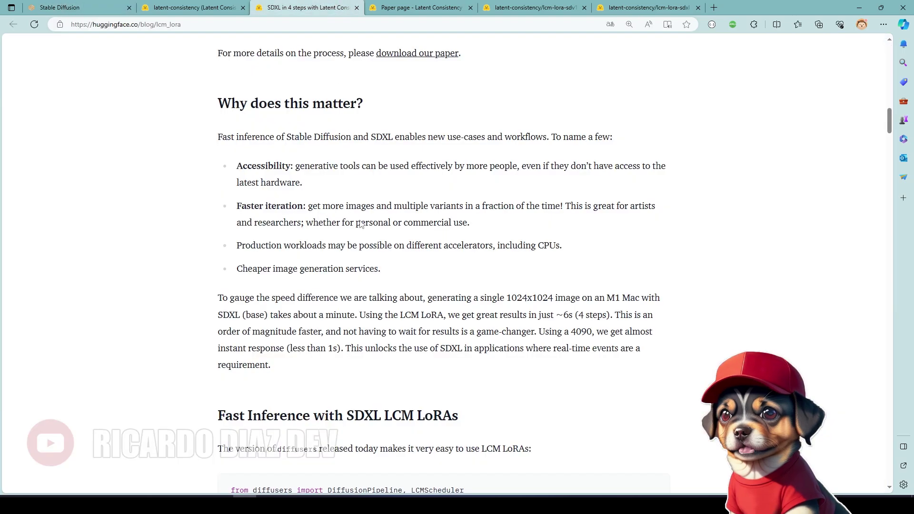
double_click(276, 166)
left_click(361, 203)
left_click_drag(306, 206, 237, 207)
left_click(346, 223)
left_click_drag(237, 166, 294, 169)
left_click_drag(236, 206, 344, 209)
left_click(428, 217)
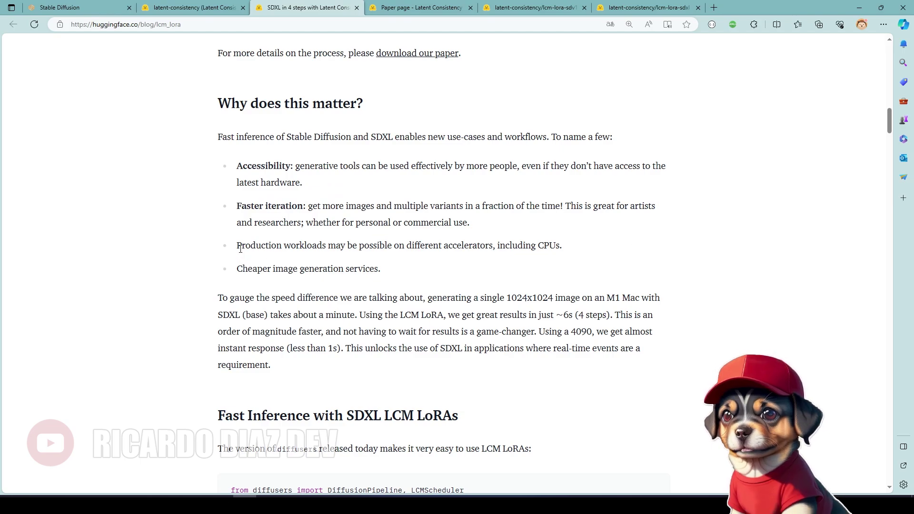
Review the blog post's points on production workloads and cheaper image generation services
left_click_drag(241, 248, 288, 248)
left_click(394, 267)
left_click_drag(239, 244, 293, 245)
left_click(305, 260)
left_click_drag(385, 272, 234, 268)
left_click(381, 295)
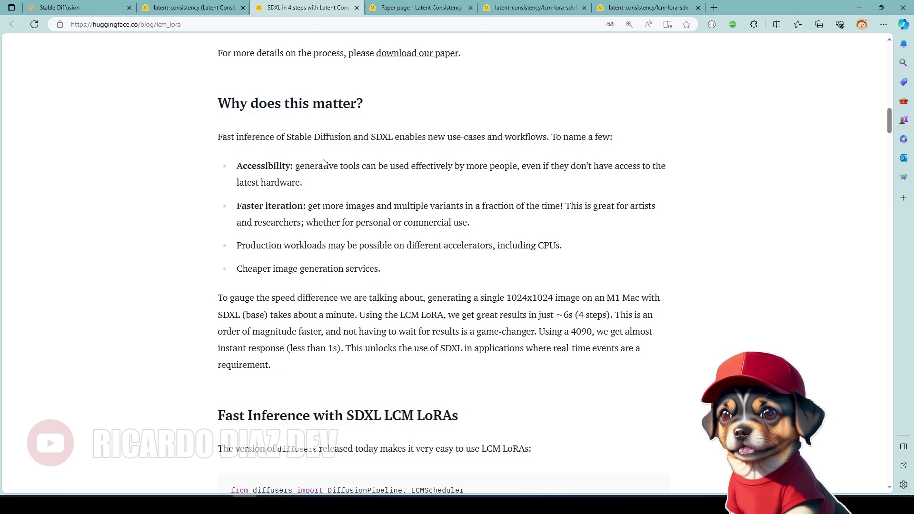
Examine the blog post's inference code, sample images and quality comparison grids for LCM LoRA and base SDXL
scroll(440, 274, "down", 10)
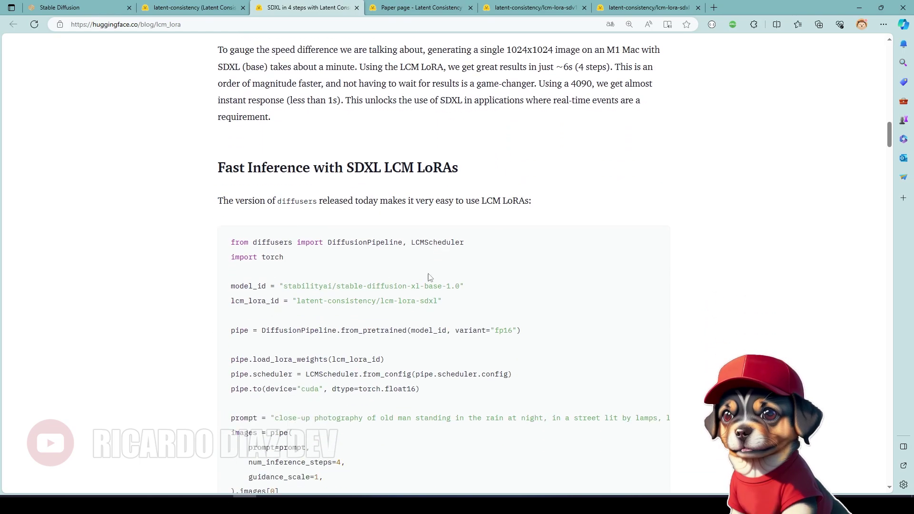
scroll(226, 287, "down", 20)
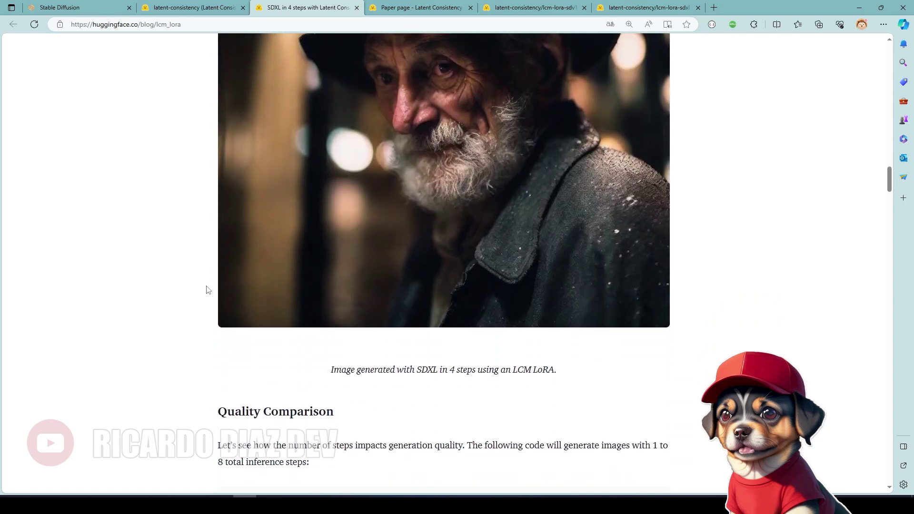
scroll(206, 286, "up", 5)
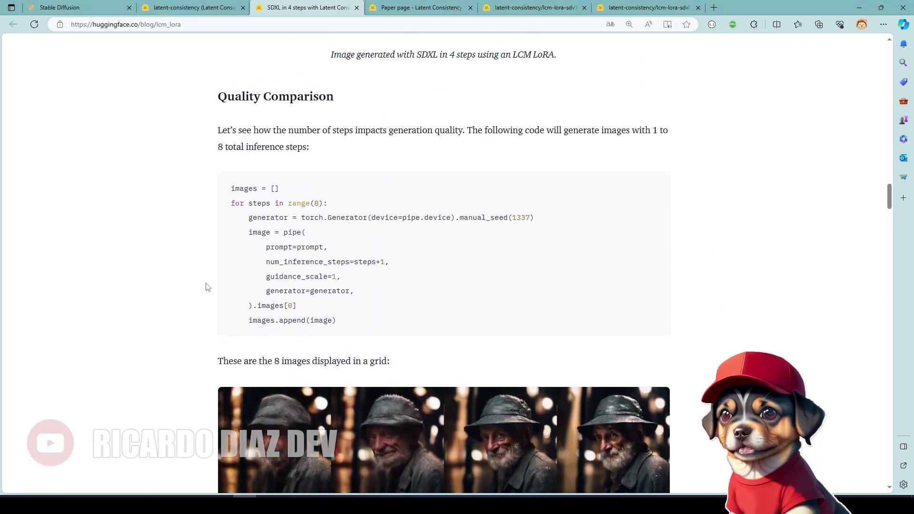
scroll(455, 314, "down", 19)
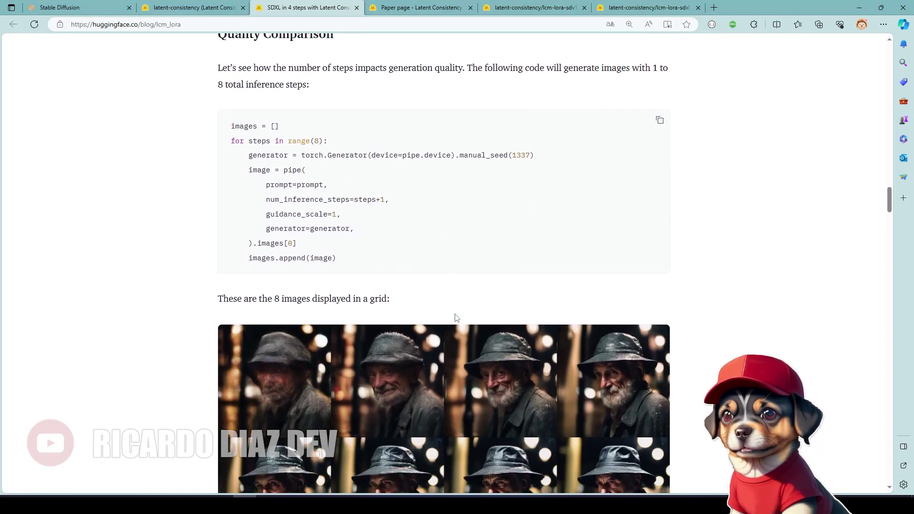
scroll(448, 308, "down", 20)
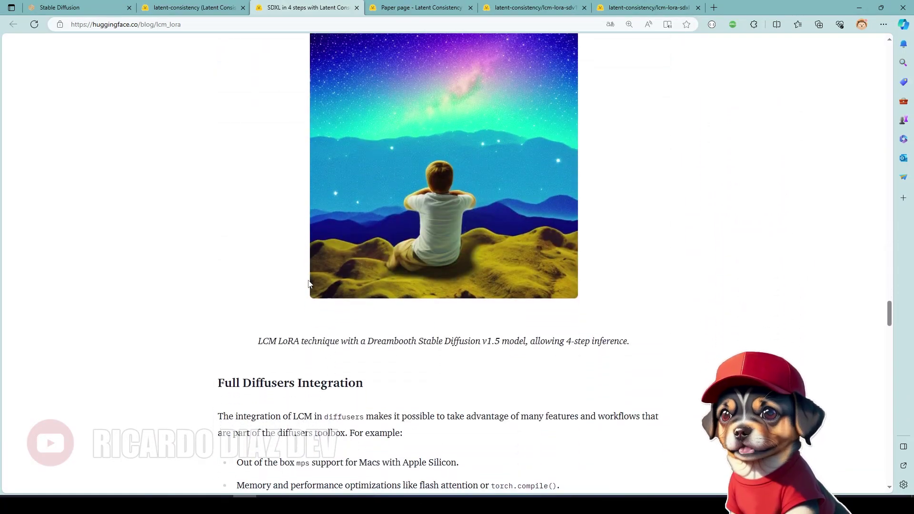
scroll(282, 306, "up", 12)
scroll(281, 307, "up", 20)
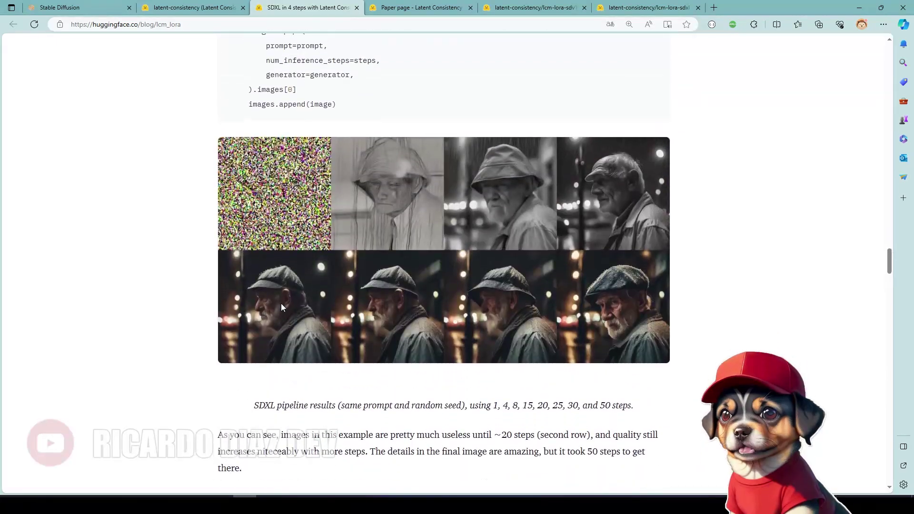
scroll(281, 304, "up", 19)
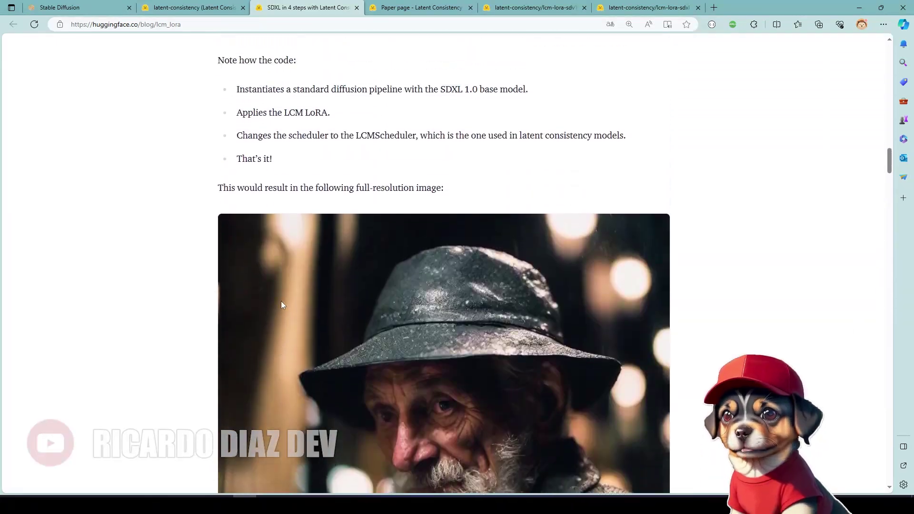
Close the paper page and compare the file lists of the lcm-lora-sdv1-5 and lcm-lora-sdxl repositories
left_click(470, 8)
left_click(442, 8)
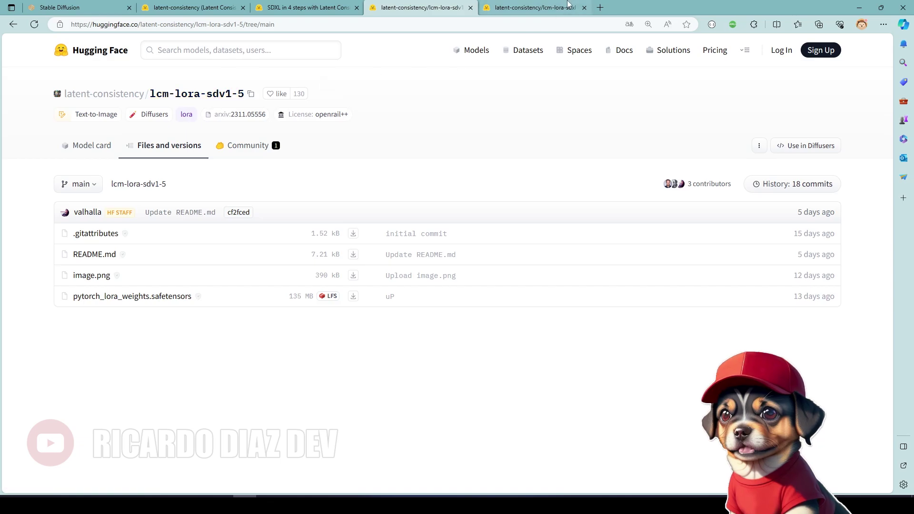
key("ctrl+Tab")
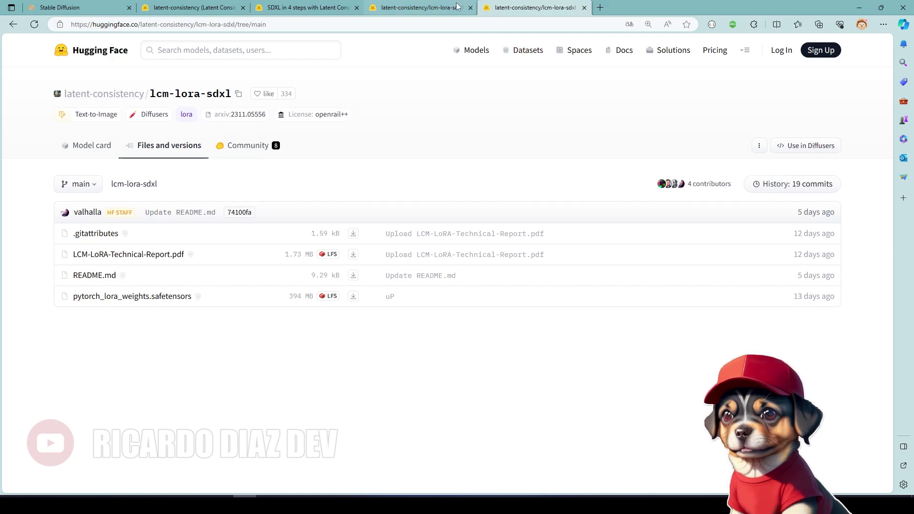
left_click(435, 4)
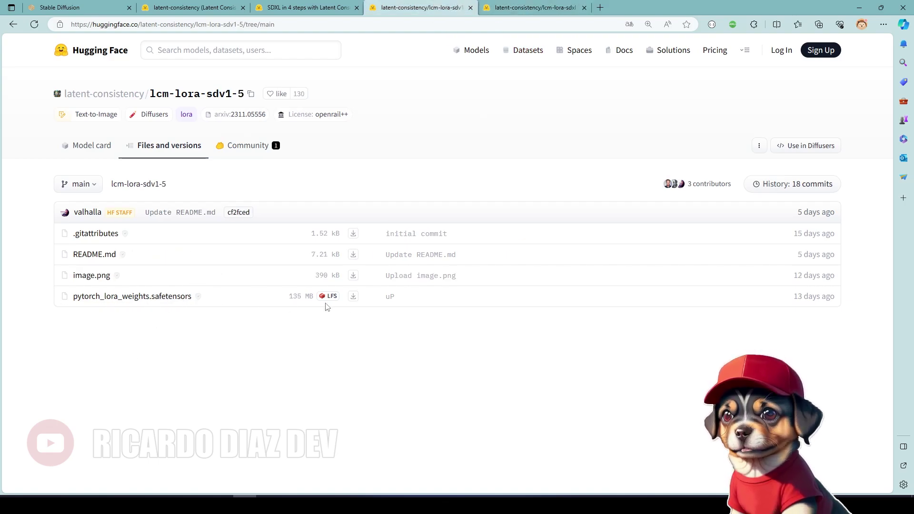
right_click(353, 296)
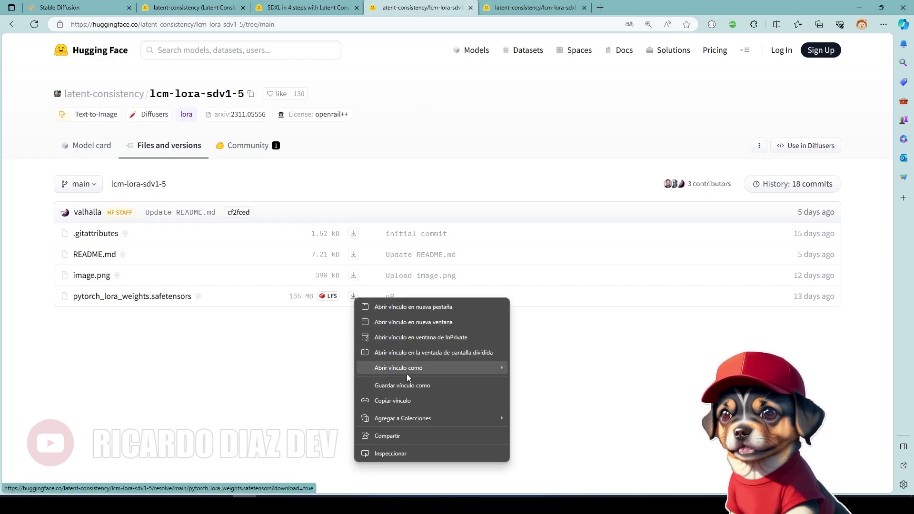
left_click(408, 385)
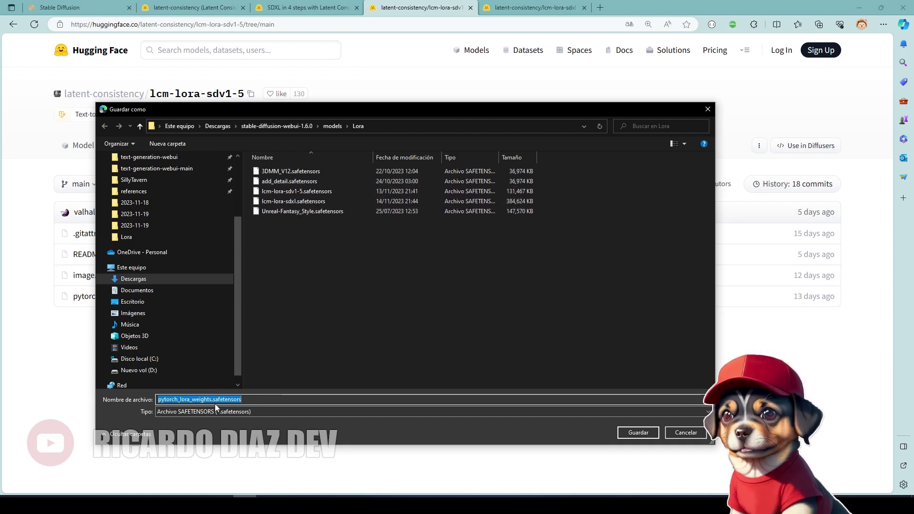
left_click_drag(213, 399, 102, 403)
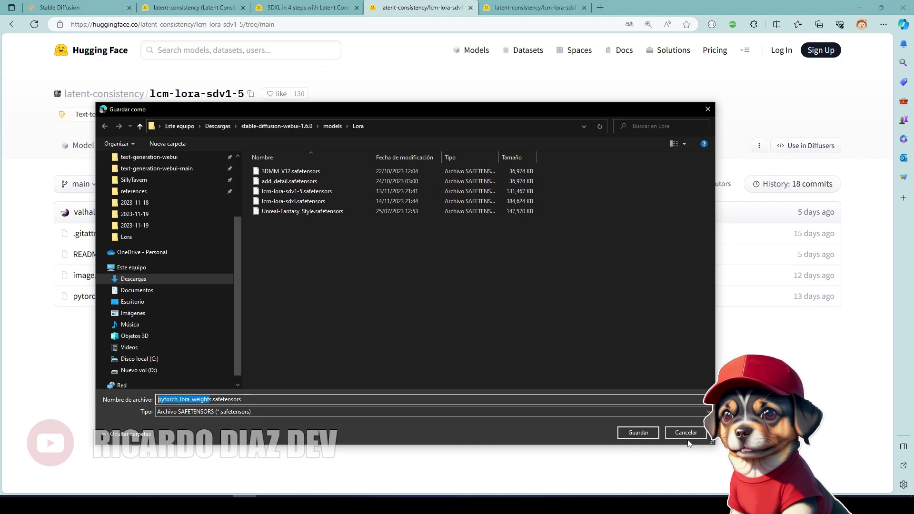
left_click(691, 433)
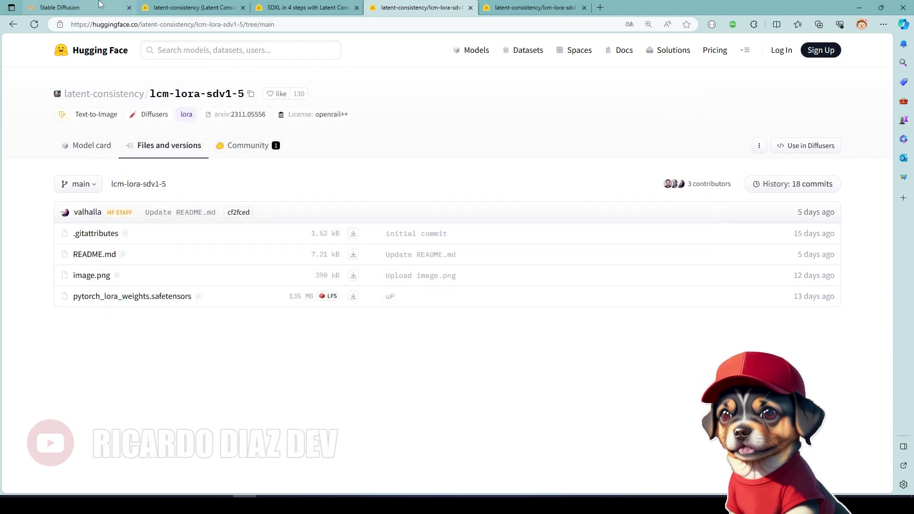
Check the models\Lora destination folder for saving pytorch_lora_weights.safetensors, and close the save dialog without downloading
right_click(352, 299)
left_click(415, 380)
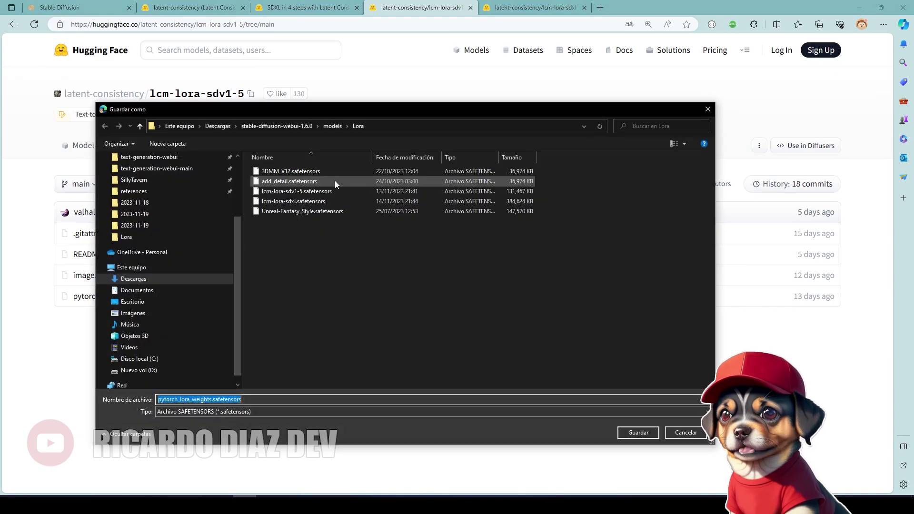
left_click(393, 127)
left_click(251, 127)
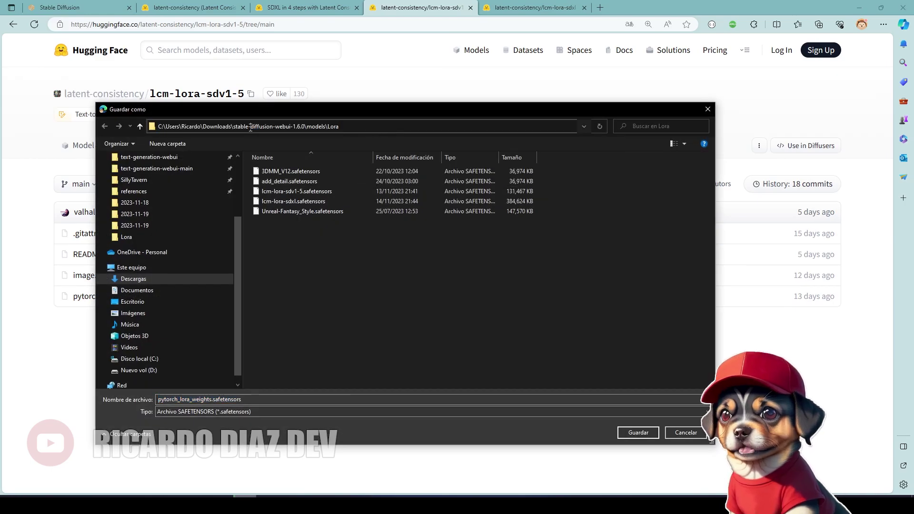
left_click_drag(233, 127, 333, 125)
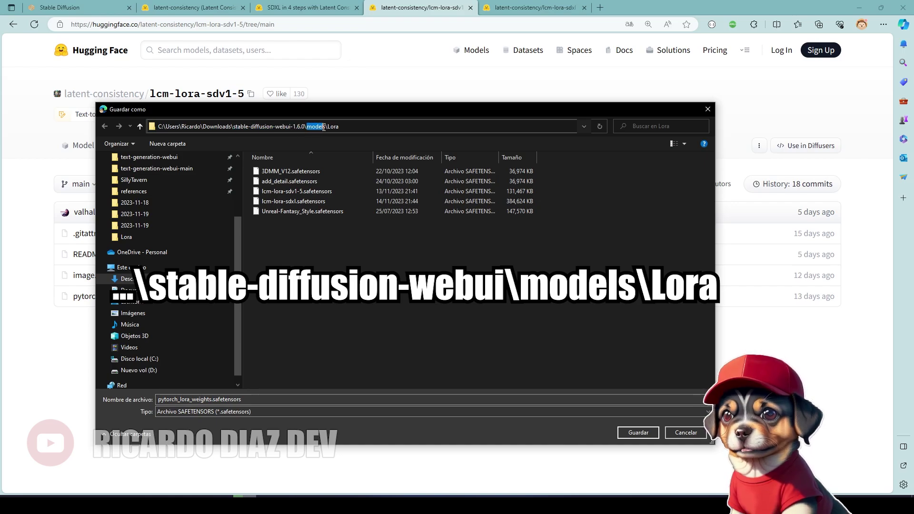
left_click(332, 123)
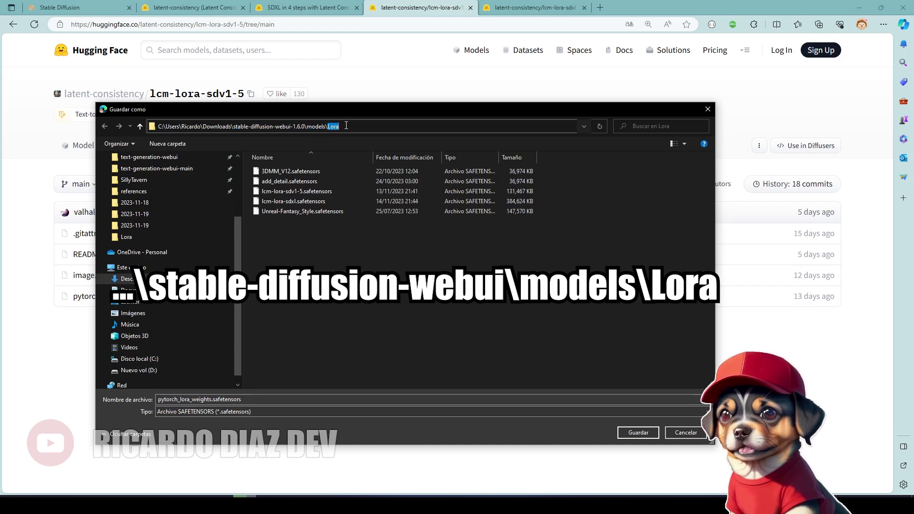
left_click(375, 268)
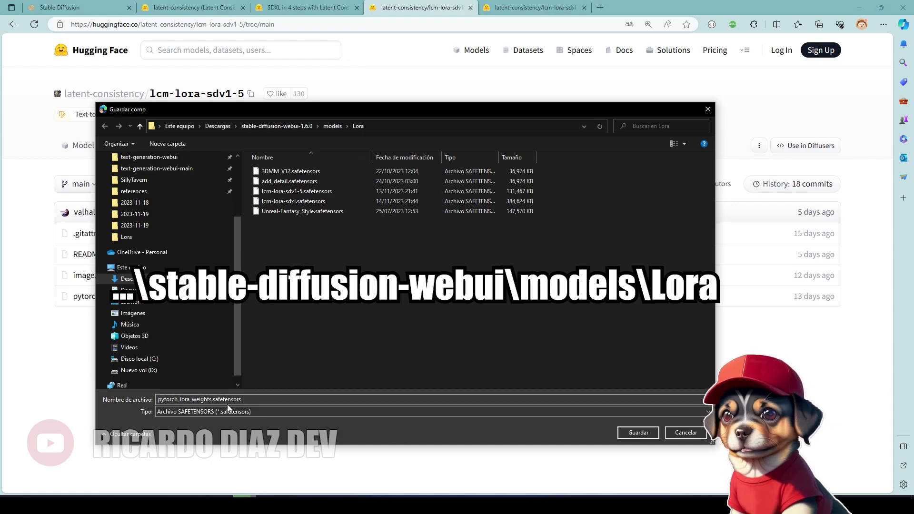
left_click(679, 434)
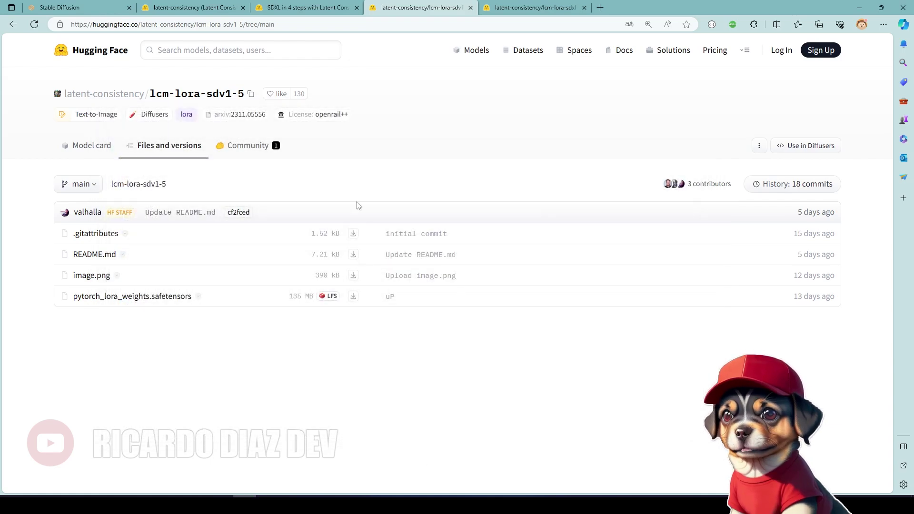
In the Stable Diffusion web UI, add the lcm-lora-sdv1-5 LoRA to the txt2img prompt
left_click(97, 6)
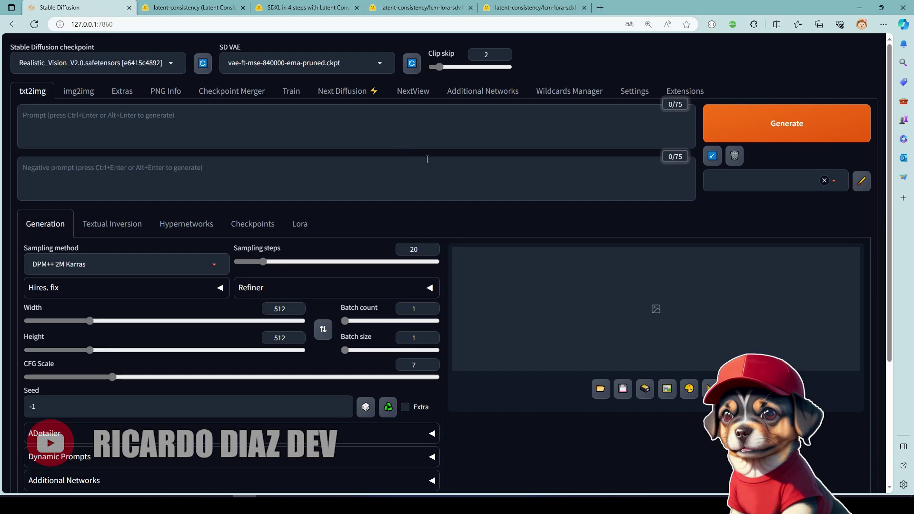
left_click(310, 225)
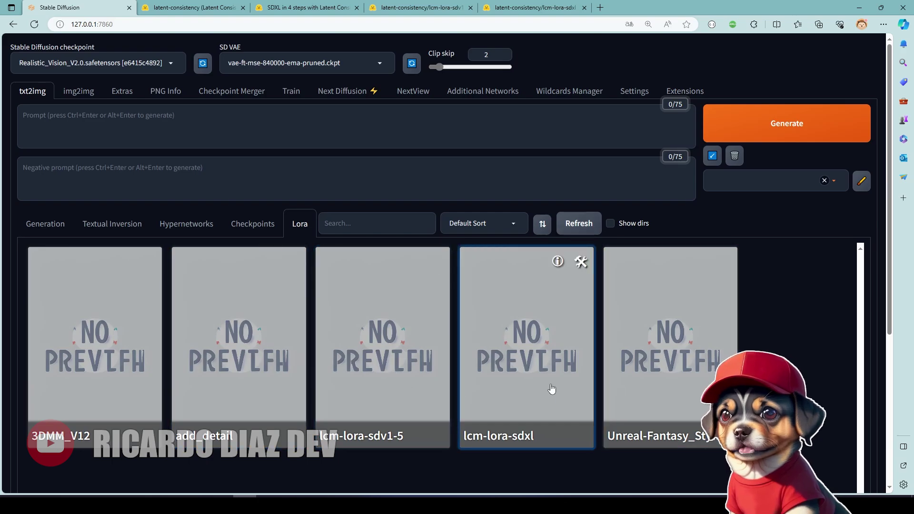
left_click(44, 225)
left_click(303, 227)
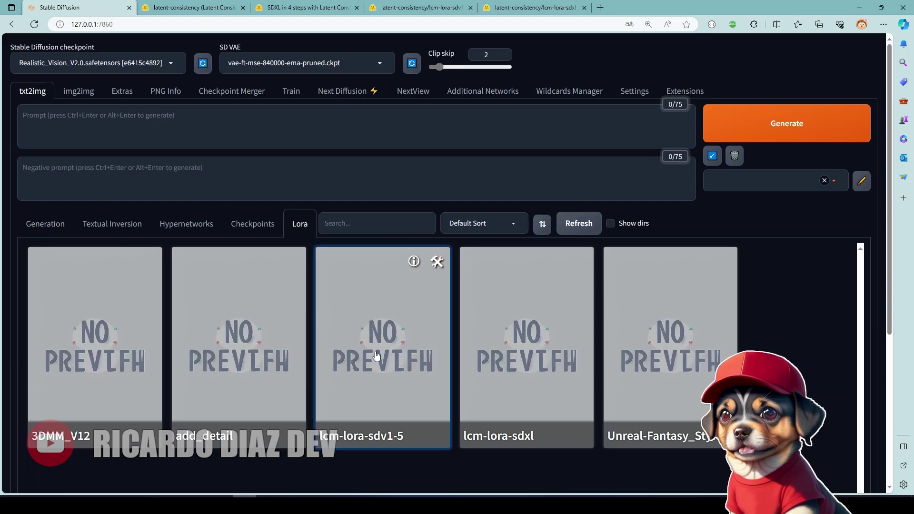
left_click(113, 120)
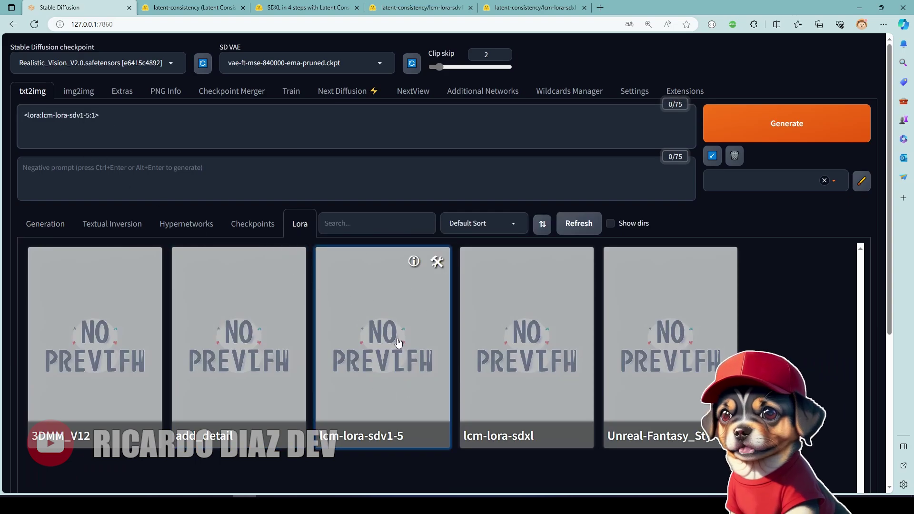
Insert "portrait of male wearing an formal suit, " before the LoRA tag and copy the whole prompt
left_click(45, 223)
left_click(192, 121)
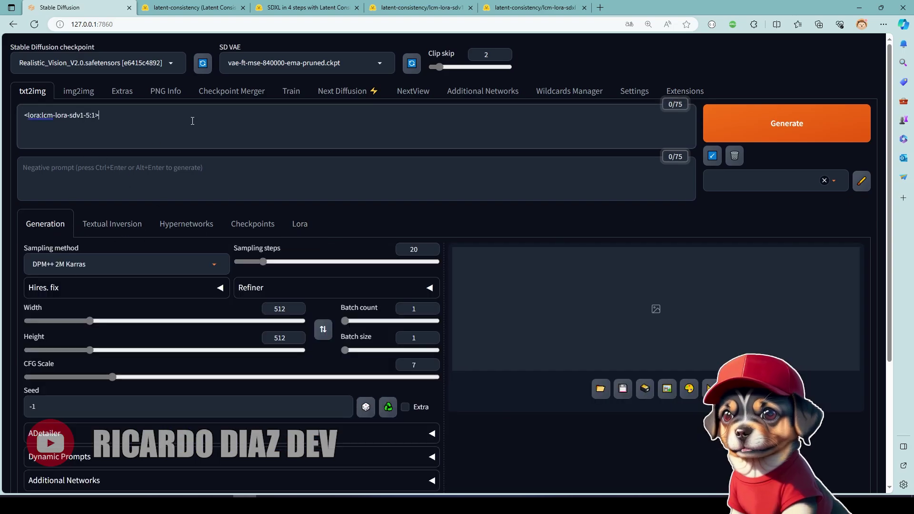
key("Home")
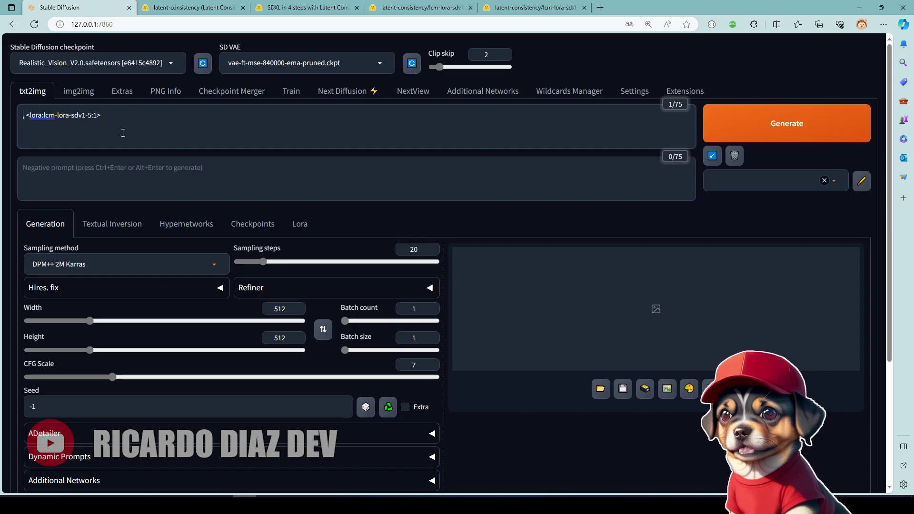
type("portraitd o")
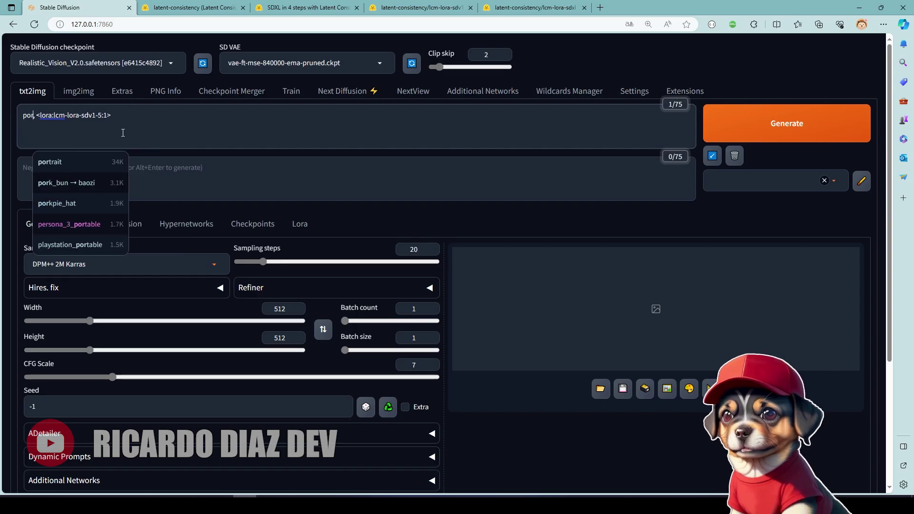
key("BackSpace")
key("BackSpace")
key("BackSpace")
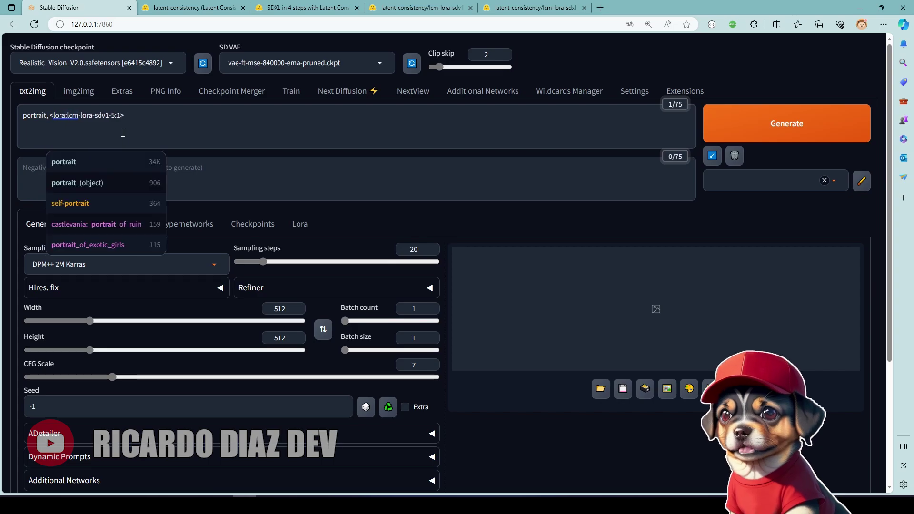
type("of")
type(" male wea")
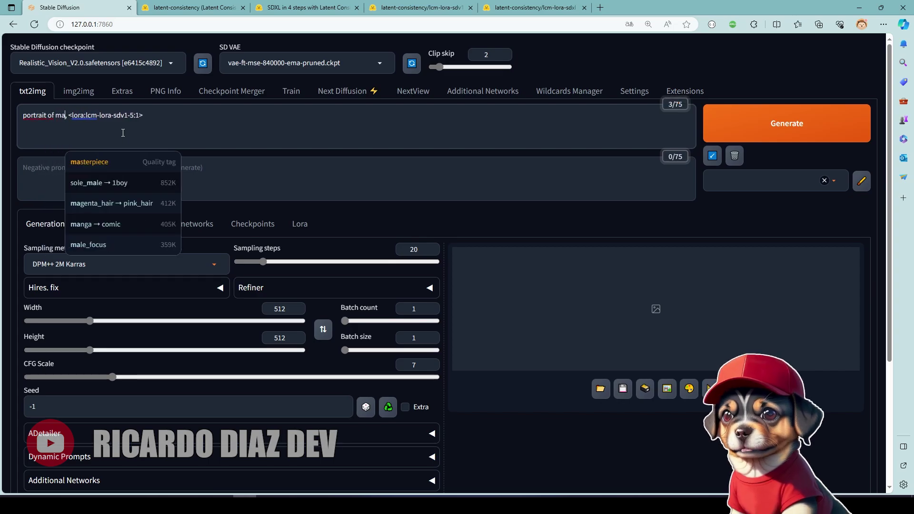
type("ring an ")
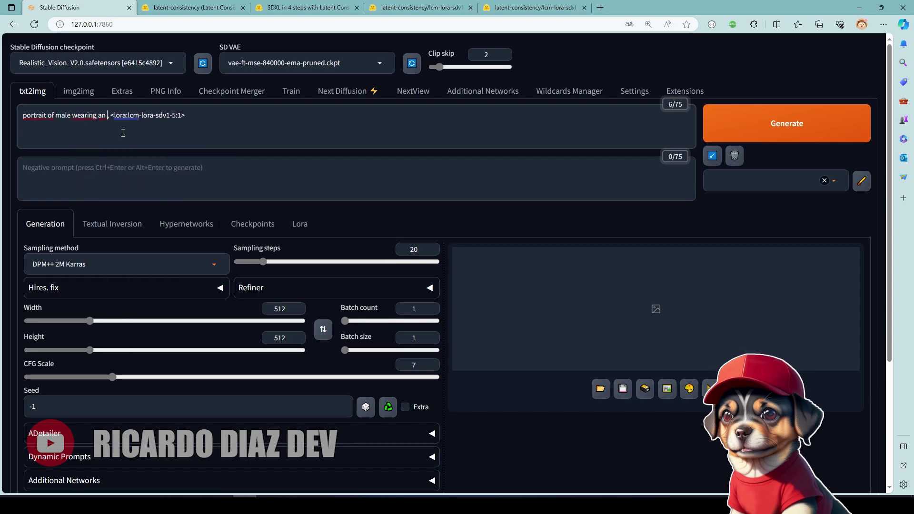
type("formal")
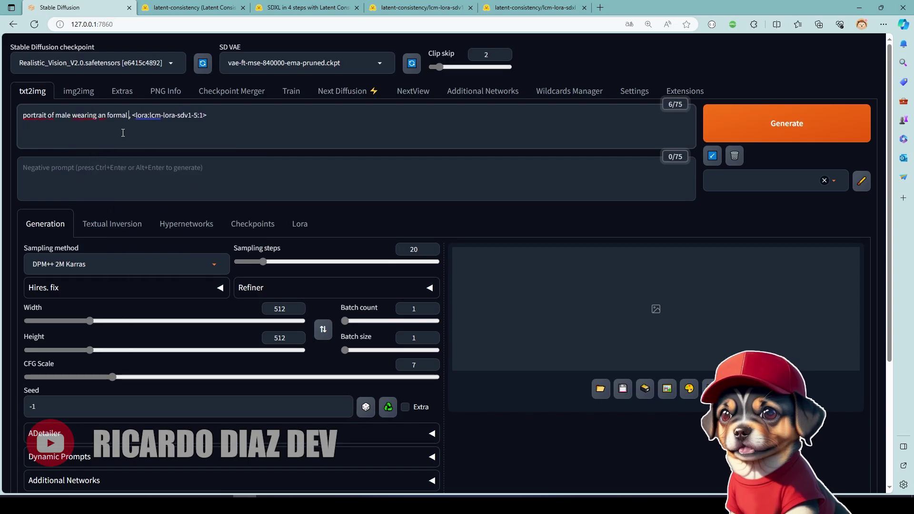
type(" suit")
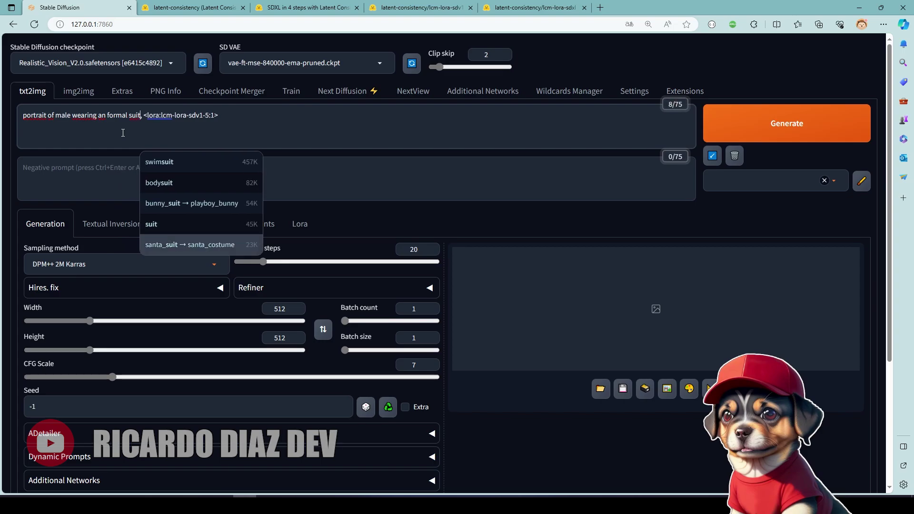
left_click(121, 164)
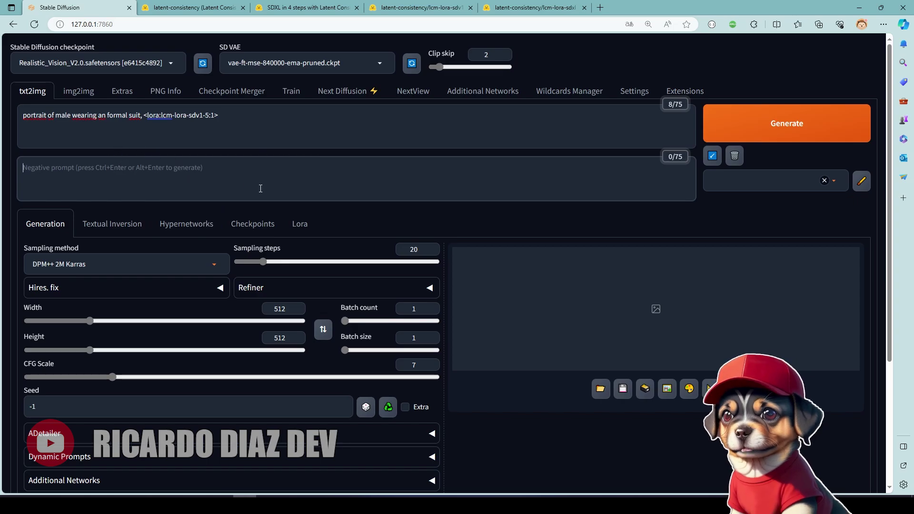
left_click_drag(327, 122, 8, 121)
key("ctrl+c")
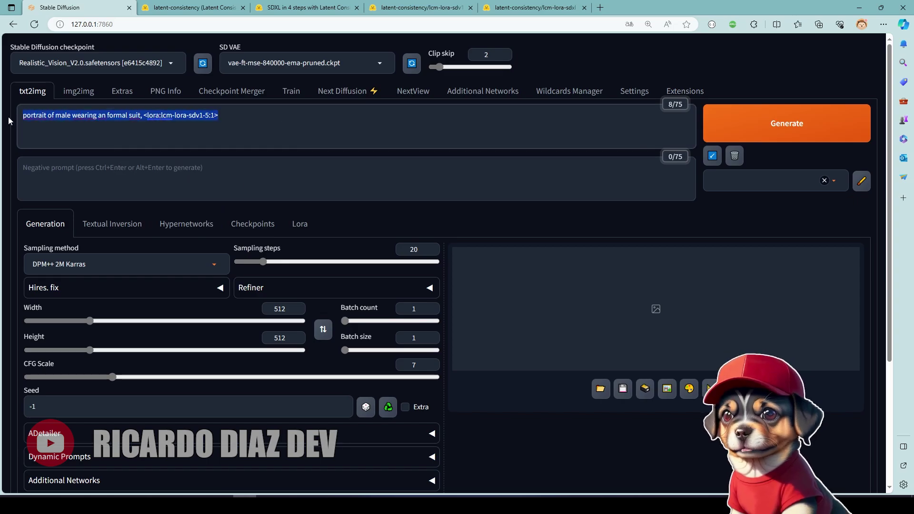
In the Next Diffusion prompt generator, set the category to None and the style to Portrait
left_click(342, 91)
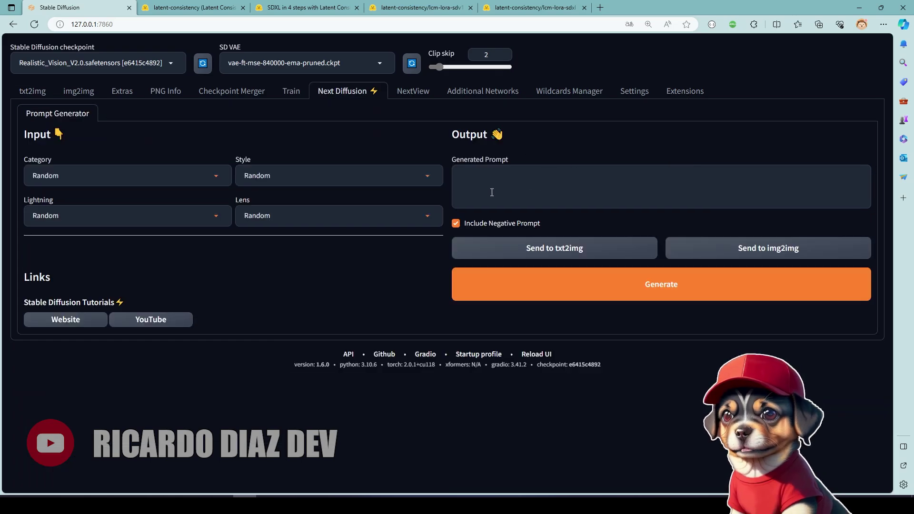
left_click(219, 178)
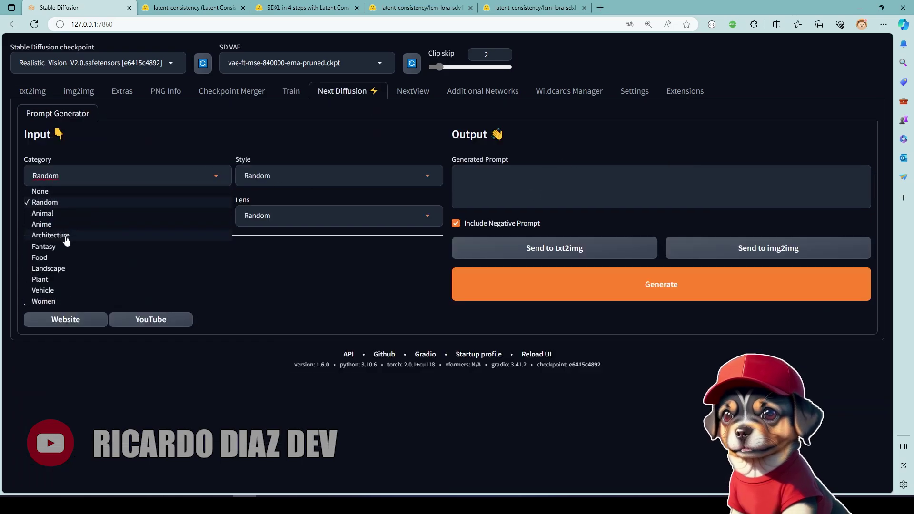
left_click(47, 192)
left_click(431, 179)
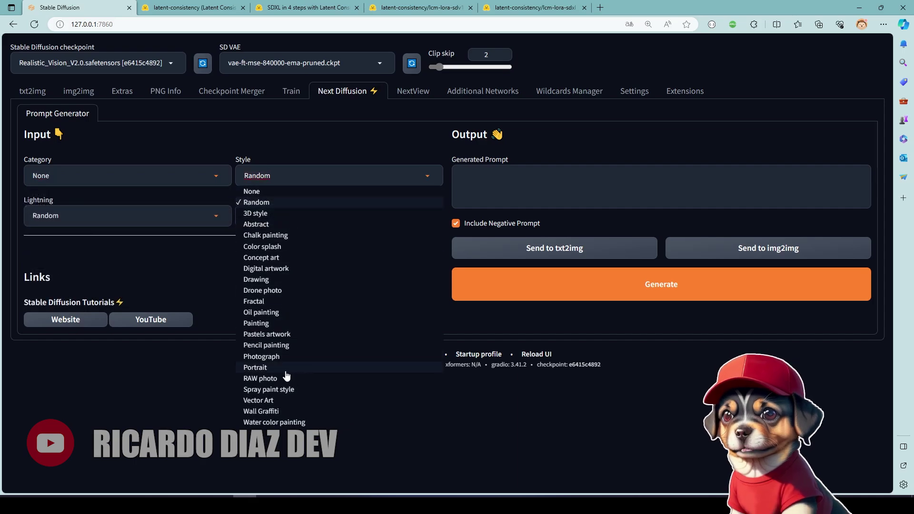
left_click(266, 367)
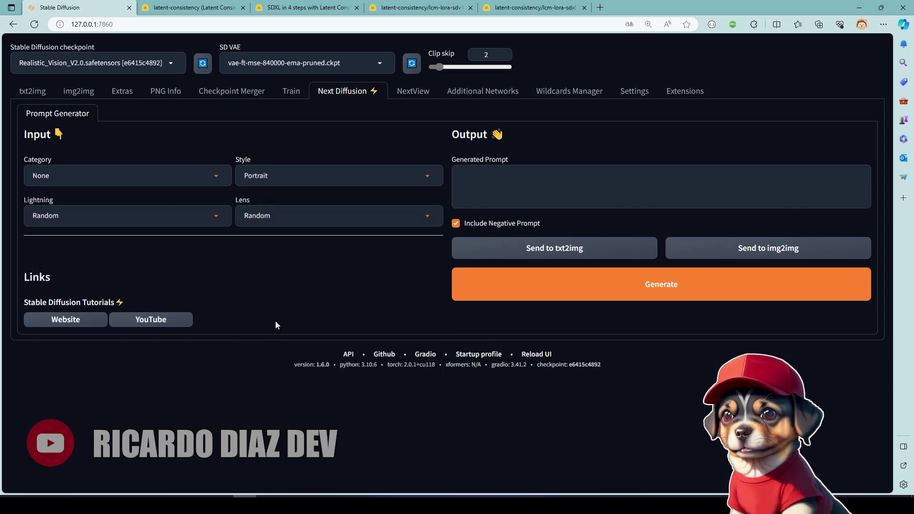
left_click(425, 184)
left_click(424, 181)
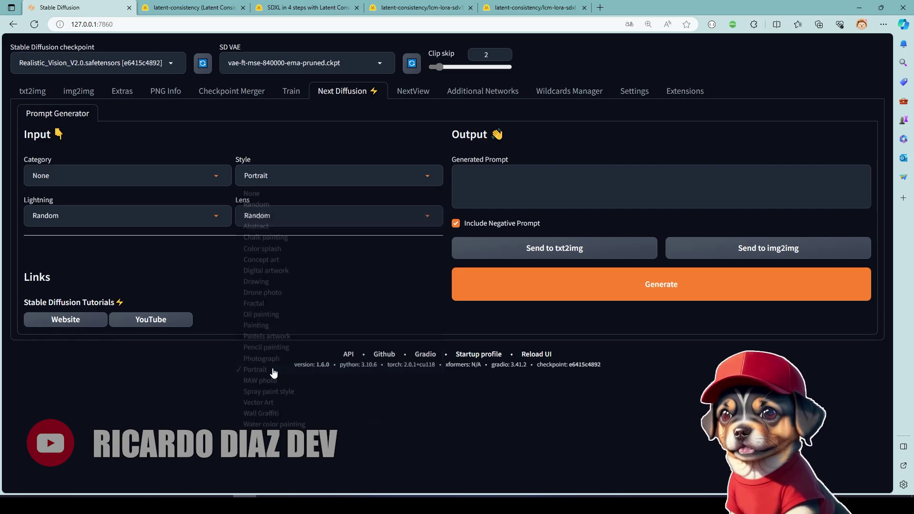
Choose the 80mm lens and Cinematic lighting, and send the generated prompt with its negative prompt to txt2img
left_click(421, 215)
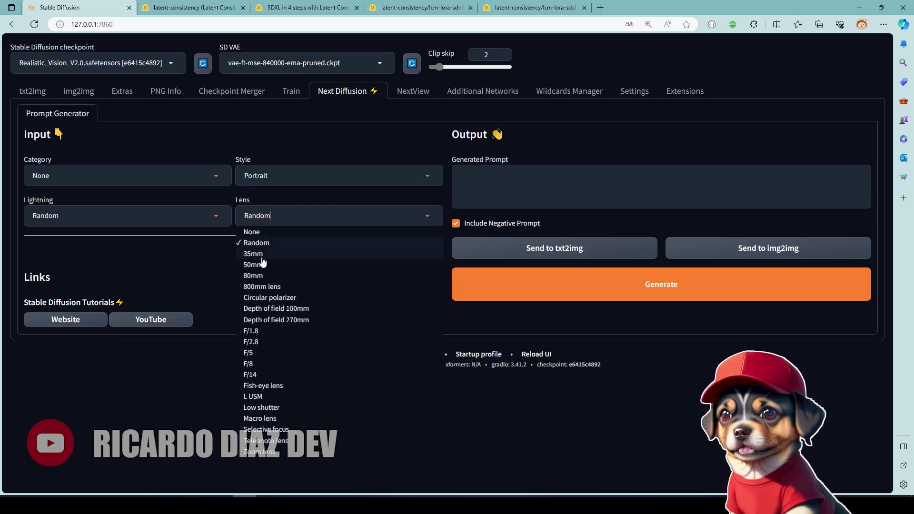
left_click(259, 276)
left_click(216, 219)
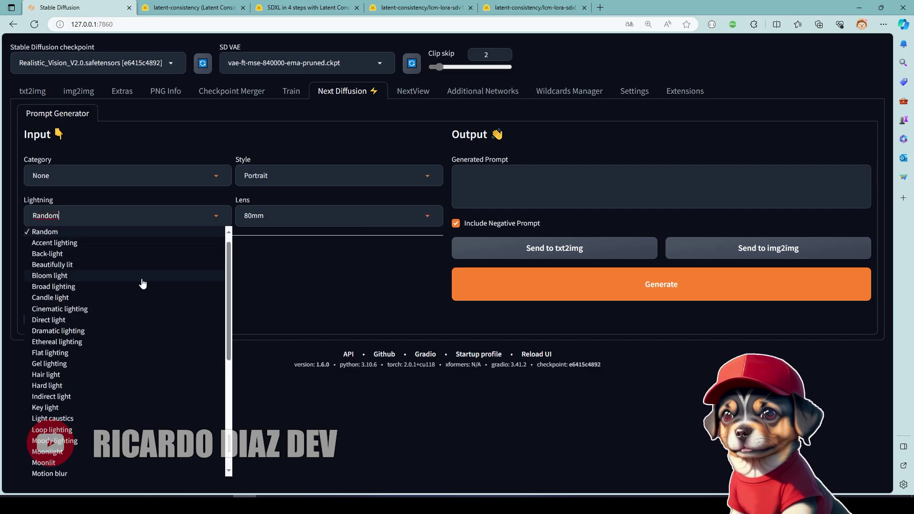
left_click(96, 312)
left_click(661, 295)
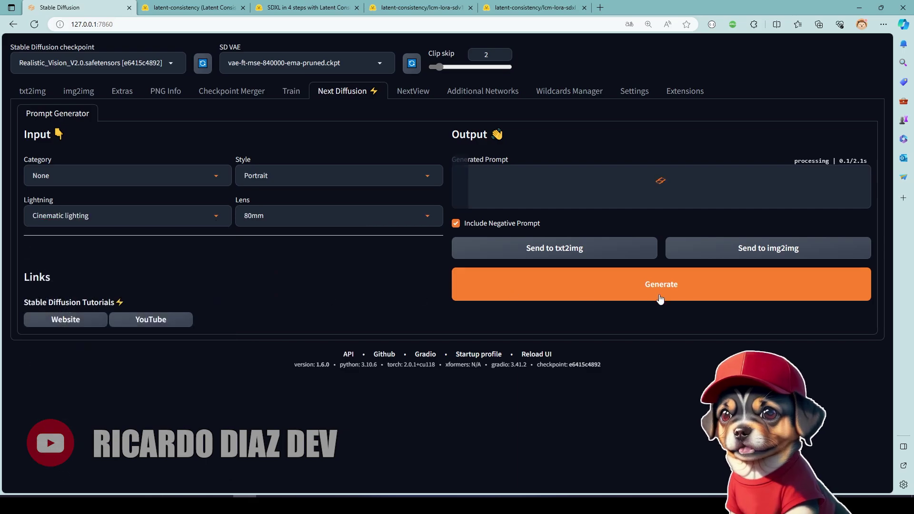
left_click(546, 245)
Paste the copied prompt with the LoRA tag in front of the generated prompt, separated by a comma
left_click(167, 115)
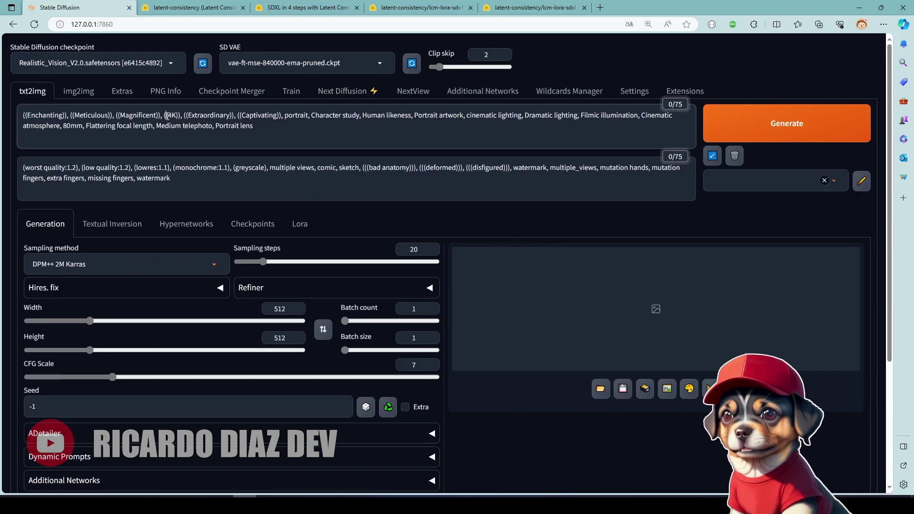
key("ctrl+v")
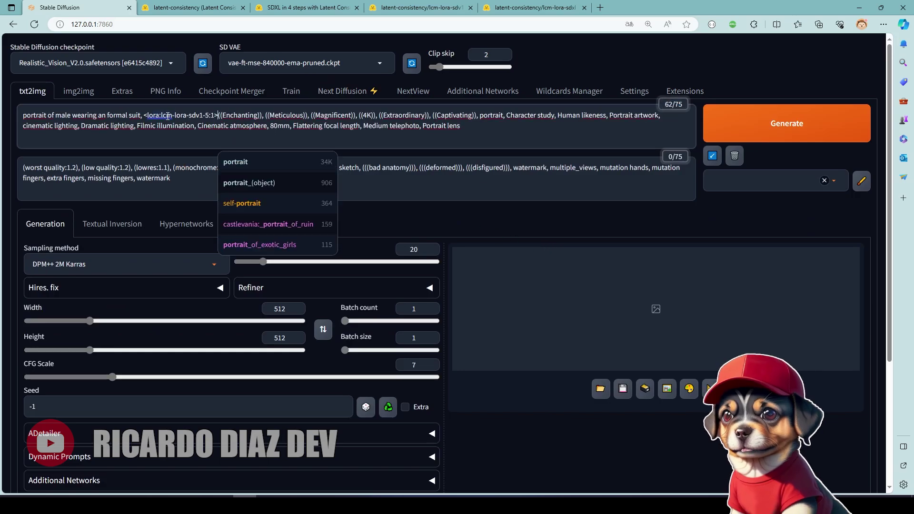
type(",")
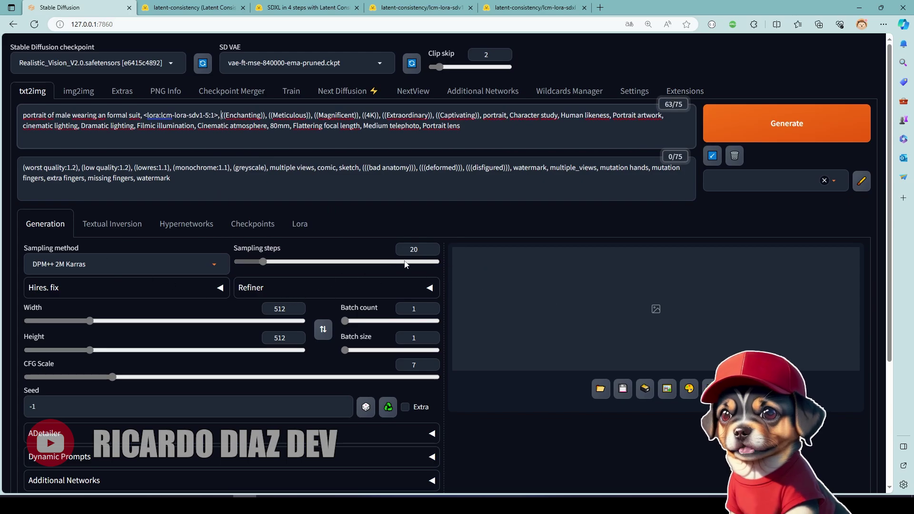
Enlarge the page to 150% and examine the Sampling steps setting
scroll(431, 356, "up", 3)
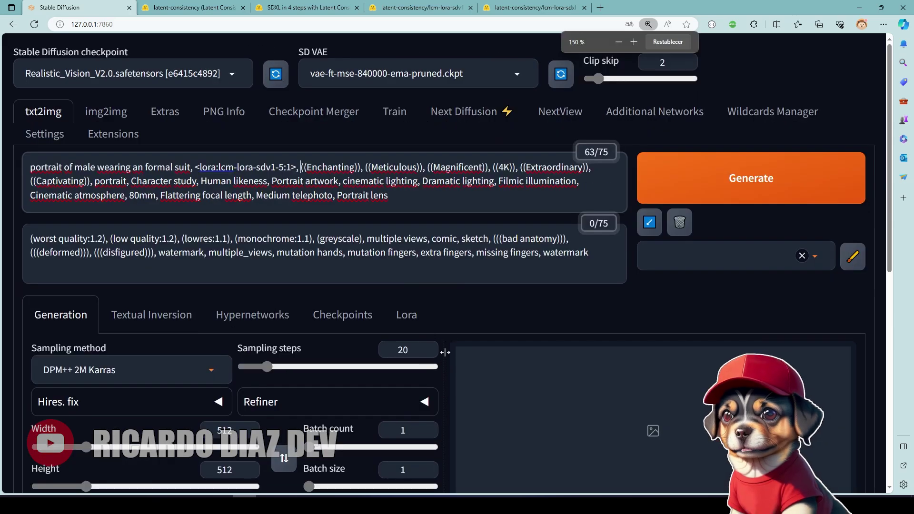
scroll(432, 356, "down", 3)
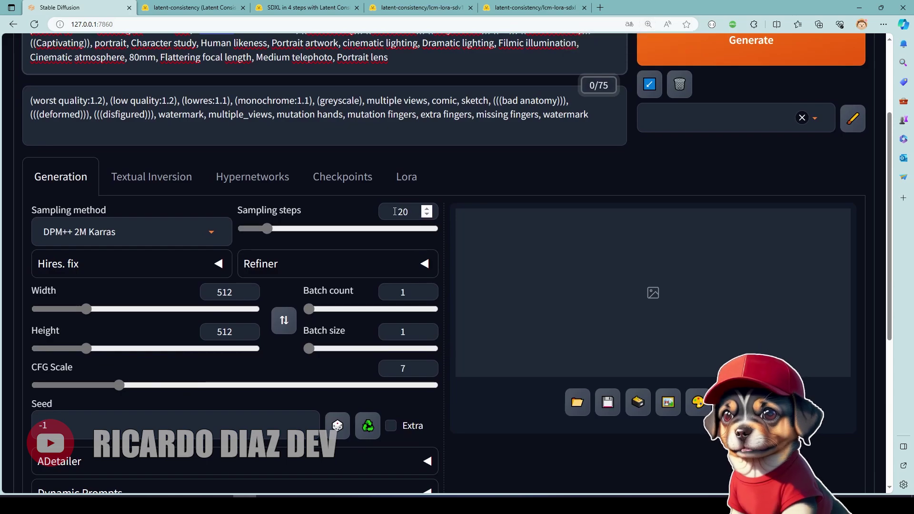
left_click_drag(238, 210, 343, 236)
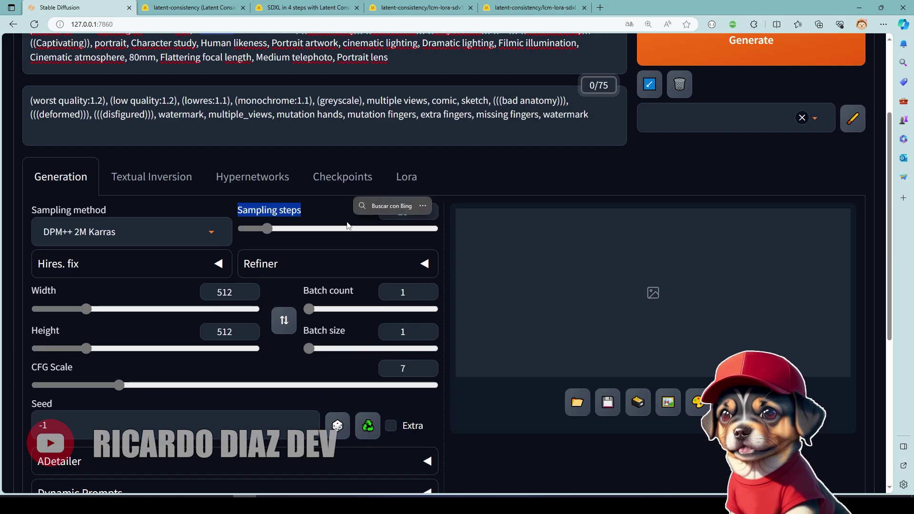
left_click(304, 213)
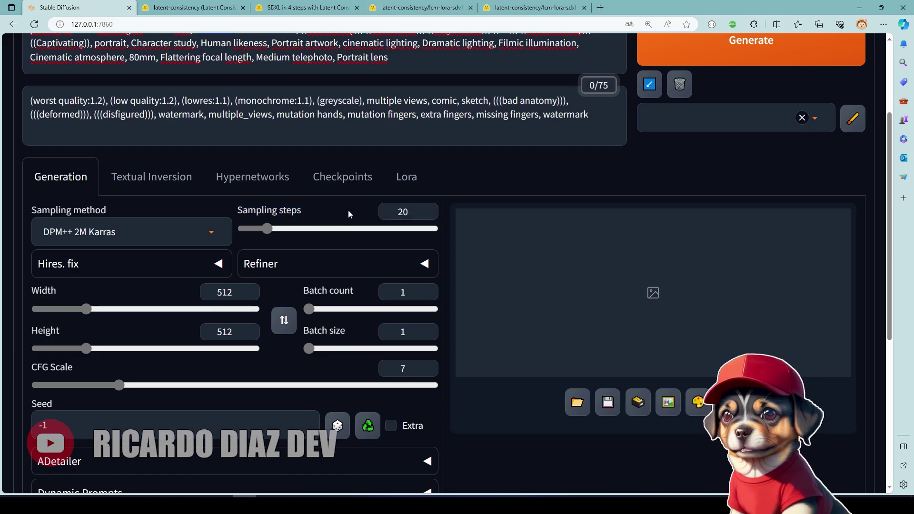
Set the sampling steps to 16
left_click(392, 213)
left_click_drag(391, 213, 413, 208)
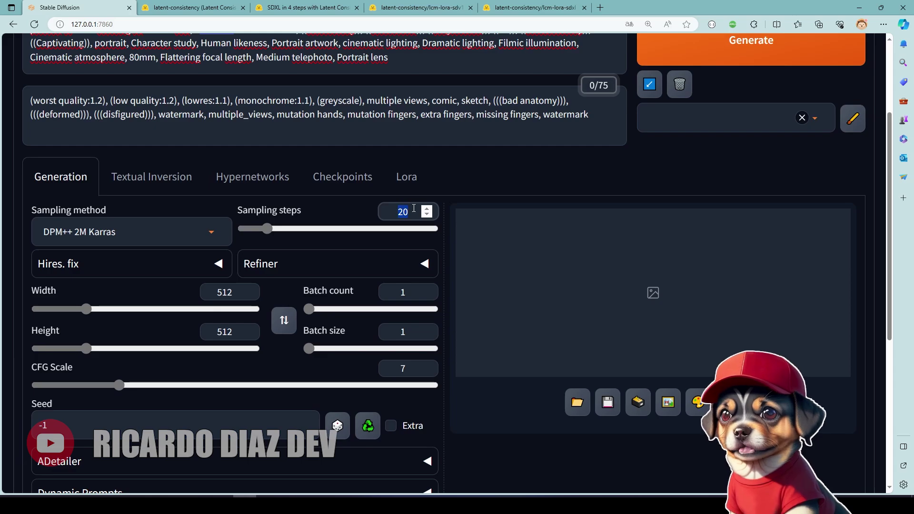
type("16")
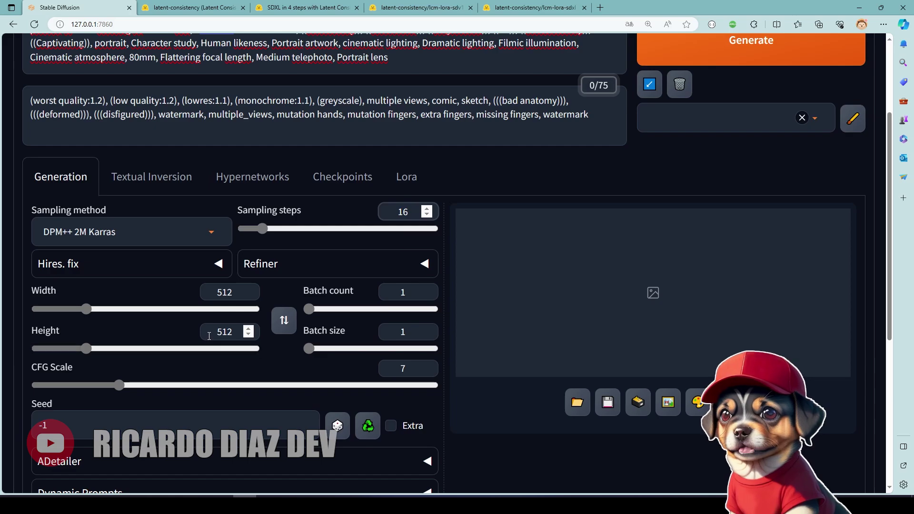
Set the image height to 768 and the CFG scale to 2
left_click_drag(216, 333, 251, 336)
type("768")
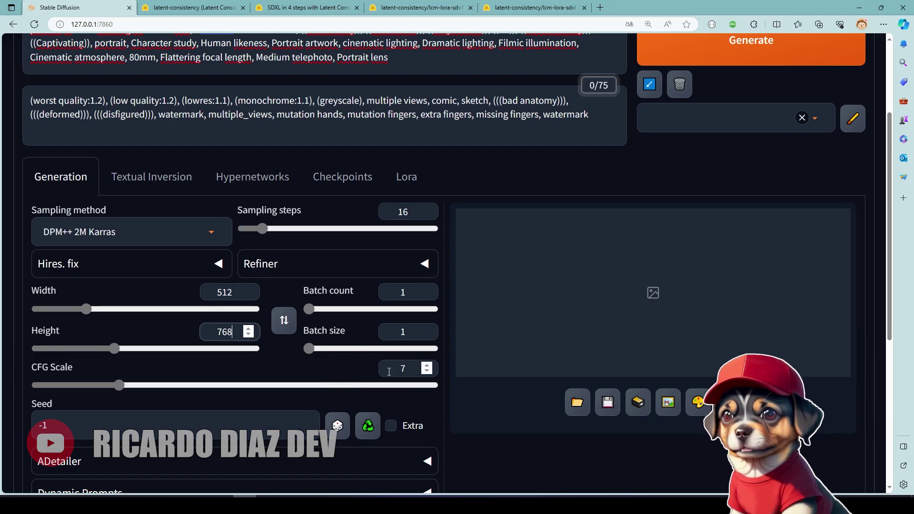
double_click(408, 370)
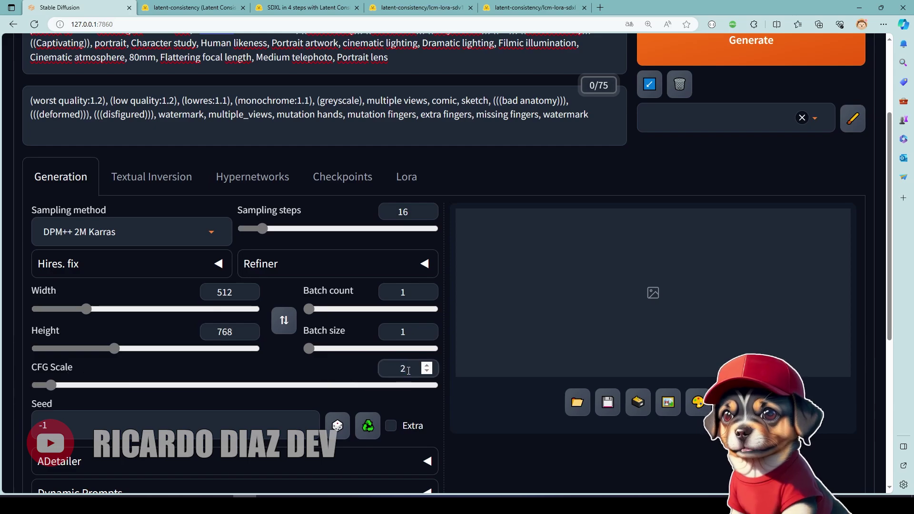
Review the remaining generation options and the lcm-lora-sdv1-5 tag in the prompt
scroll(261, 332, "down", 4)
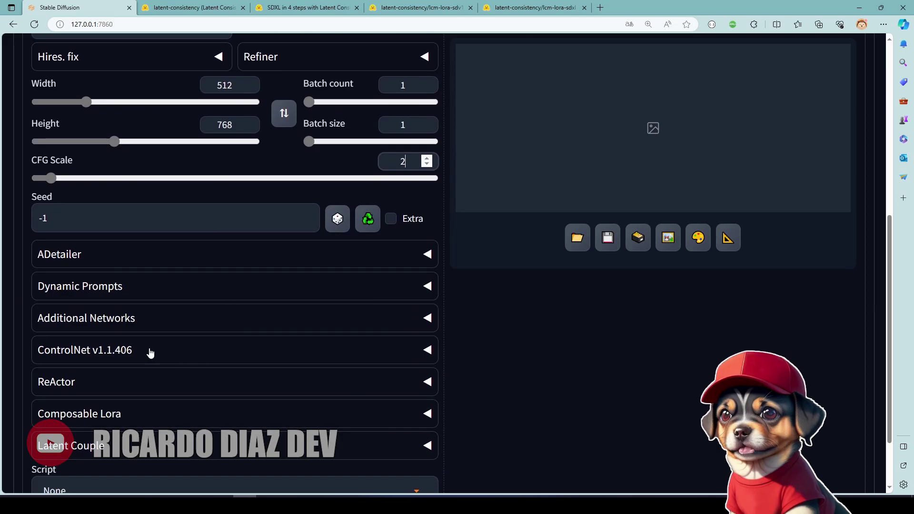
scroll(149, 351, "down", 2)
scroll(318, 352, "up", 3)
scroll(319, 353, "up", 5)
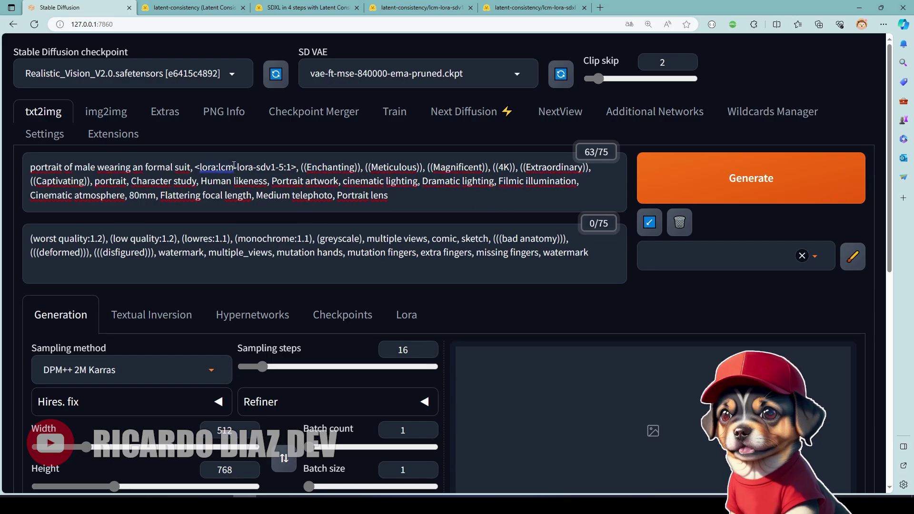
left_click_drag(195, 167, 294, 166)
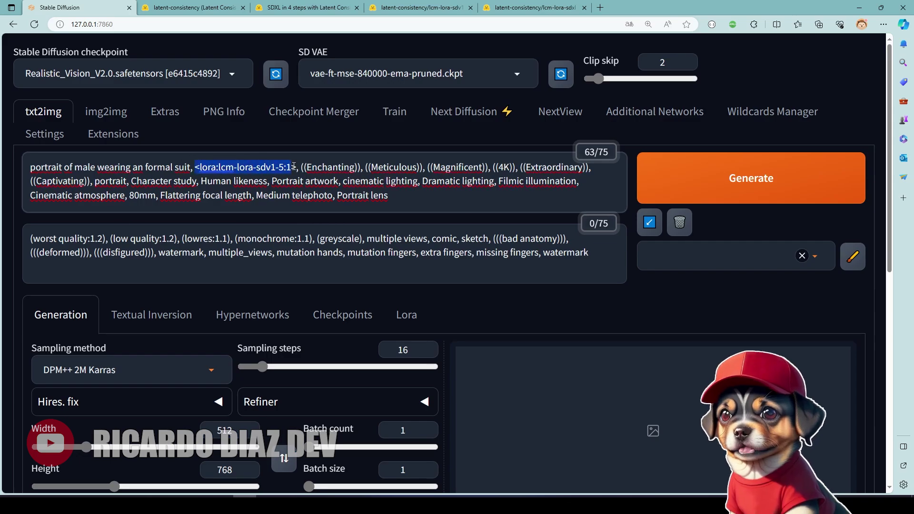
scroll(468, 325, "down", 3)
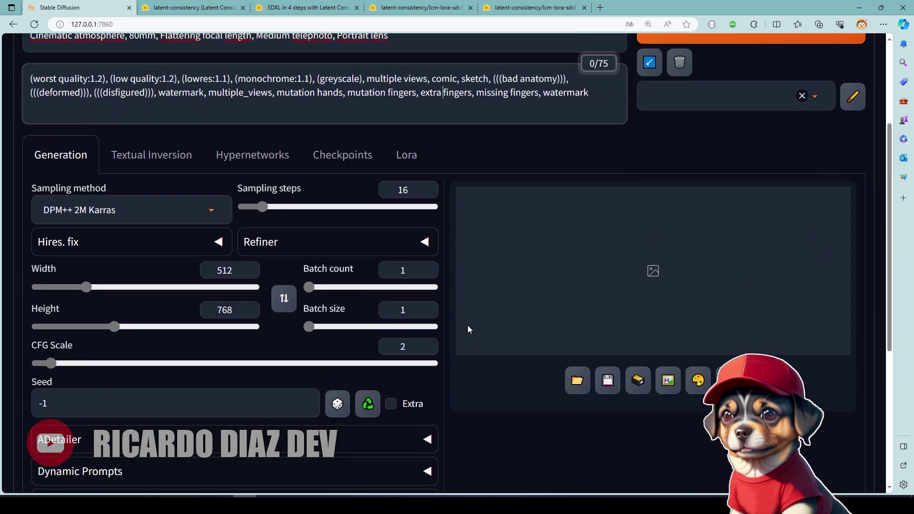
Switch to the Clock app's stopwatch and keep it on top of the web UI in compact view
key("alt+Tab")
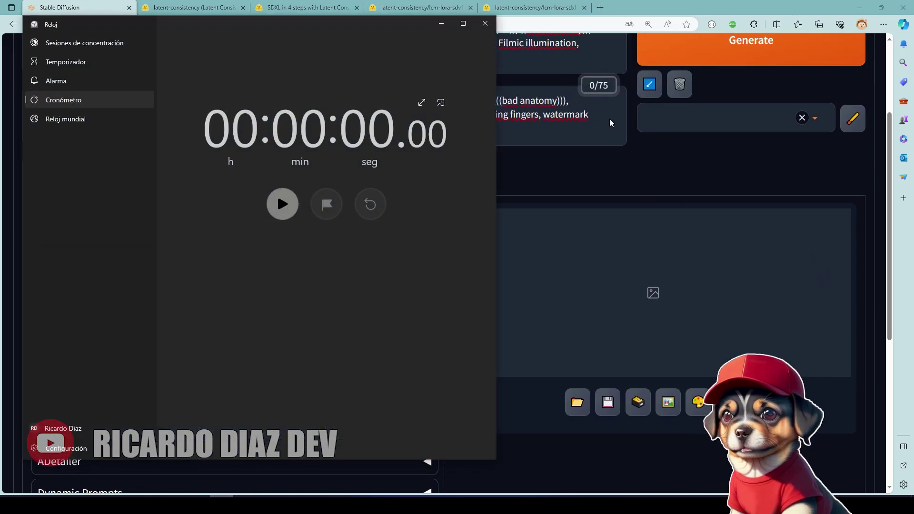
left_click(441, 102)
scroll(735, 173, "up", 3)
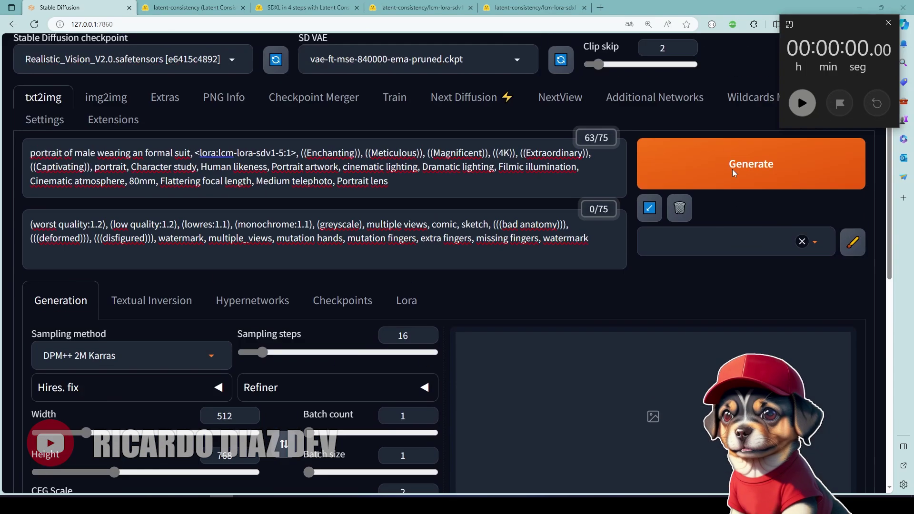
scroll(732, 172, "down", 2)
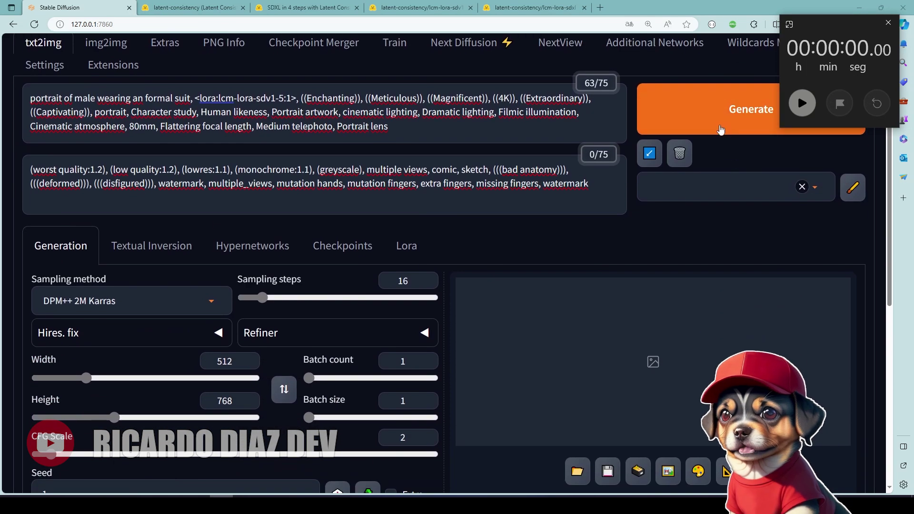
Generate the portrait with the LCM LoRA, timing the run with the stopwatch and pausing it when the image finishes
left_click(720, 130)
left_click(802, 102)
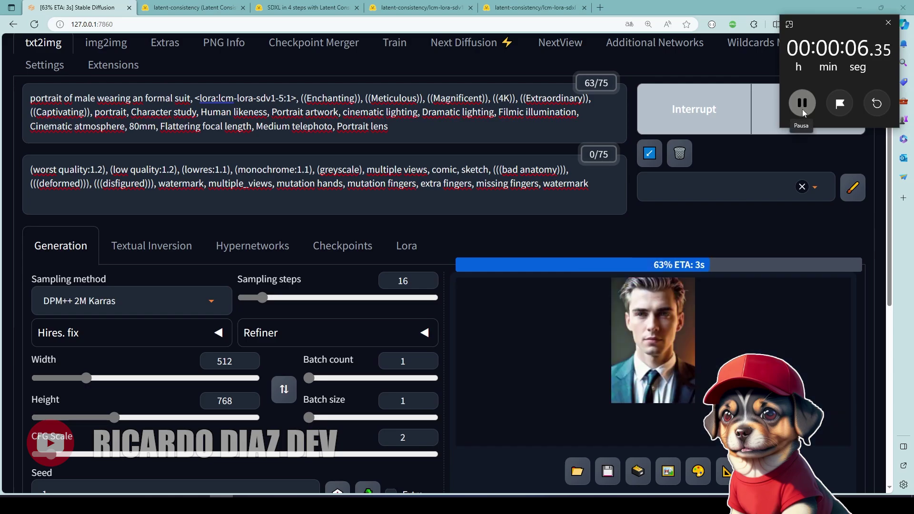
left_click(802, 110)
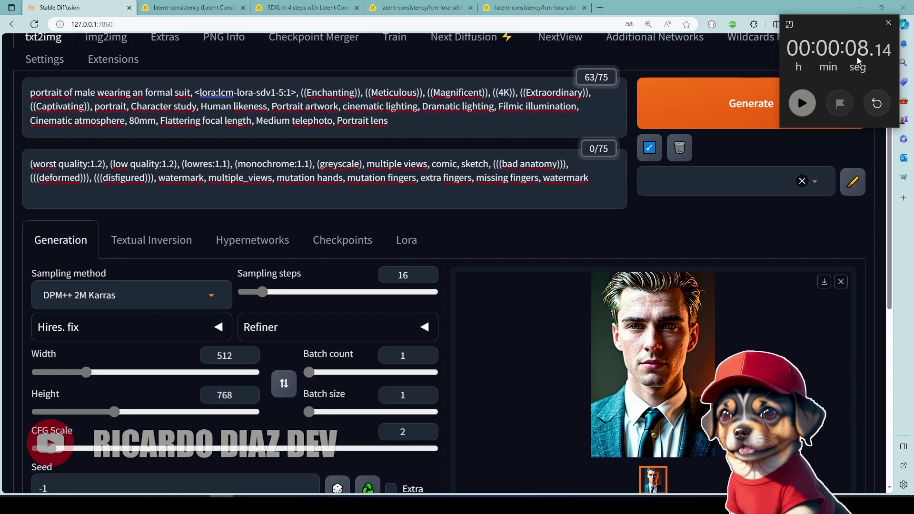
View the generated portrait at full size, close it, and review the generation settings used
scroll(791, 165, "down", 4)
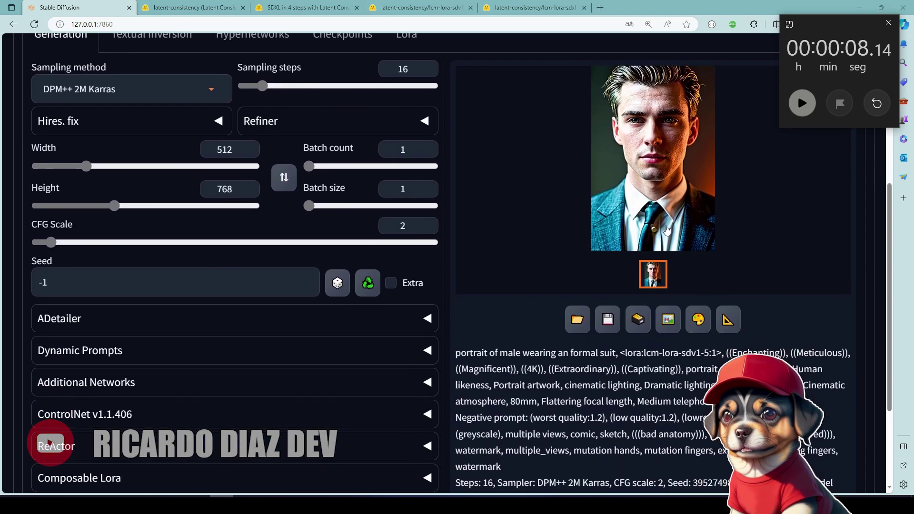
left_click(647, 172)
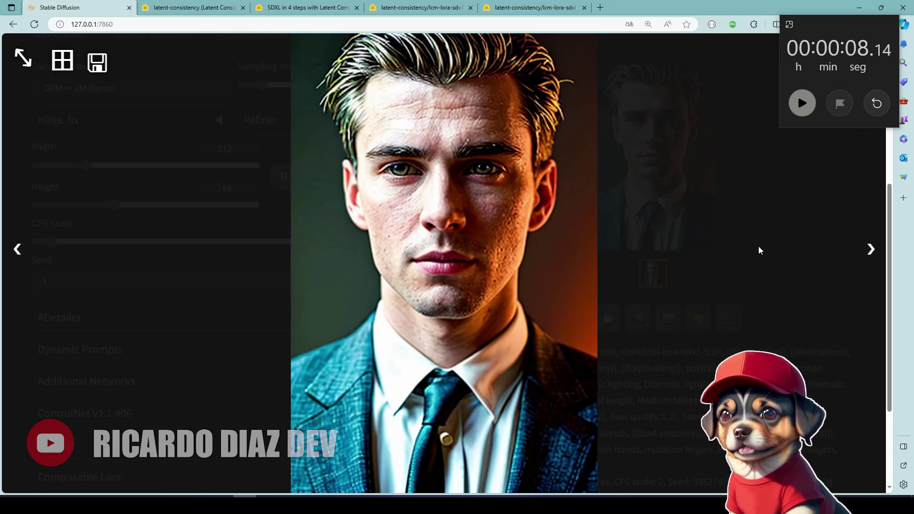
left_click(755, 278)
scroll(749, 309, "up", 4)
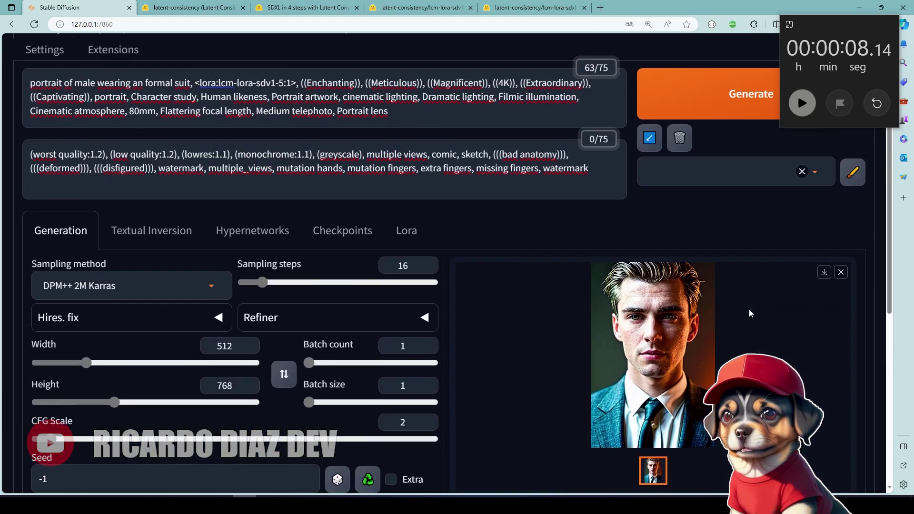
scroll(749, 309, "down", 3)
scroll(749, 309, "up", 2)
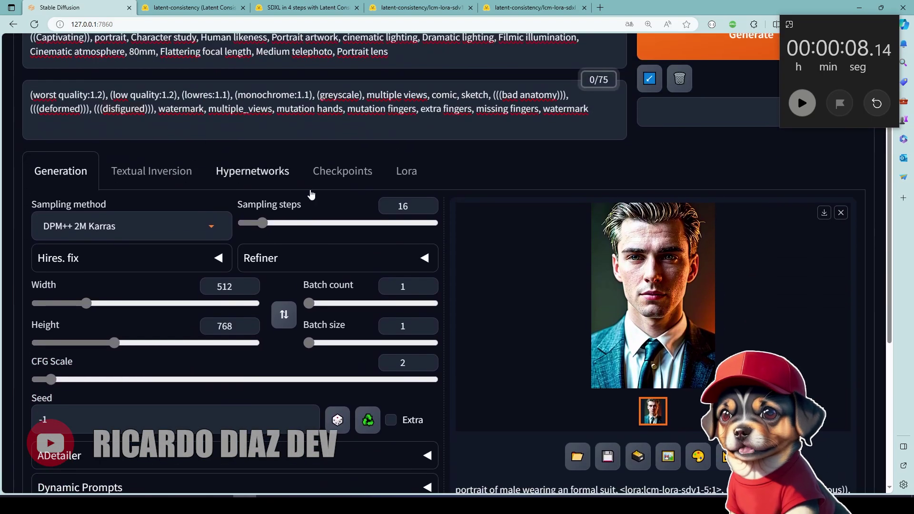
Remove the <lora:lcm-lora-sdv1-5:1> tag with its comma from the prompt and reset the stopwatch
scroll(311, 194, "up", 3)
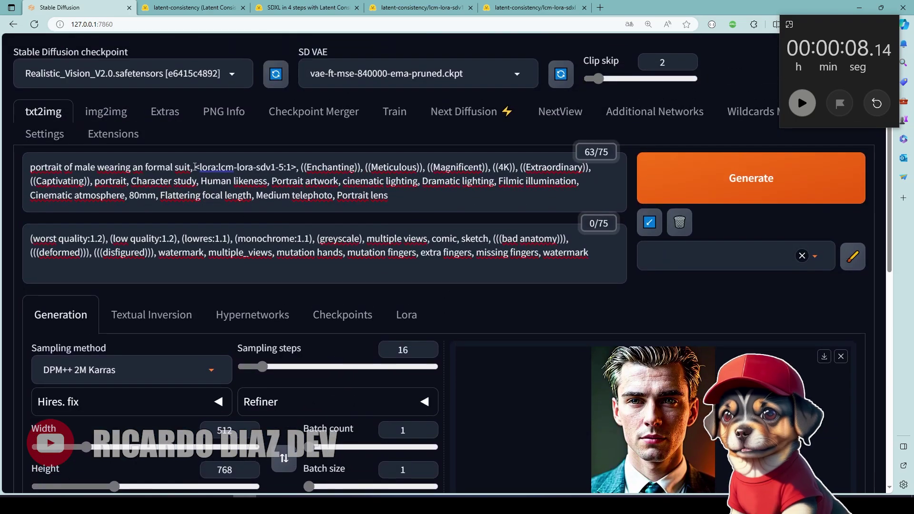
left_click_drag(195, 166, 305, 172)
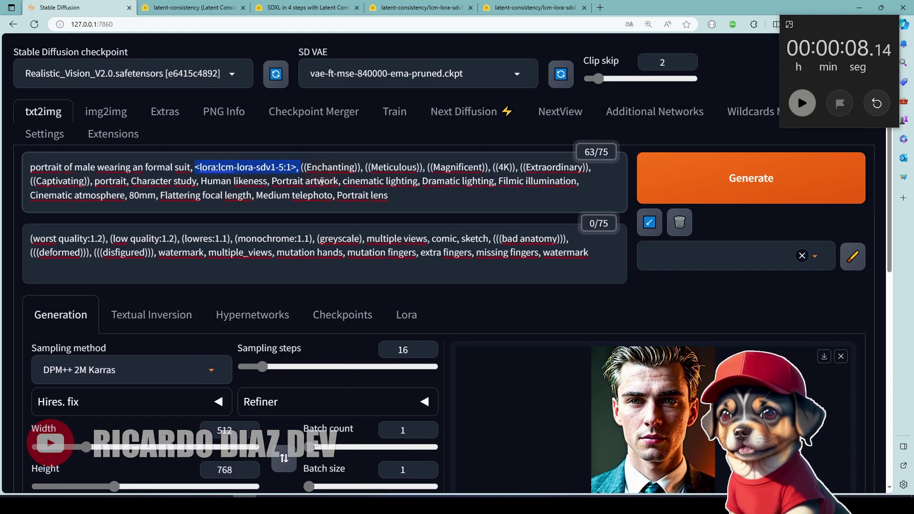
key("BackSpace")
scroll(575, 330, "down", 3)
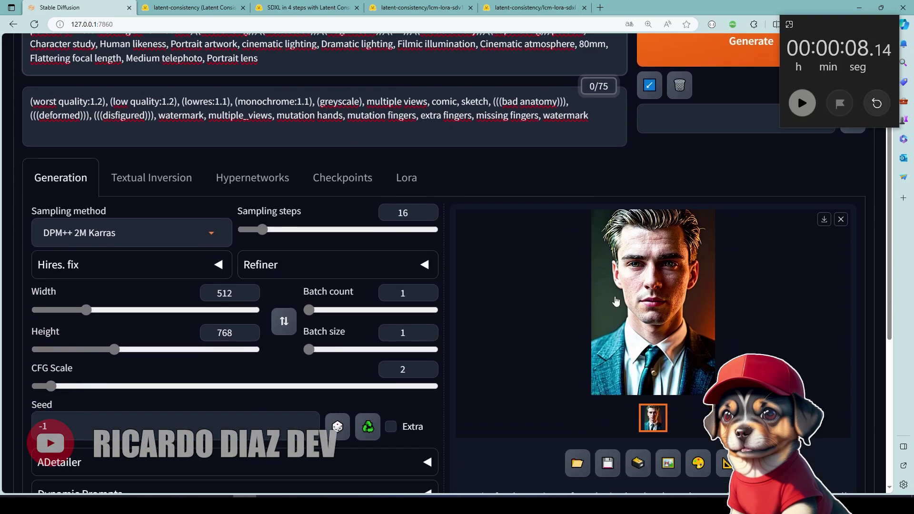
left_click(876, 105)
scroll(776, 165, "up", 3)
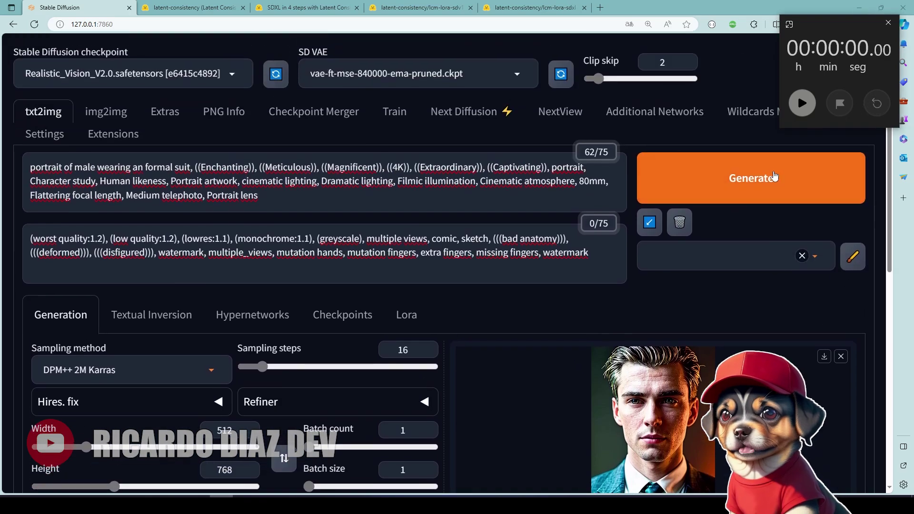
Change the sampling method to Euler a
scroll(750, 178, "down", 3)
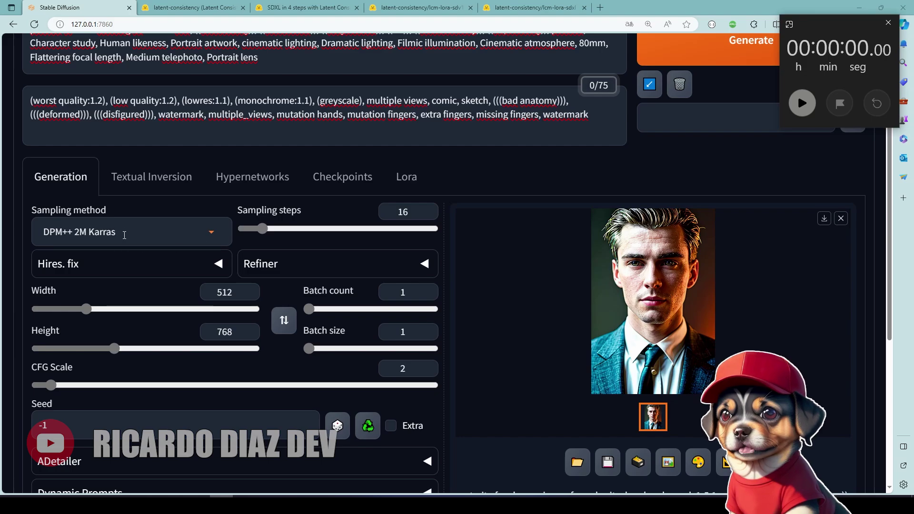
left_click_drag(127, 234, 51, 228)
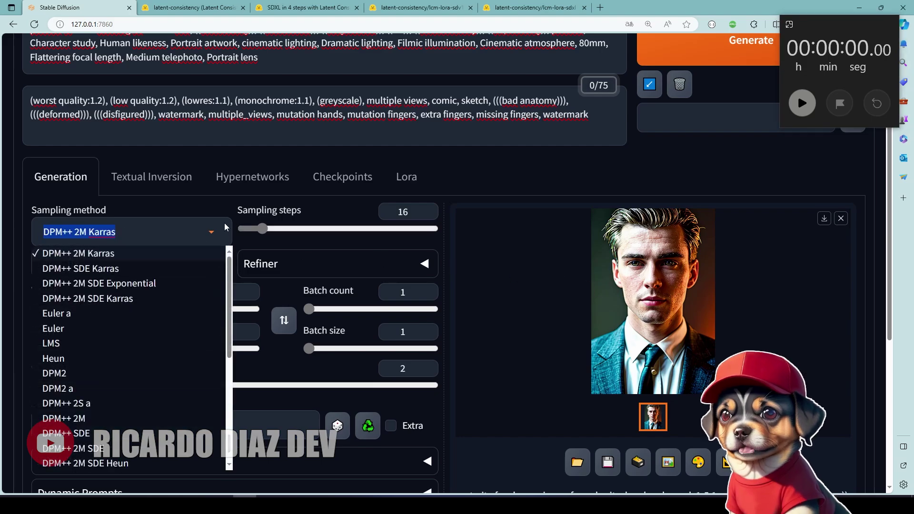
left_click(75, 315)
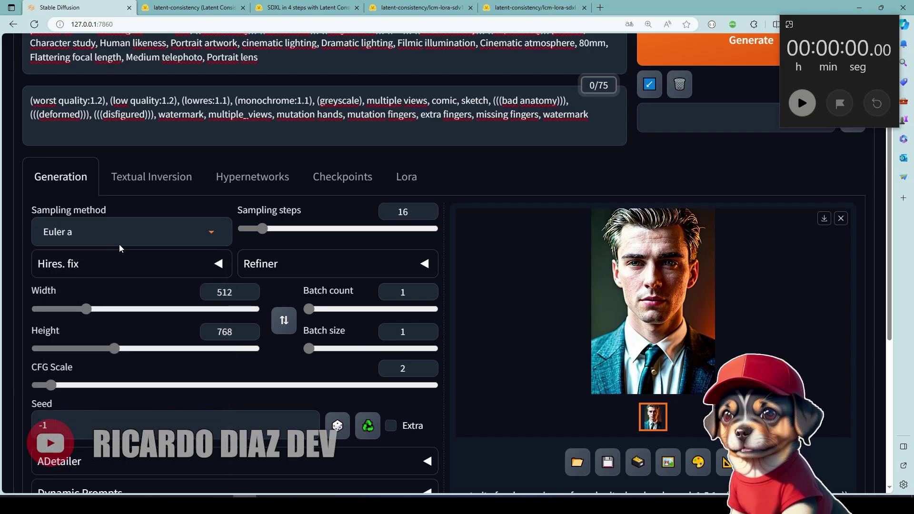
Generate the image without the LoRA, timing the run with the stopwatch and pausing it at the end
scroll(751, 310, "up", 3)
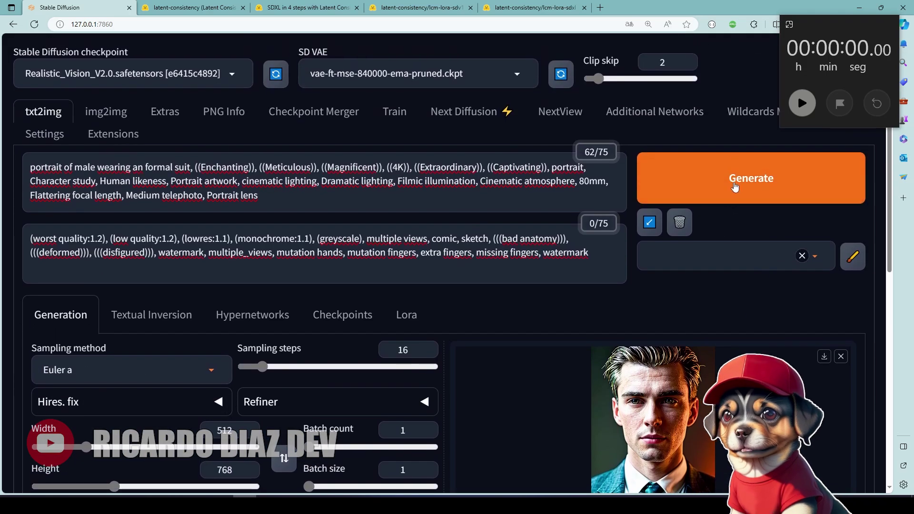
left_click(771, 164)
left_click(804, 109)
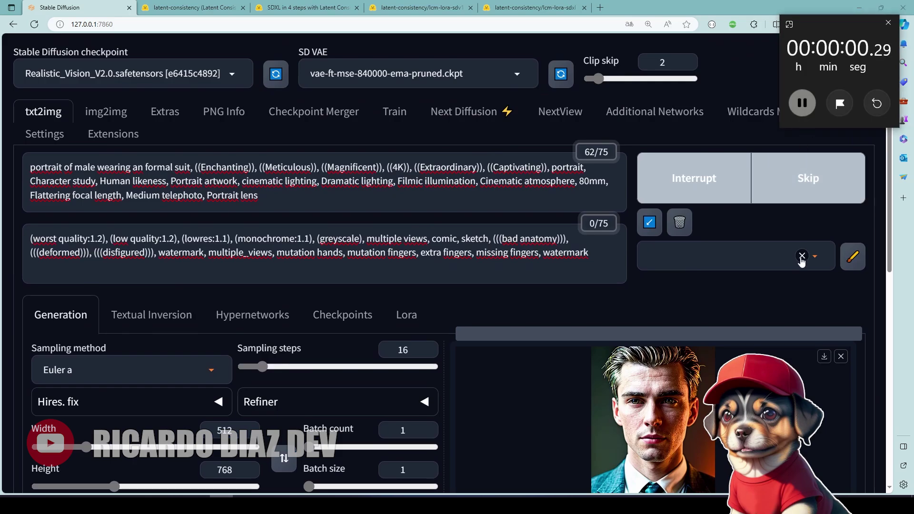
scroll(798, 263, "down", 4)
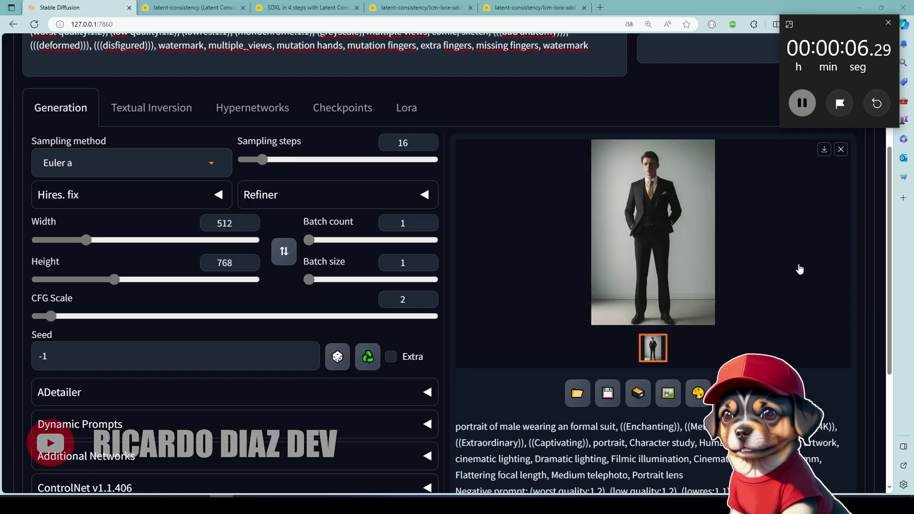
left_click(802, 104)
Examine the image generated without the LoRA, including its full-size view and generation details
scroll(745, 350, "up", 3)
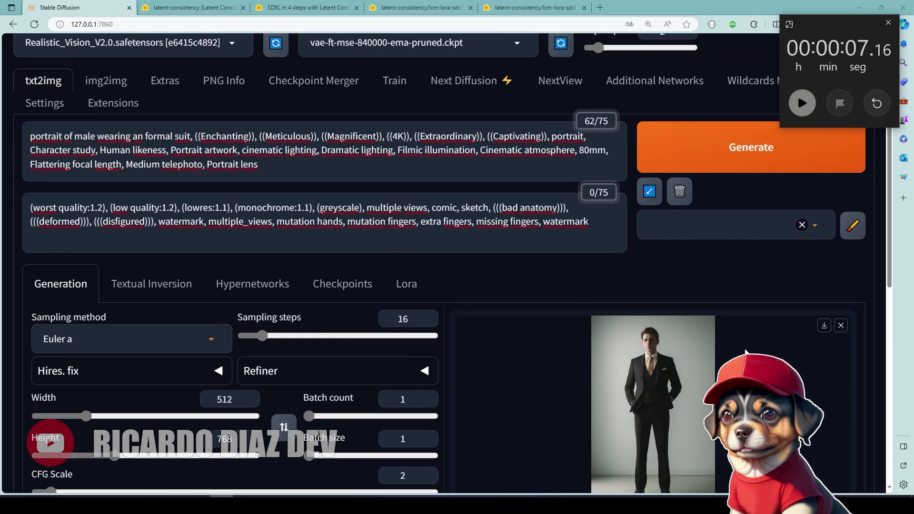
scroll(745, 350, "down", 3)
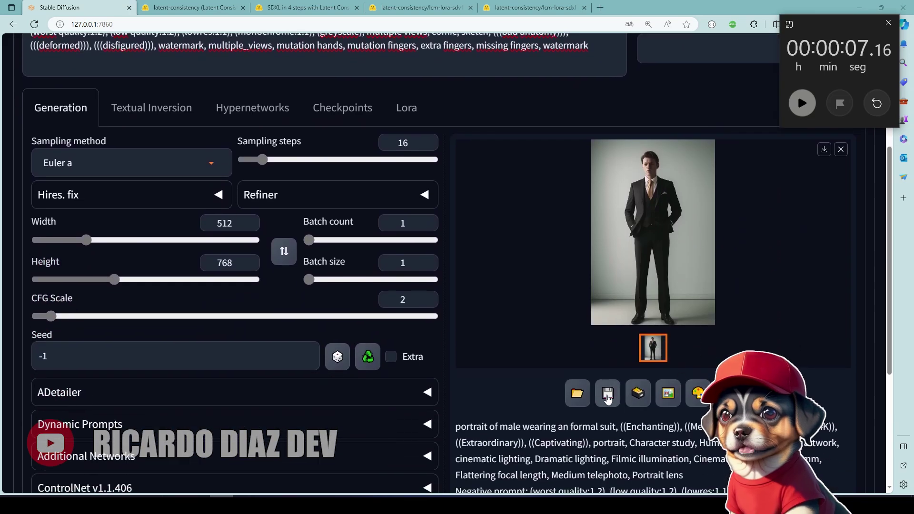
scroll(557, 376, "down", 4)
scroll(557, 379, "up", 5)
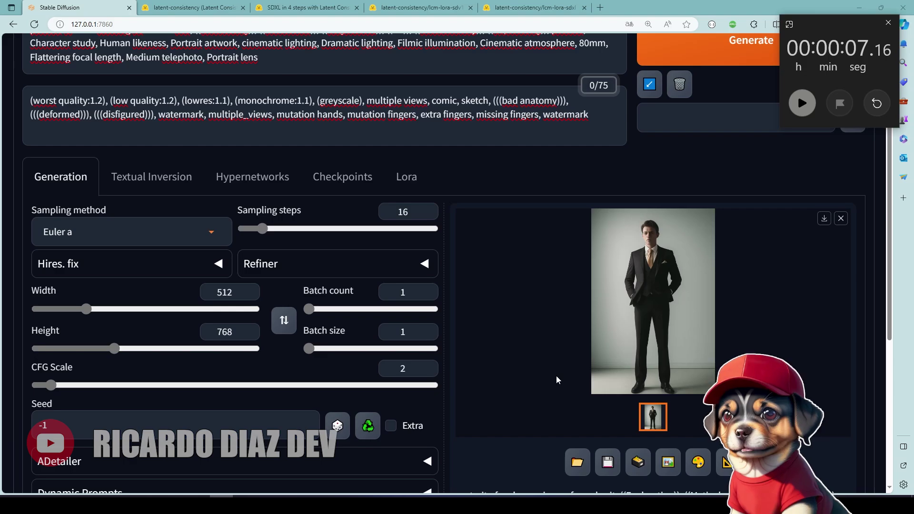
left_click(662, 289)
left_click(405, 236)
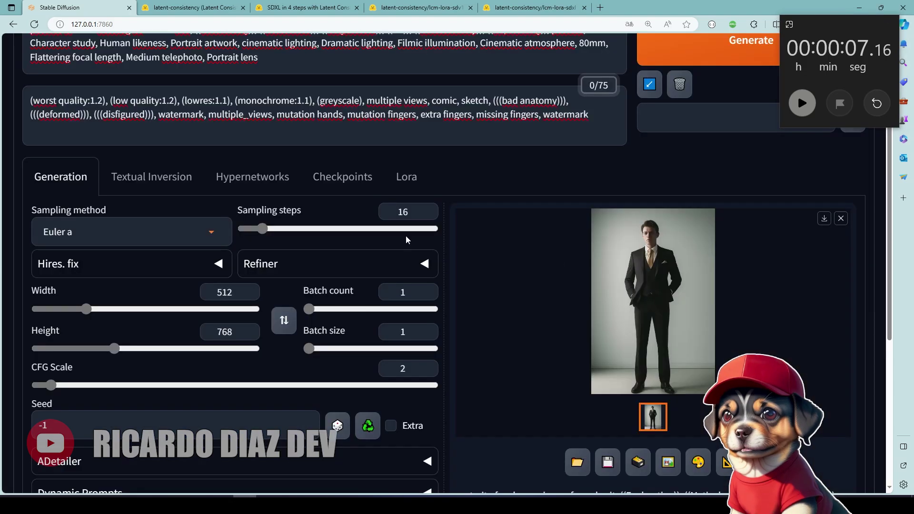
left_click(646, 299)
left_click(679, 309)
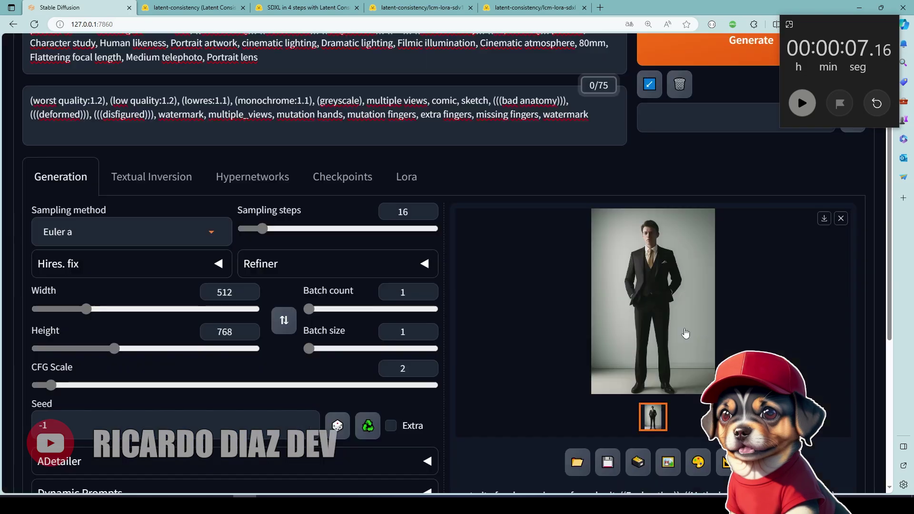
Set the sampling steps to 26 and the CFG scale to 7
triple_click(242, 215)
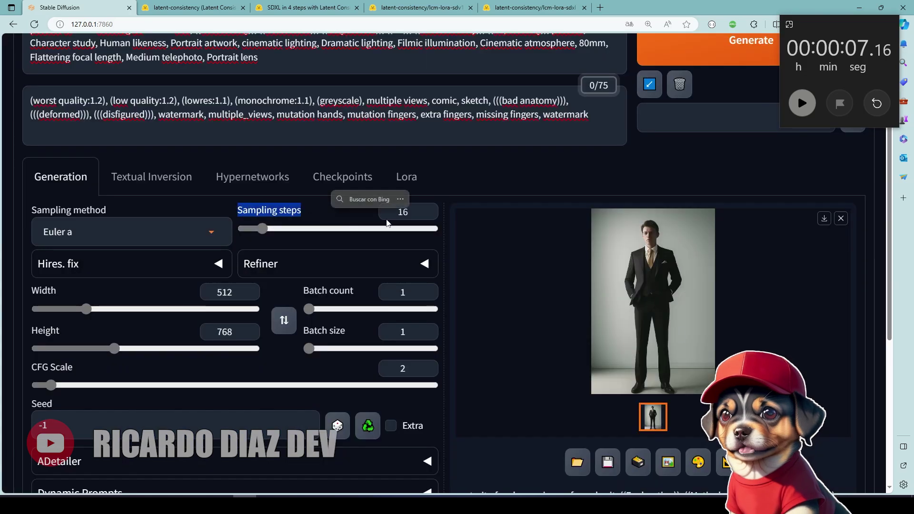
left_click(417, 216)
double_click(417, 217)
type("2")
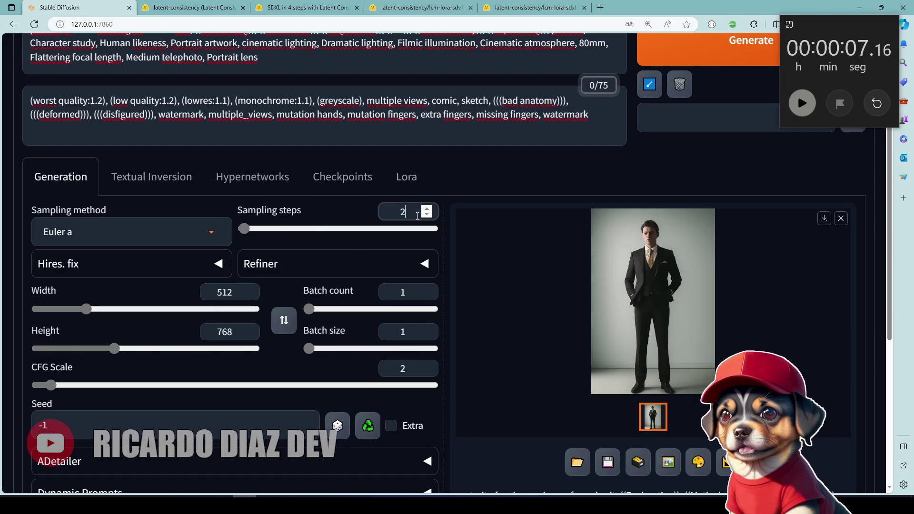
type("6")
double_click(403, 367)
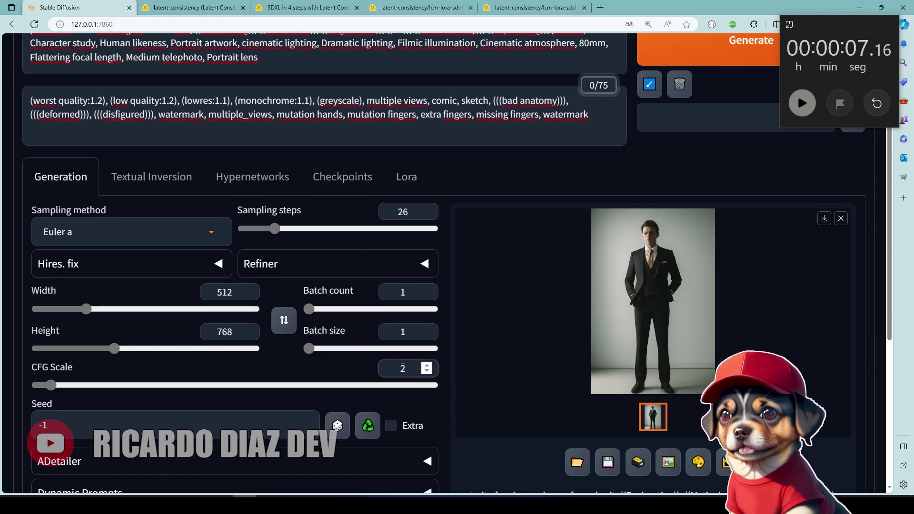
type("7")
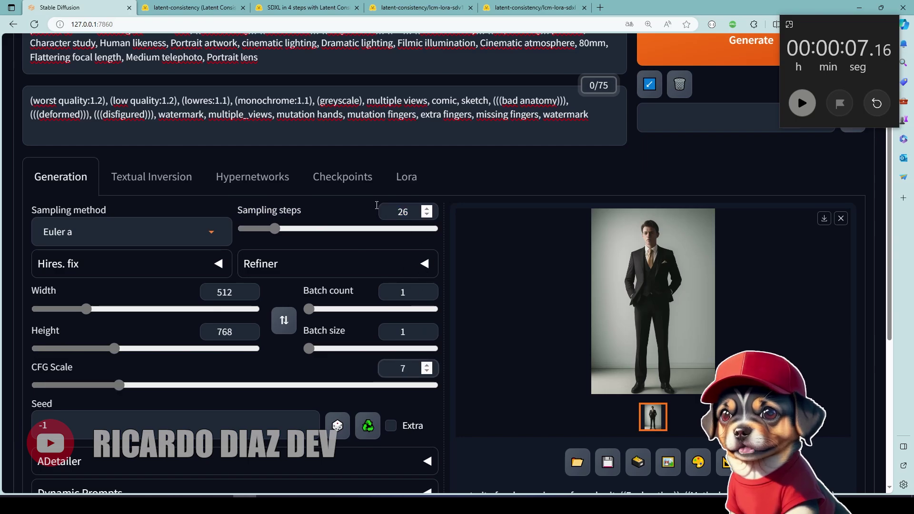
Generate a single image without the LoRA from a reset stopwatch, timing the run and pausing the stopwatch at the end
scroll(212, 191, "up", 3)
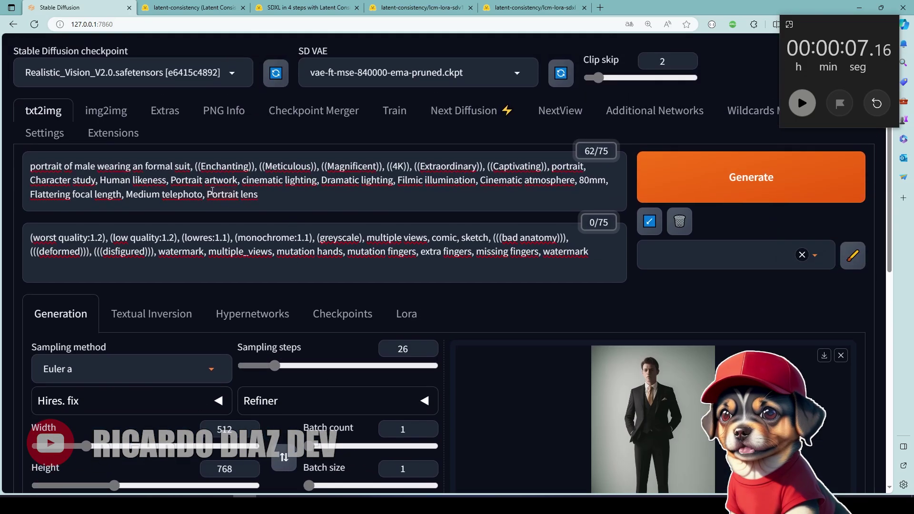
scroll(543, 366, "down", 1)
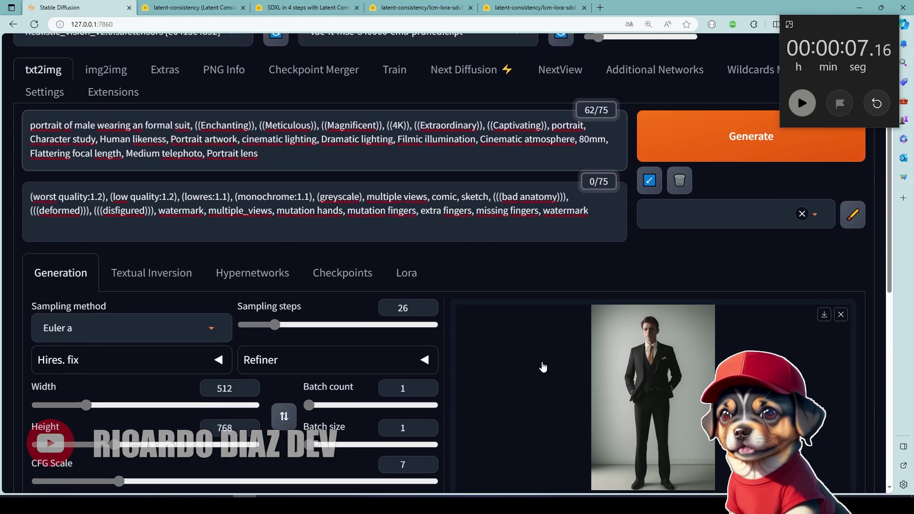
scroll(516, 340, "down", 4)
scroll(516, 340, "up", 3)
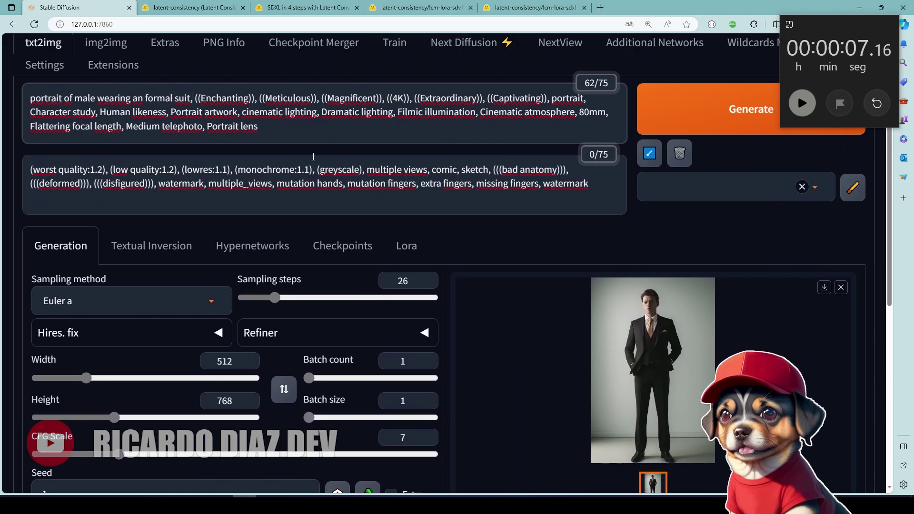
scroll(569, 301, "down", 3)
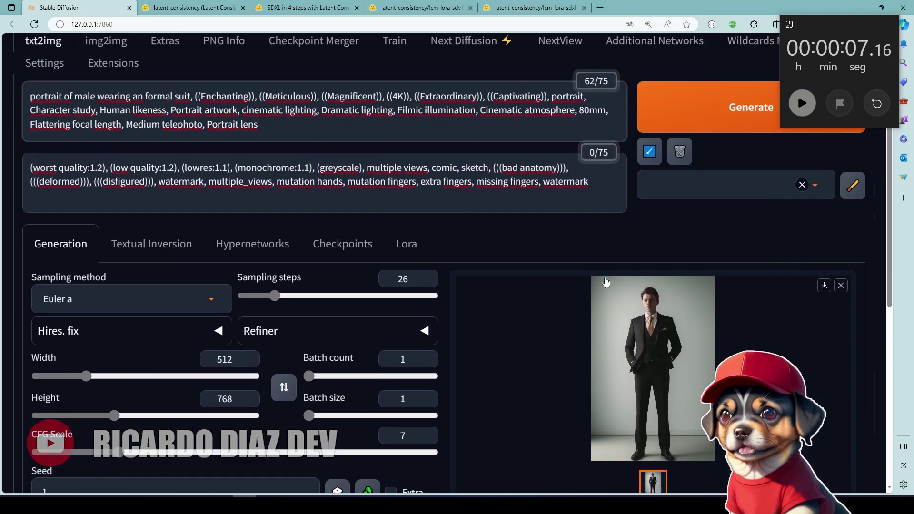
scroll(387, 241, "up", 3)
left_click(730, 128)
left_click(876, 103)
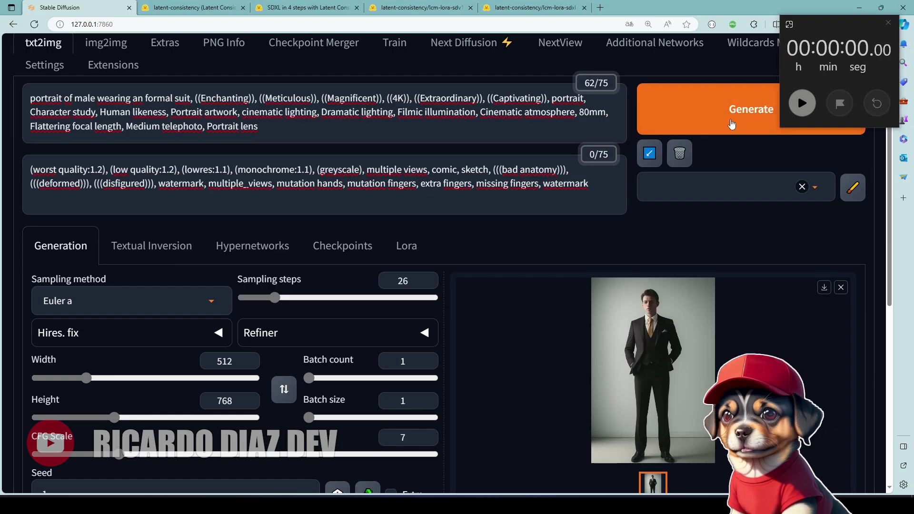
left_click(801, 103)
scroll(805, 314, "down", 2)
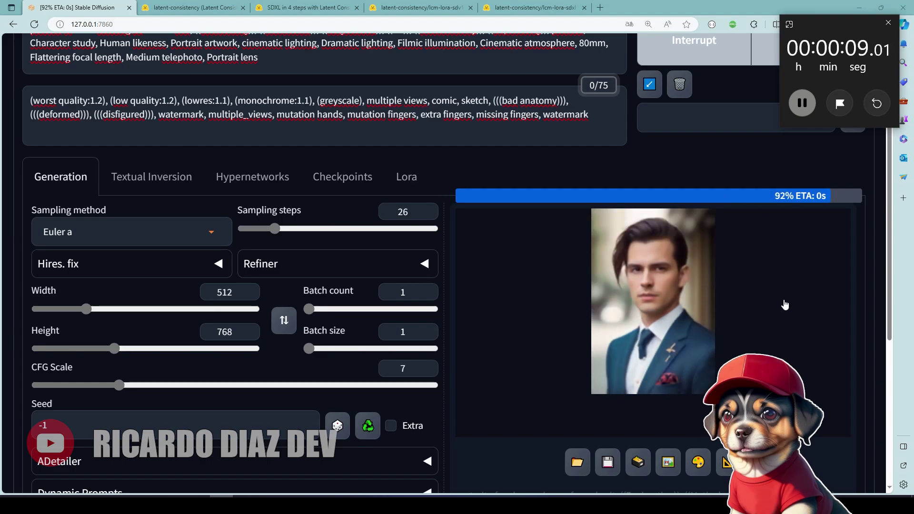
left_click(802, 103)
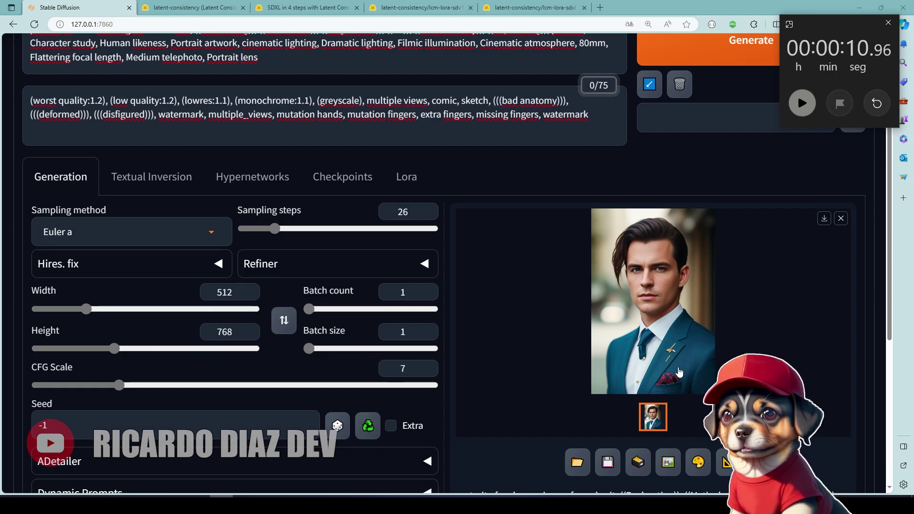
Examine the newly generated portrait in its full-size view and return to the generation settings
scroll(680, 373, "up", 3)
scroll(644, 395, "down", 4)
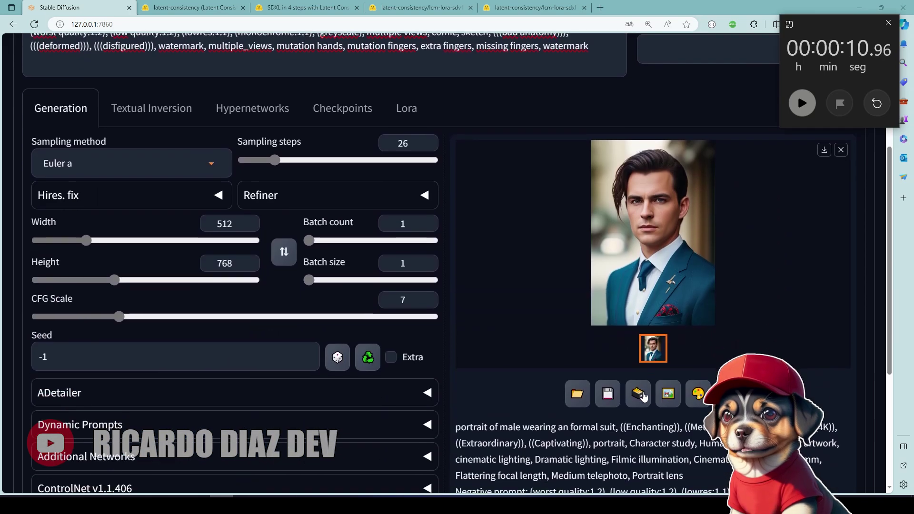
left_click(659, 259)
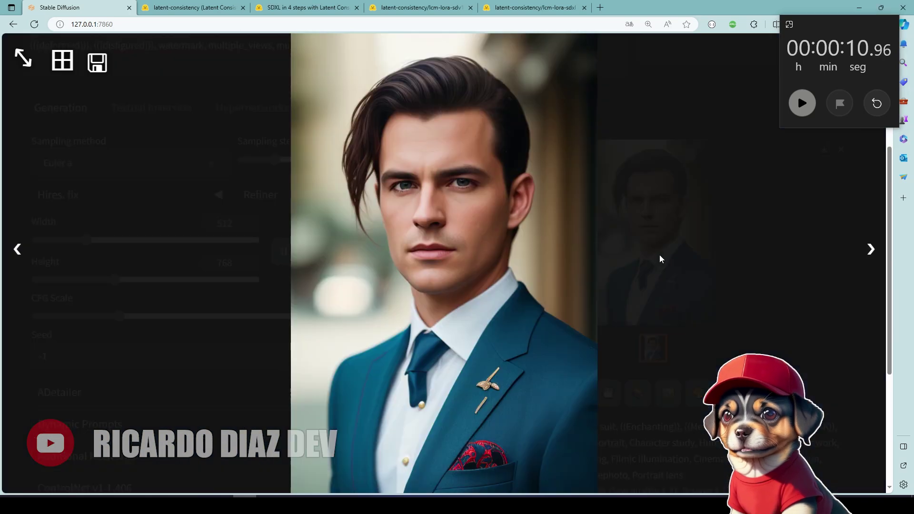
left_click(693, 258)
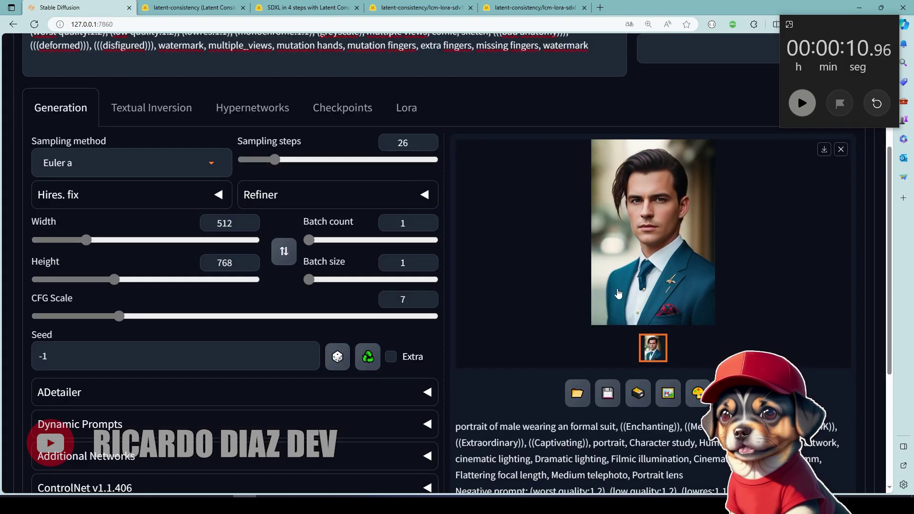
Set the batch size to 8 and reset the stopwatch
double_click(392, 268)
type("8")
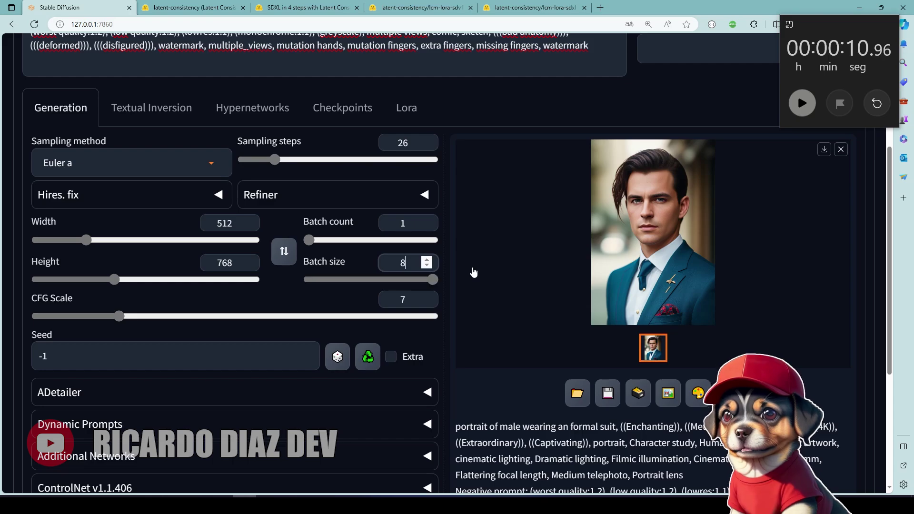
scroll(476, 285, "up", 4)
scroll(506, 335, "down", 1)
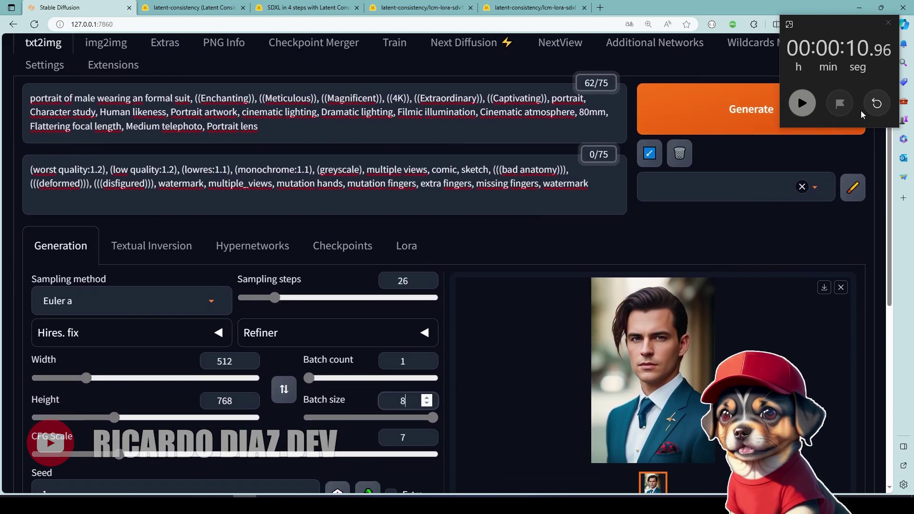
left_click(877, 103)
scroll(762, 207, "down", 4)
scroll(762, 207, "up", 3)
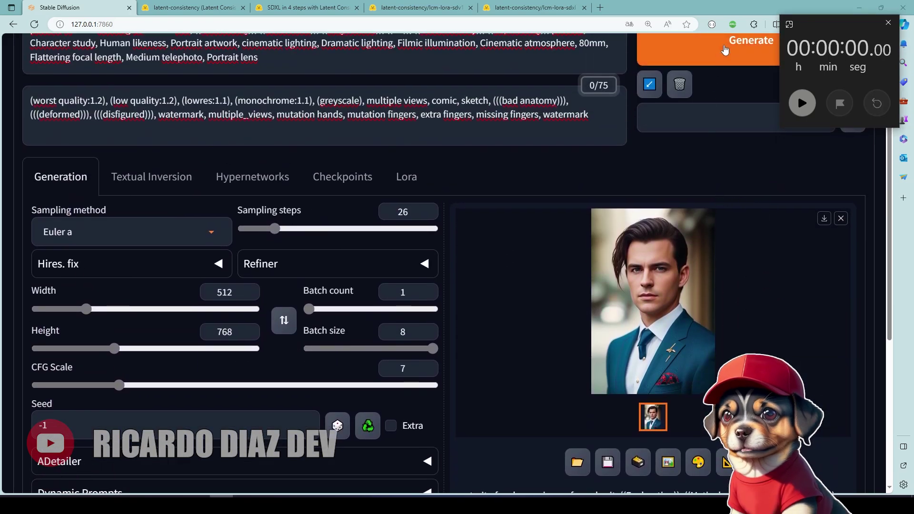
Generate the batch of eight images without the LoRA, timing the run with the stopwatch and pausing it at the end
left_click(703, 44)
left_click(791, 109)
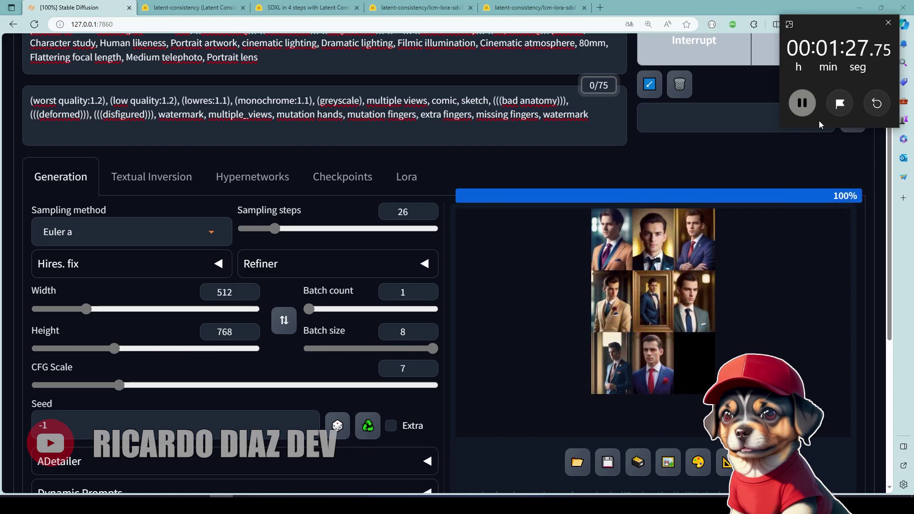
left_click(801, 103)
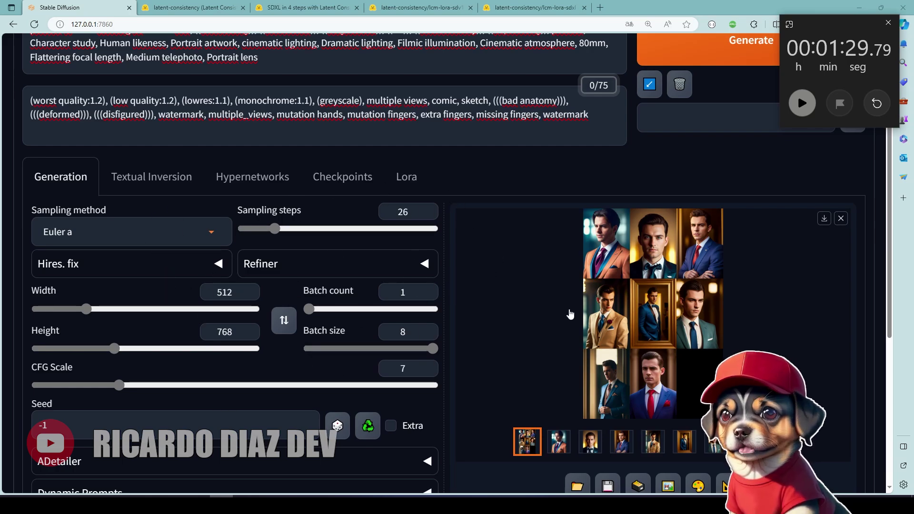
Look through the eight portraits generated without the LoRA one by one in full-size view, then close the viewer
left_click(693, 286)
left_click(871, 251)
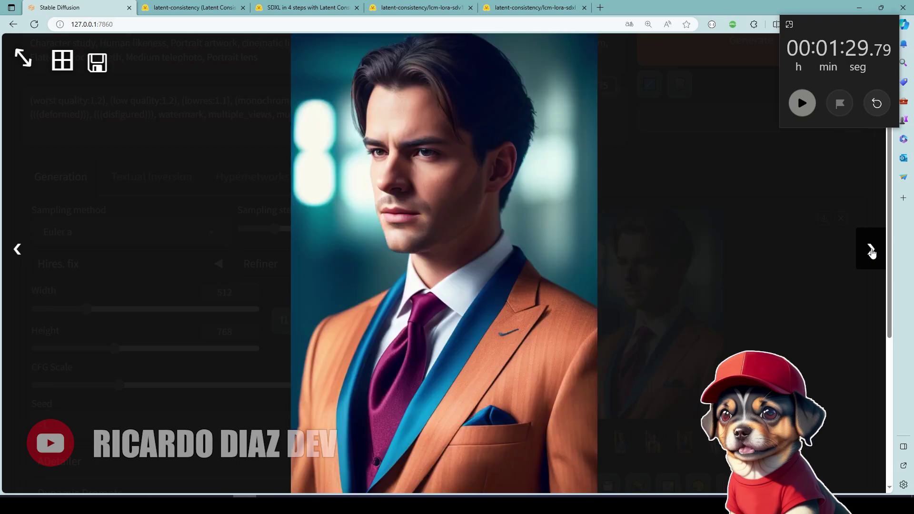
left_click(871, 259)
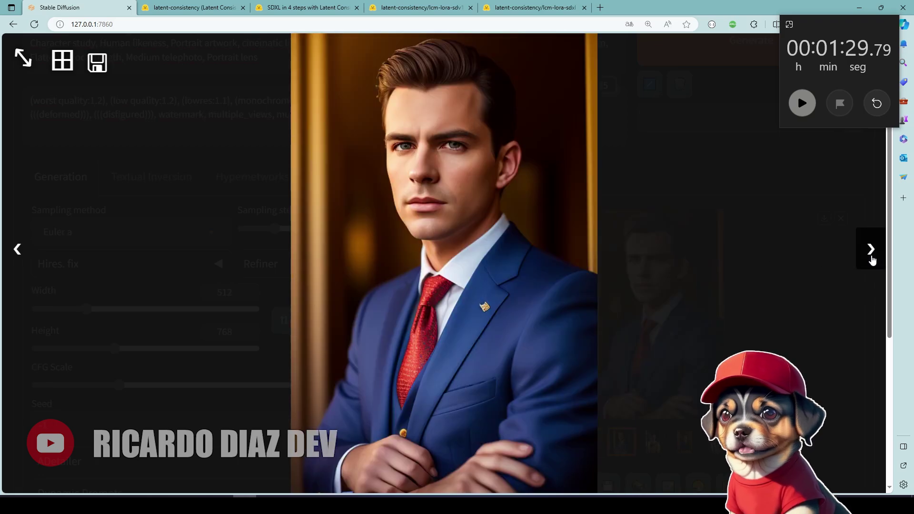
left_click(871, 259)
left_click(871, 259)
left_click(871, 259)
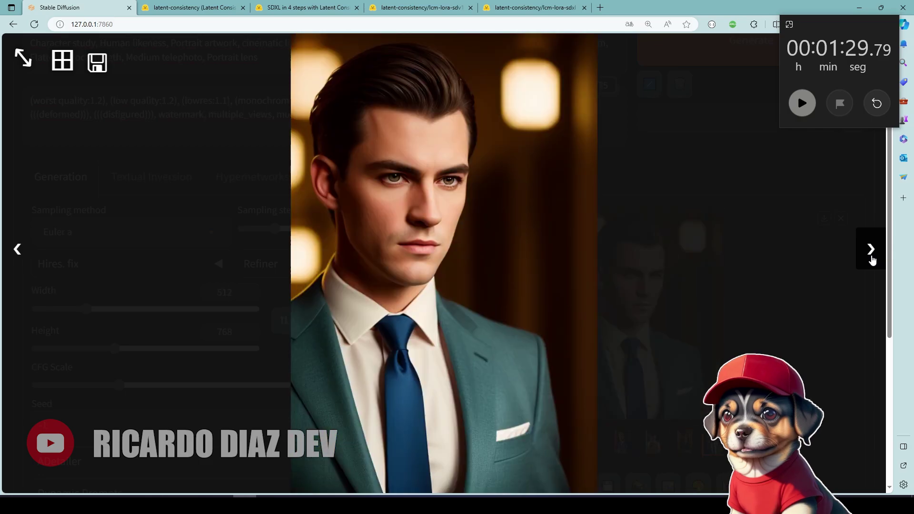
left_click(871, 259)
left_click(872, 259)
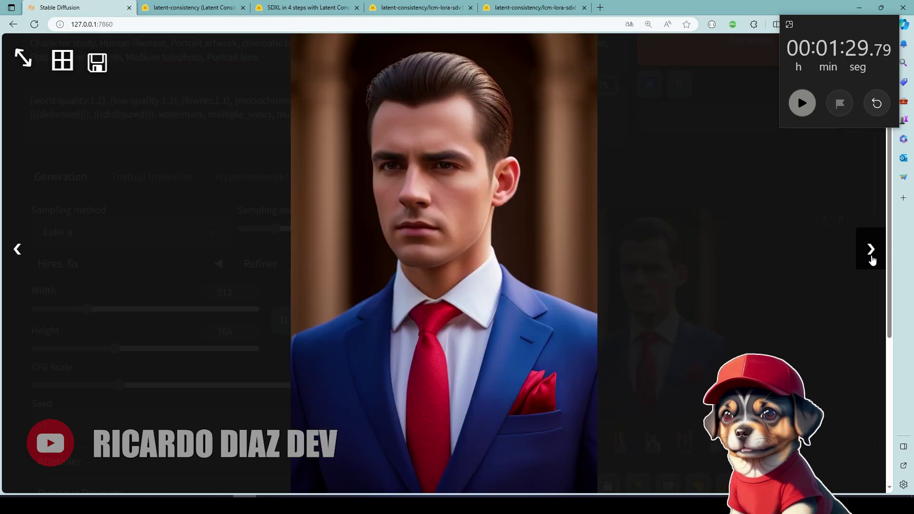
left_click(871, 259)
left_click(872, 259)
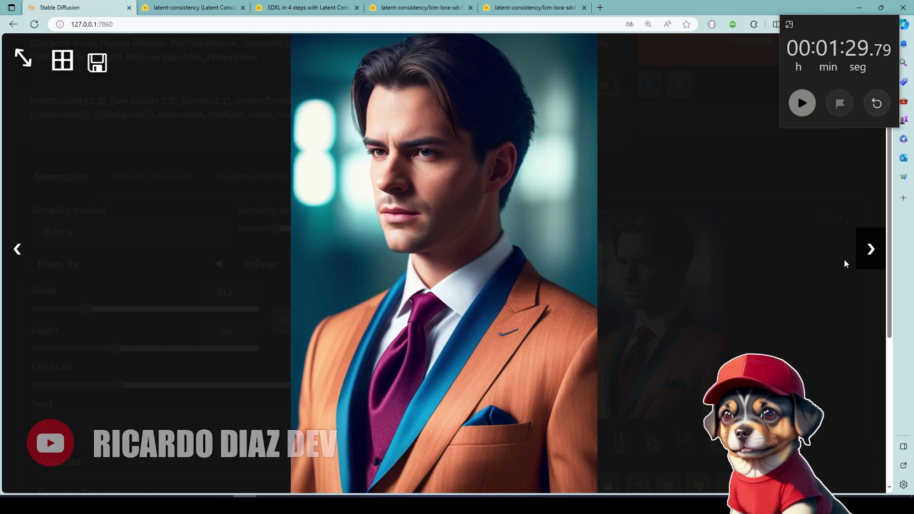
left_click(833, 282)
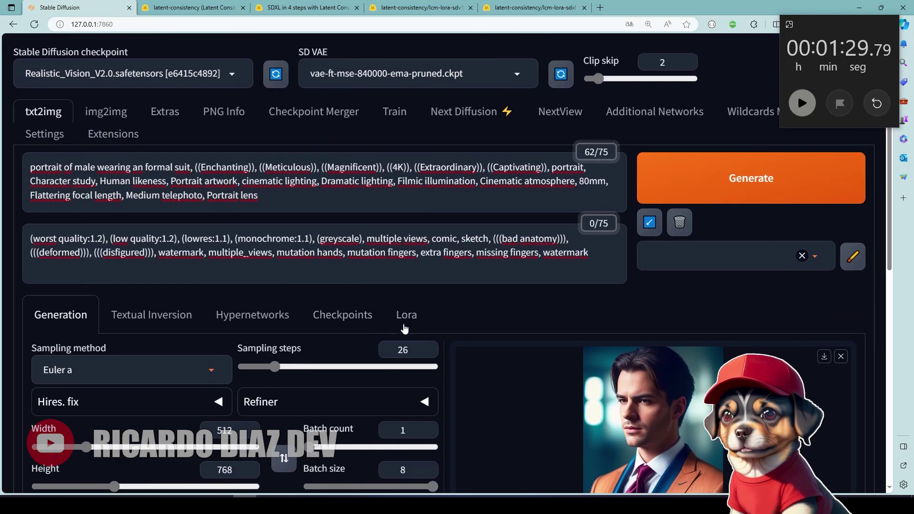
Add the lcm-lora-sdv1-5 LoRA to the end of the prompt and reset the stopwatch
left_click(406, 314)
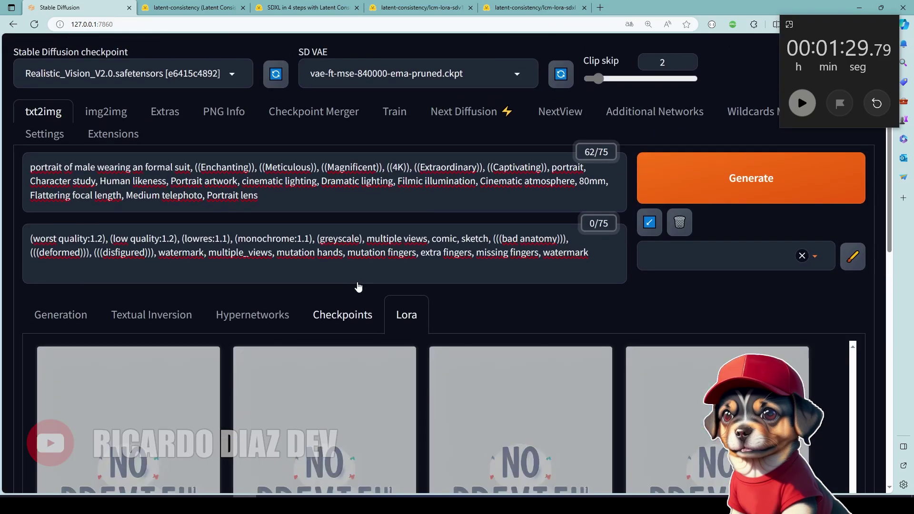
scroll(465, 294, "down", 5)
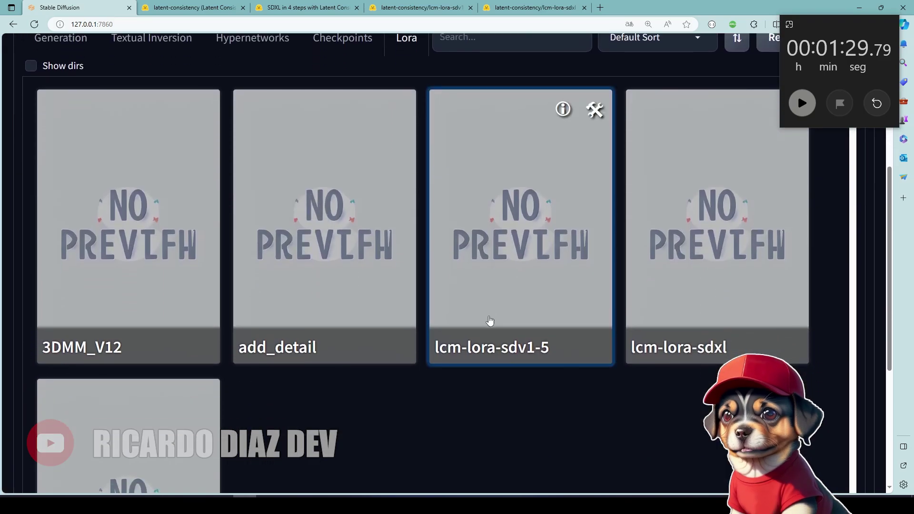
scroll(490, 321, "up", 2)
left_click(490, 319)
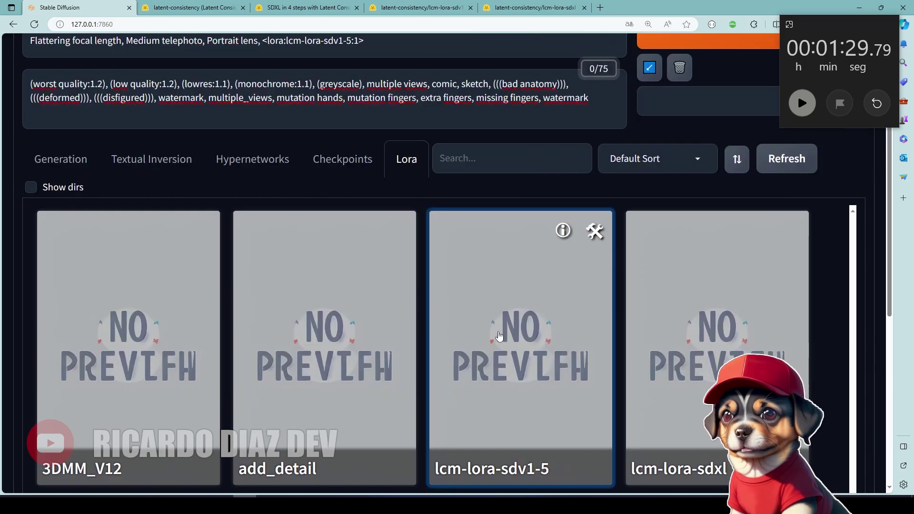
scroll(269, 365, "up", 3)
left_click(61, 314)
scroll(429, 286, "down", 6)
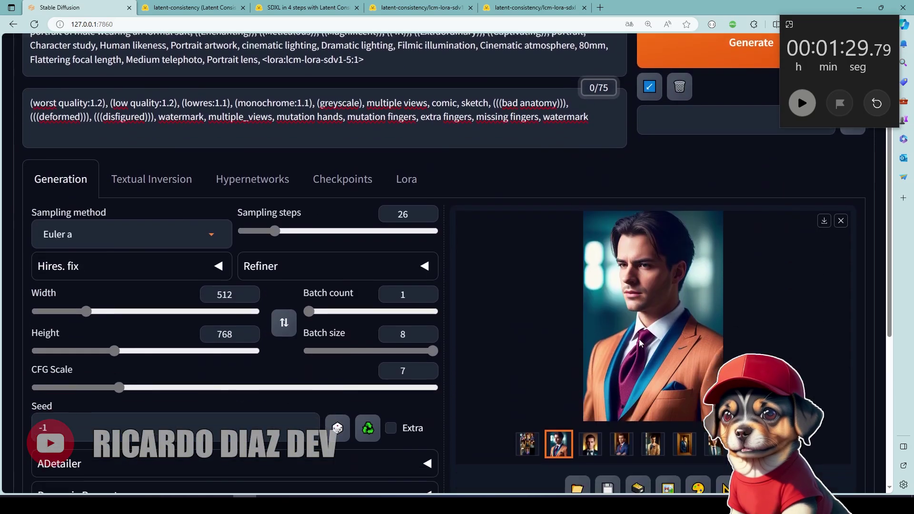
left_click(876, 104)
scroll(288, 342, "up", 5)
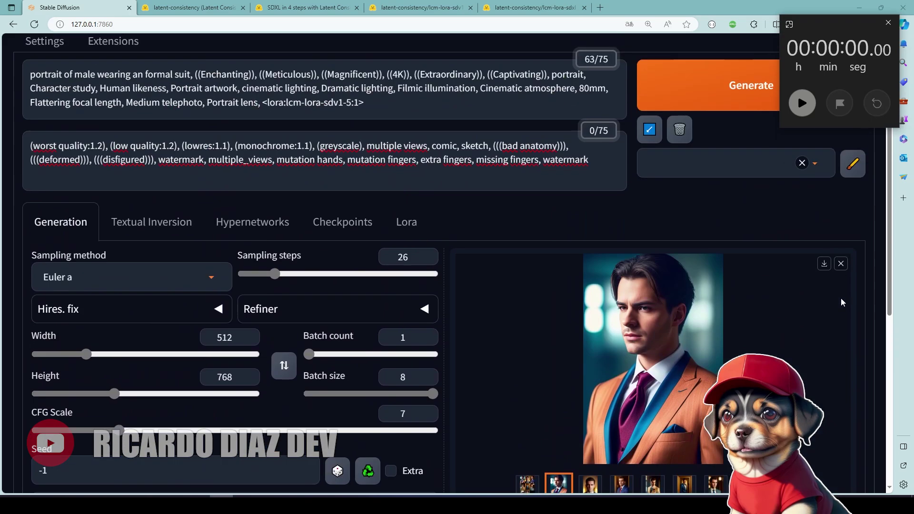
scroll(289, 341, "down", 1)
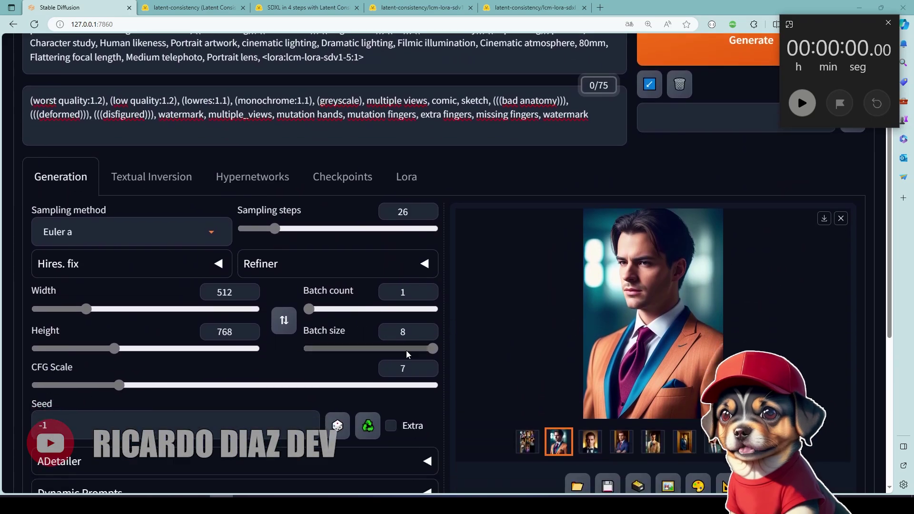
Set the CFG scale to 2 and the sampling steps to 16
double_click(400, 368)
type("2")
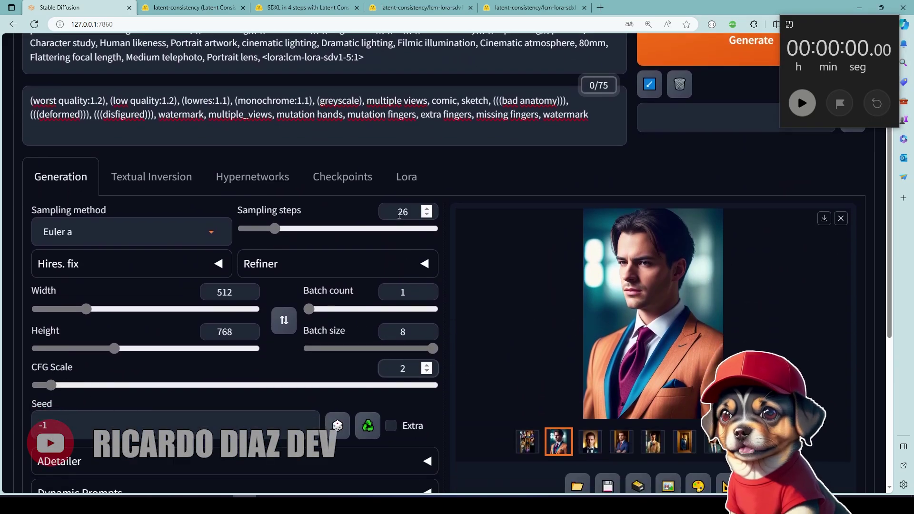
double_click(414, 210)
type("16")
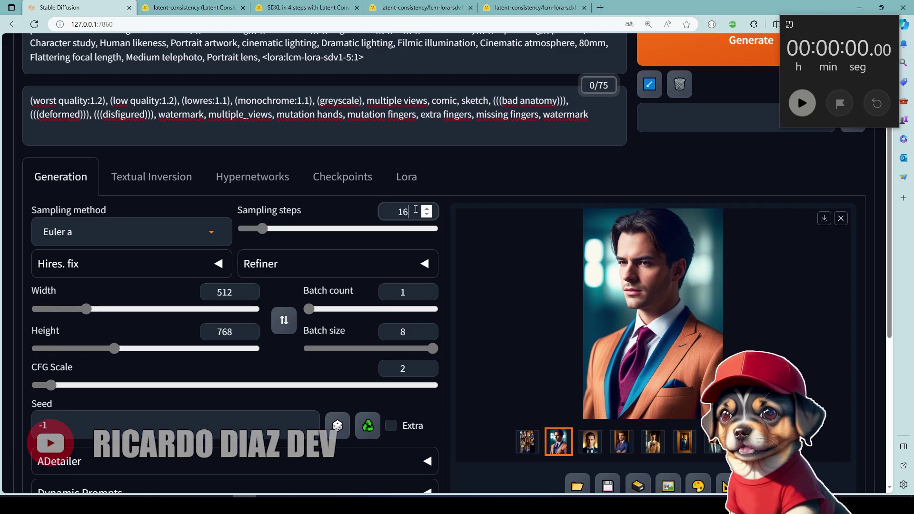
left_click(477, 181)
Generate the batch of eight images with the lcm-lora-sdv1-5 LoRA, timing the run with the stopwatch and pausing it at the end
scroll(627, 286, "up", 2)
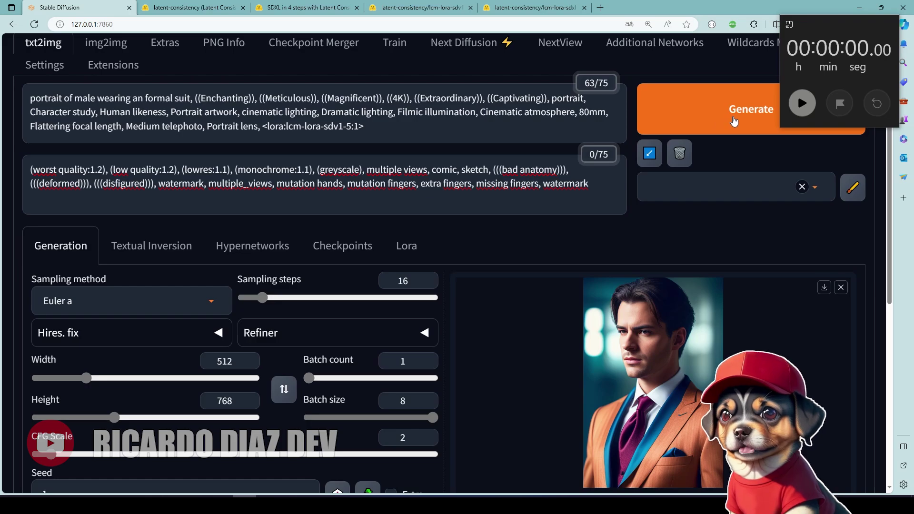
left_click(734, 122)
left_click(802, 103)
scroll(576, 300, "down", 2)
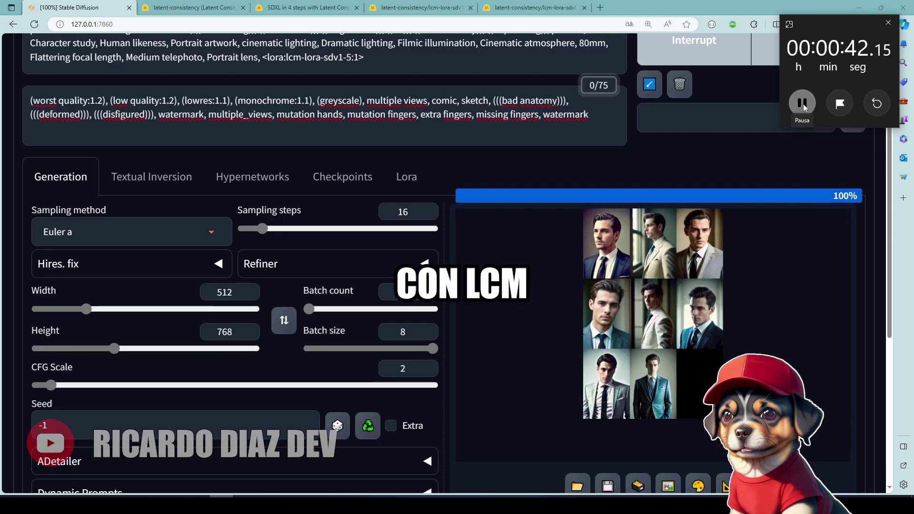
left_click(801, 103)
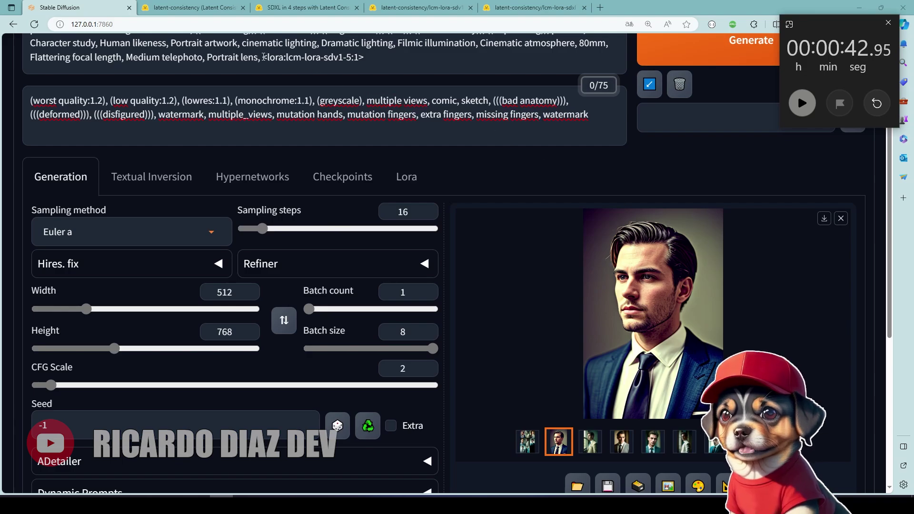
Look through the eight portraits generated with the LoRA one by one in full-size view, then close the viewer
left_click_drag(262, 57, 363, 57)
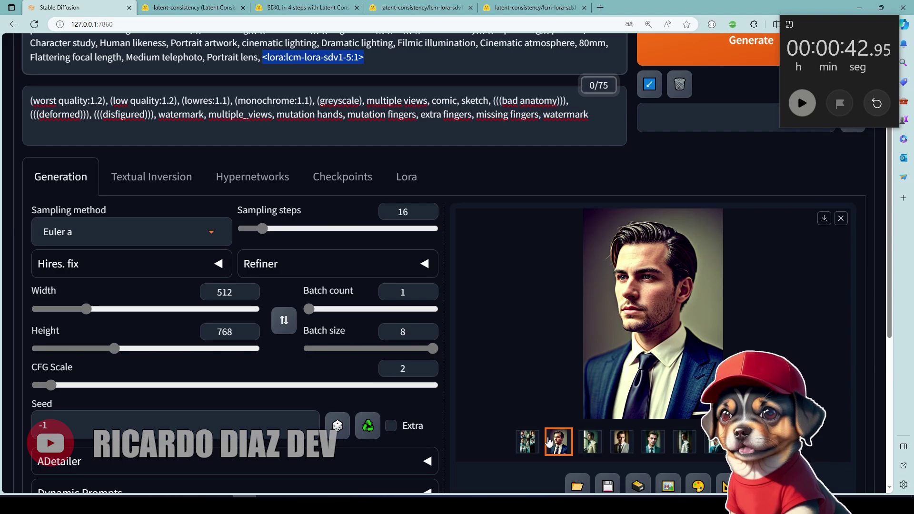
left_click(673, 343)
key("Left")
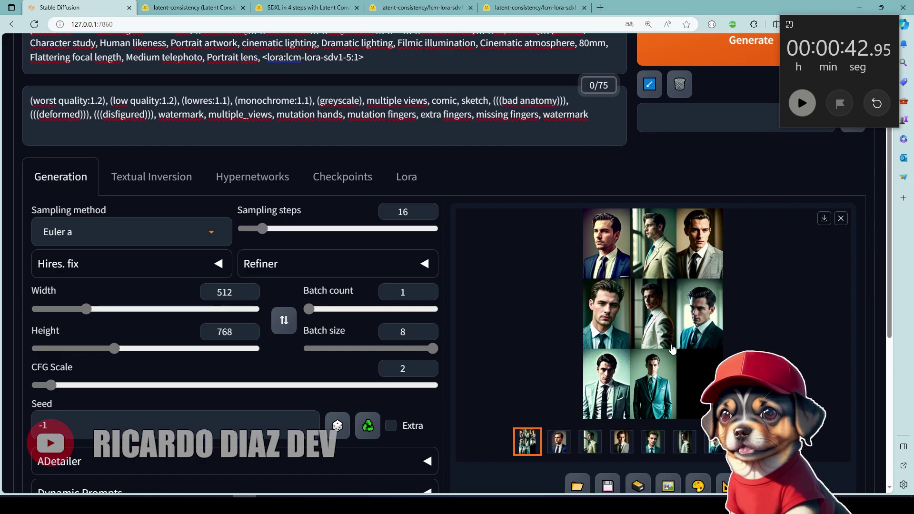
left_click(673, 349)
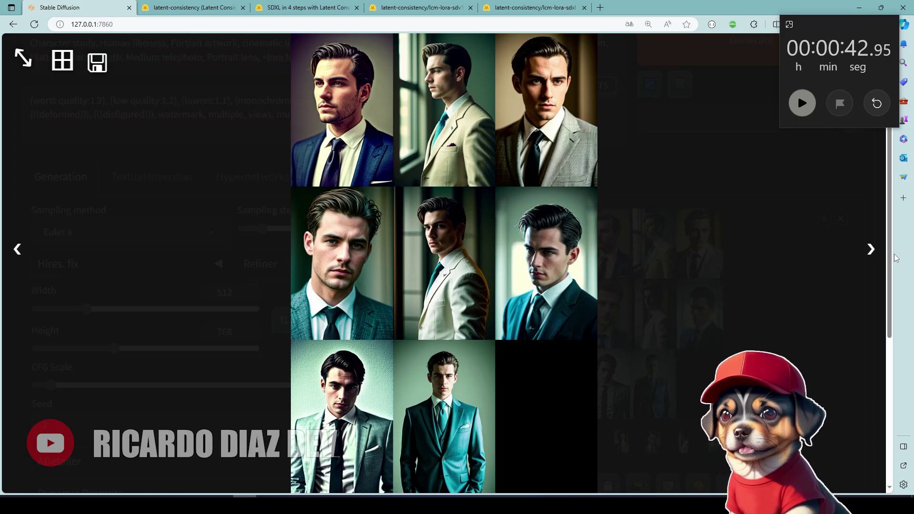
left_click(870, 250)
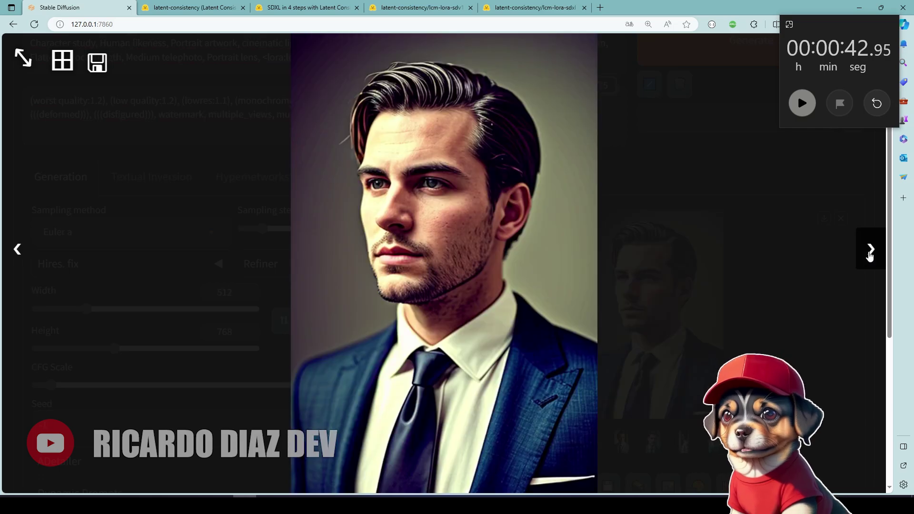
left_click(870, 251)
left_click(870, 250)
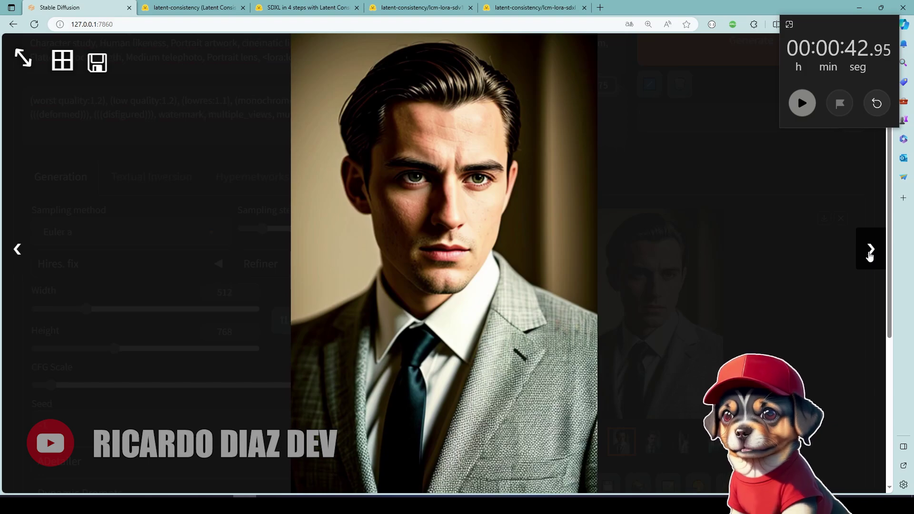
left_click(869, 253)
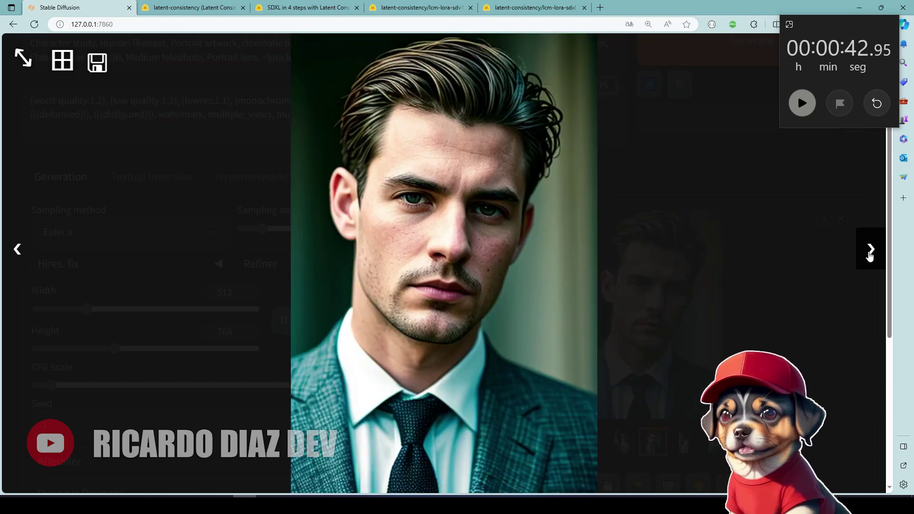
left_click(870, 252)
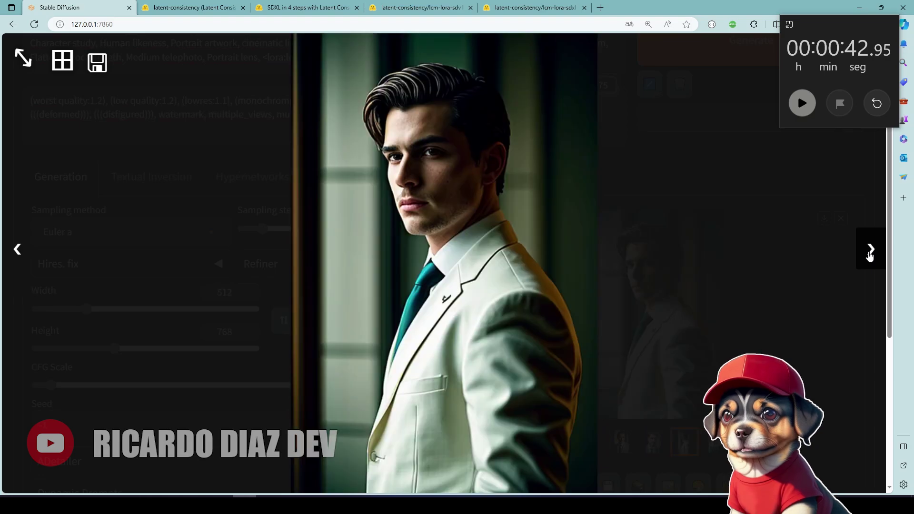
left_click(869, 252)
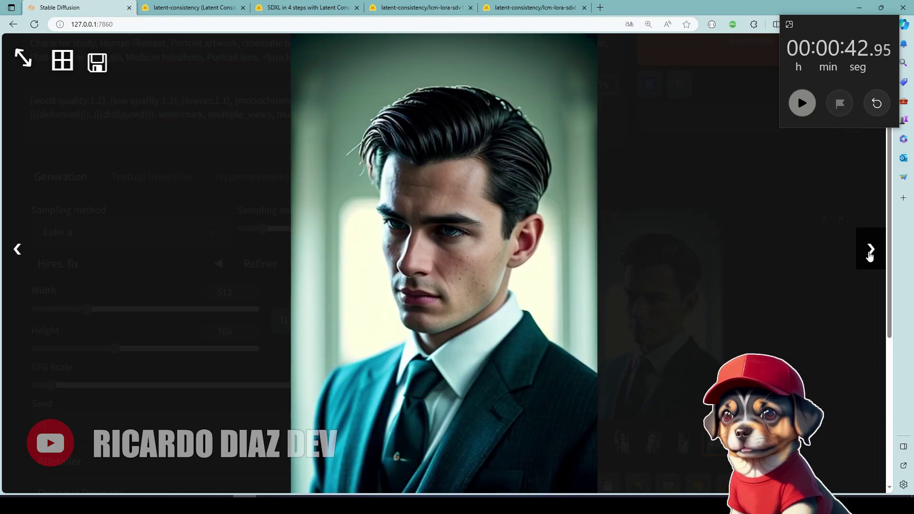
left_click(869, 253)
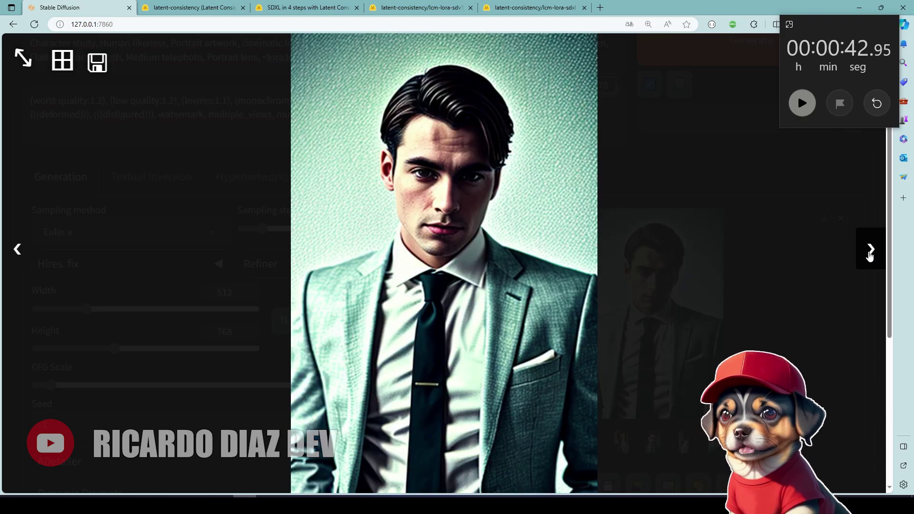
left_click(869, 252)
left_click(870, 252)
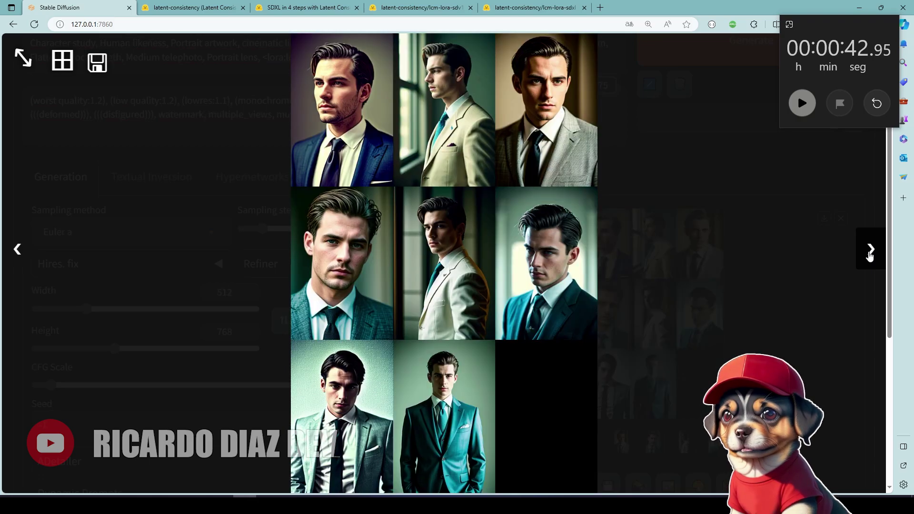
left_click(783, 326)
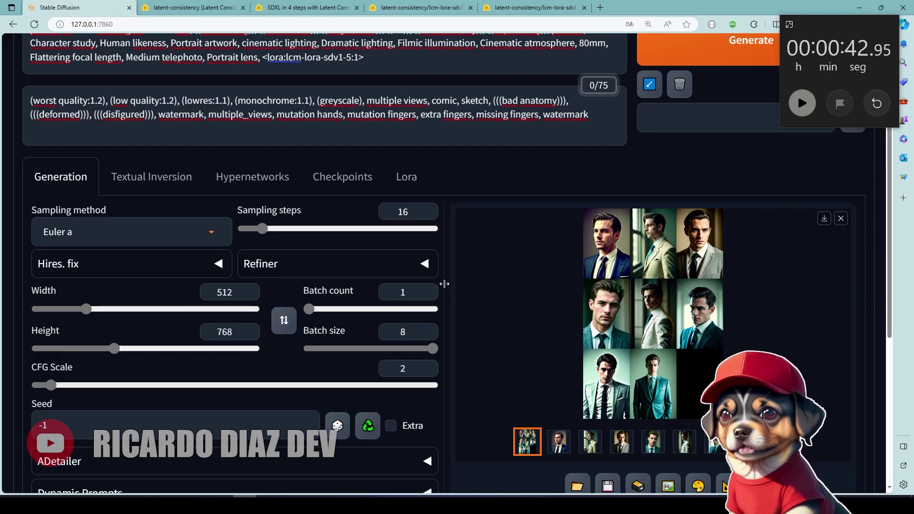
Review the prompt and generation settings, then view the LoRA batch's image grid in full size and close it
scroll(579, 265, "up", 3)
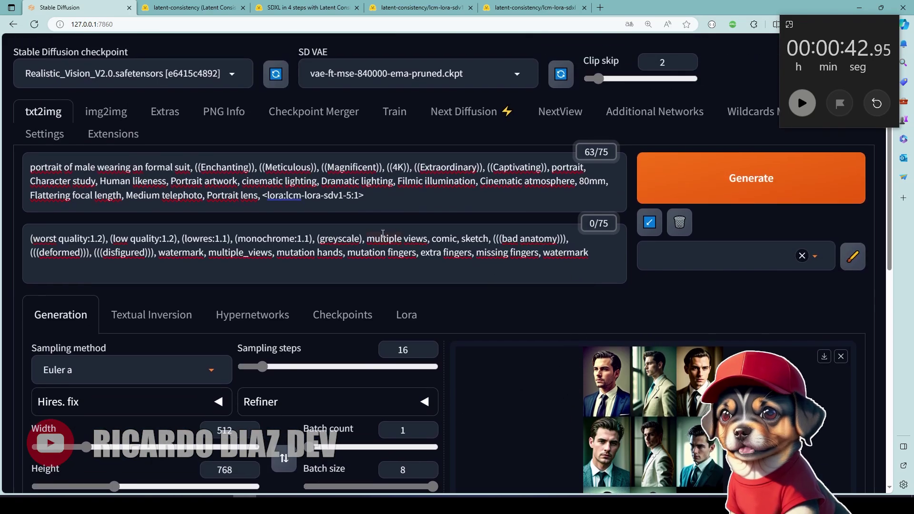
scroll(559, 304, "down", 5)
scroll(559, 303, "up", 3)
scroll(559, 303, "down", 1)
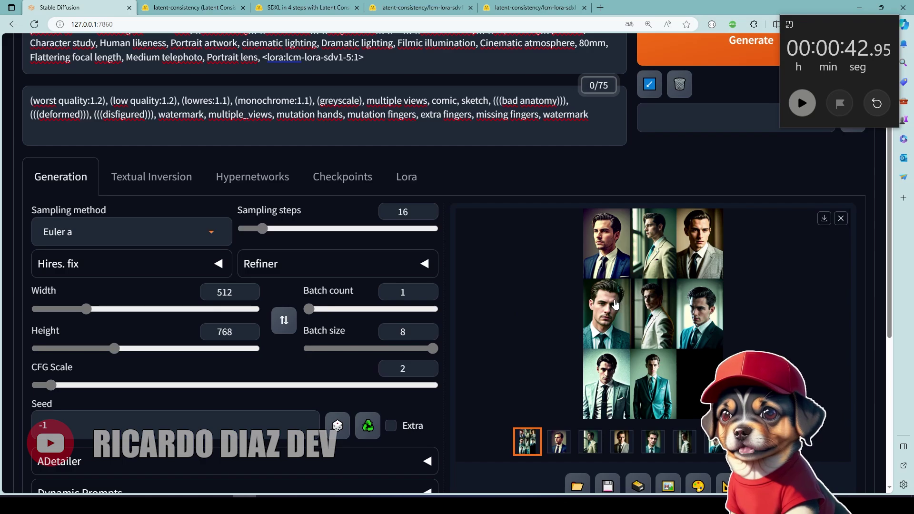
left_click(672, 305)
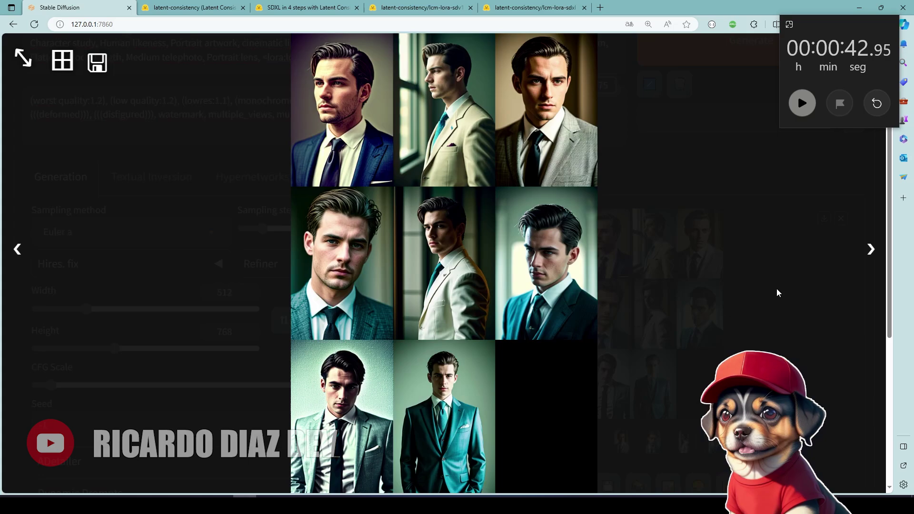
left_click(775, 288)
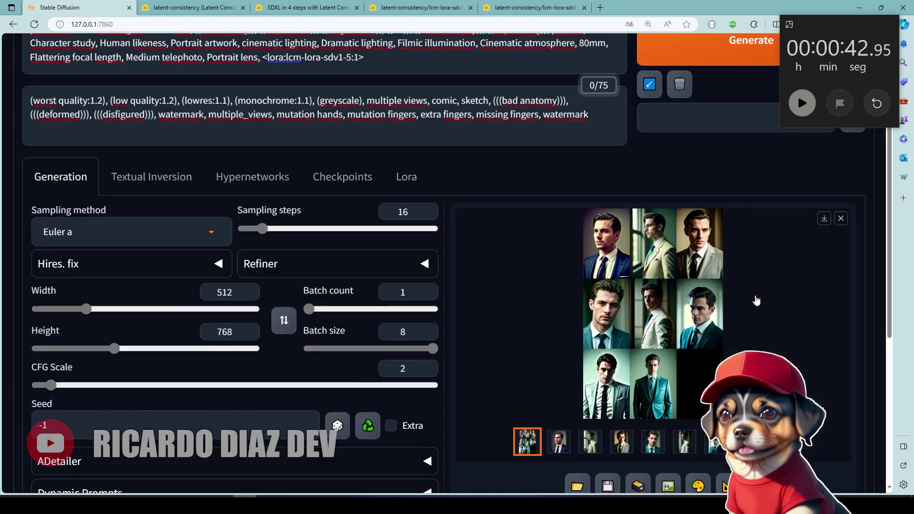
Reset the stopwatch and generate a second batch of eight with the same LoRA settings, timing the run and pausing at the end
left_click(880, 105)
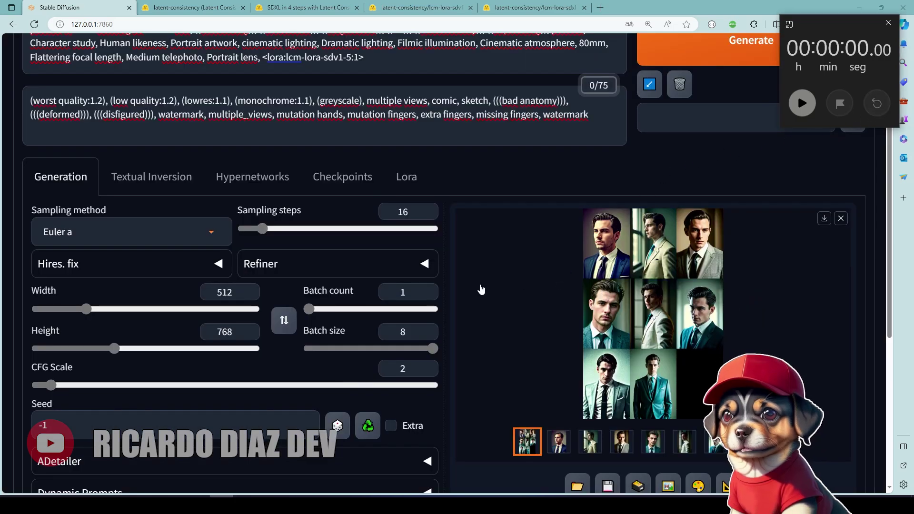
scroll(645, 255, "up", 3)
left_click(751, 179)
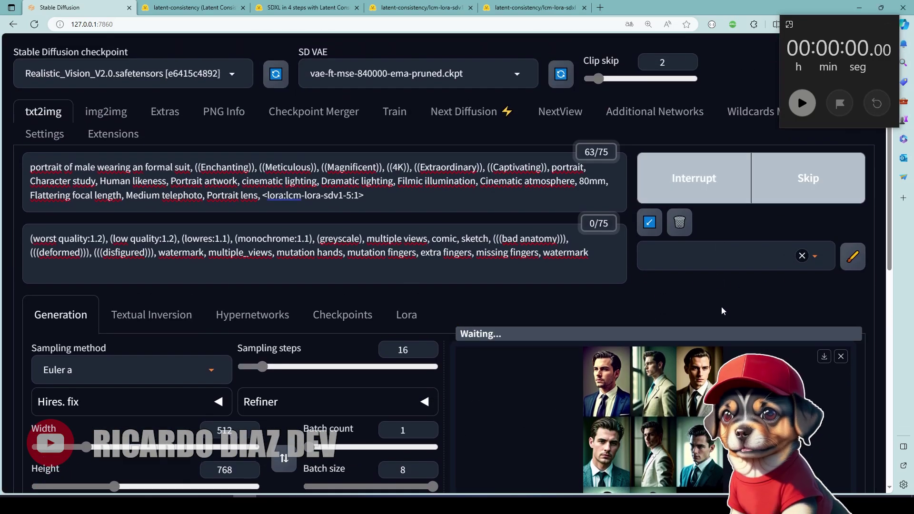
scroll(720, 306, "down", 4)
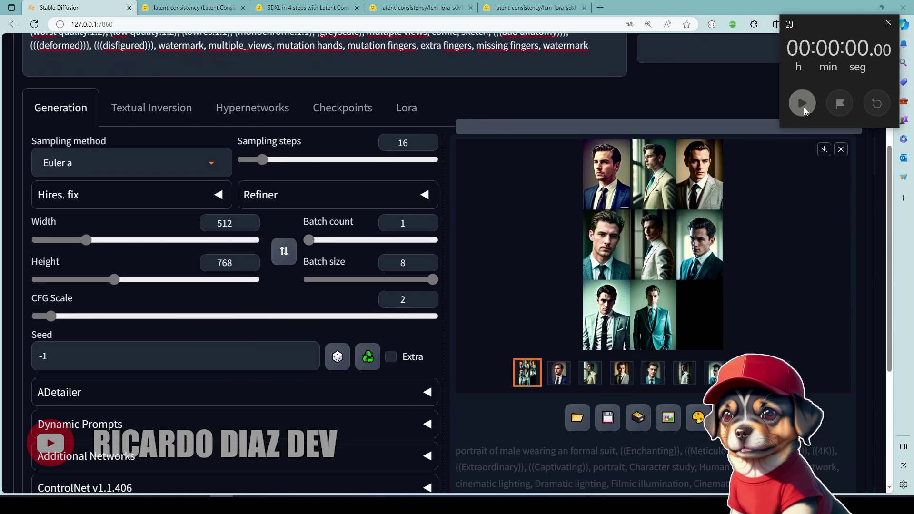
left_click(802, 103)
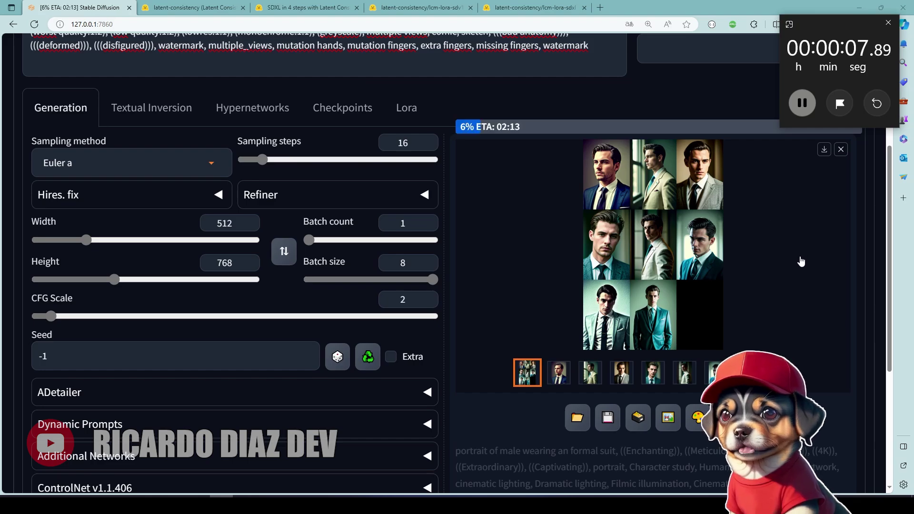
scroll(799, 264, "up", 1)
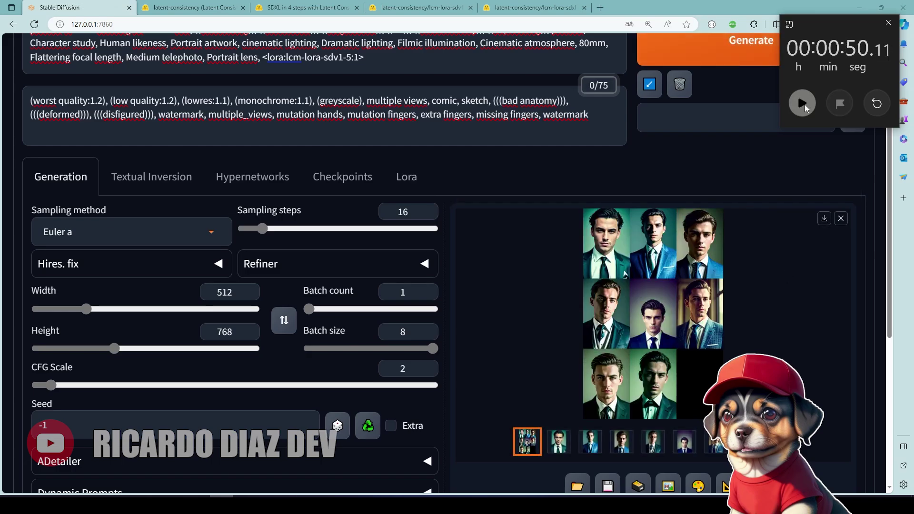
Examine each portrait of the second LoRA batch in full-size view and return to the generation page
left_click(668, 320)
left_click(870, 251)
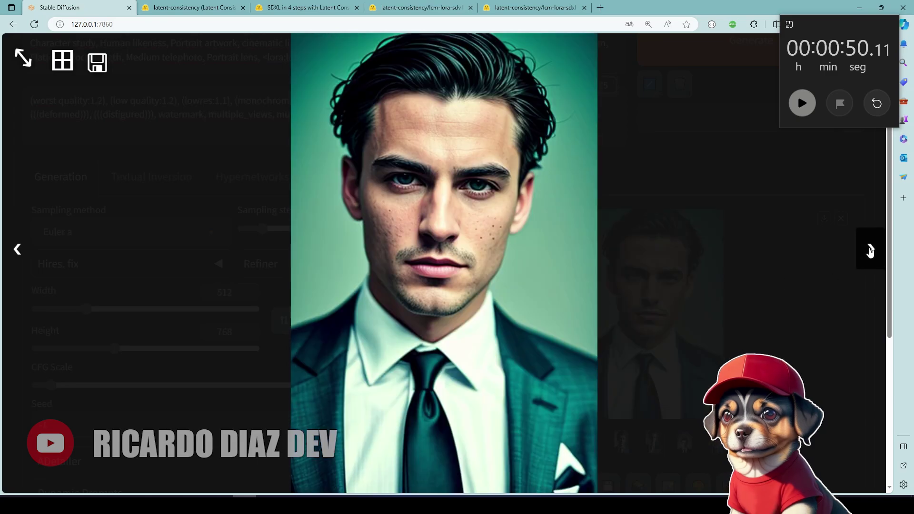
left_click(870, 252)
left_click(870, 251)
left_click(869, 252)
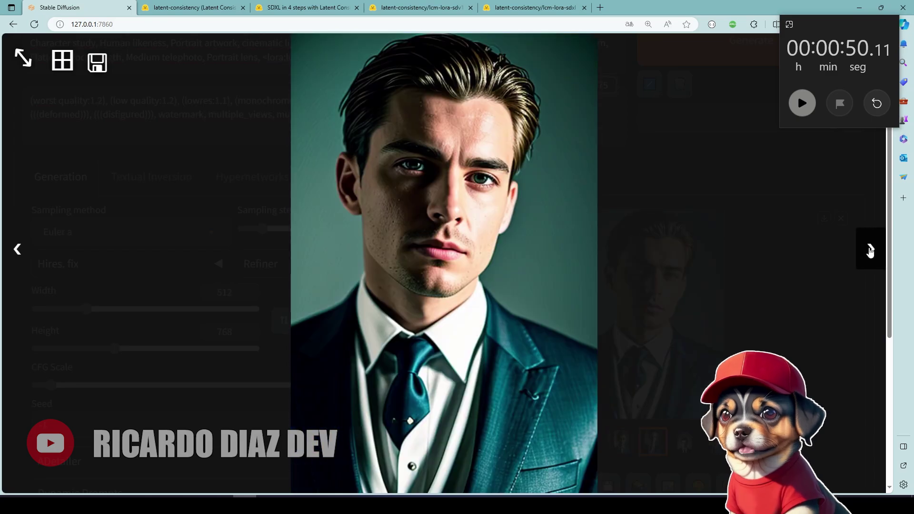
left_click(869, 251)
left_click(869, 251)
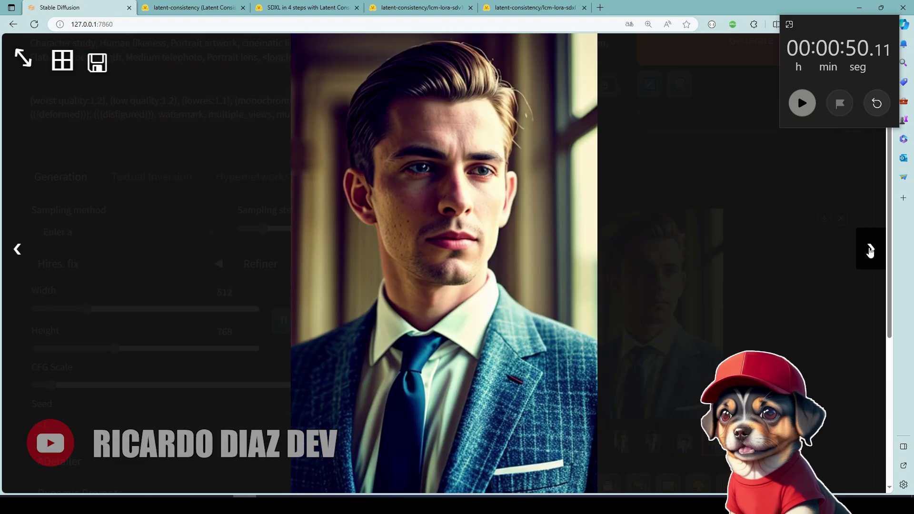
left_click(870, 251)
left_click(870, 251)
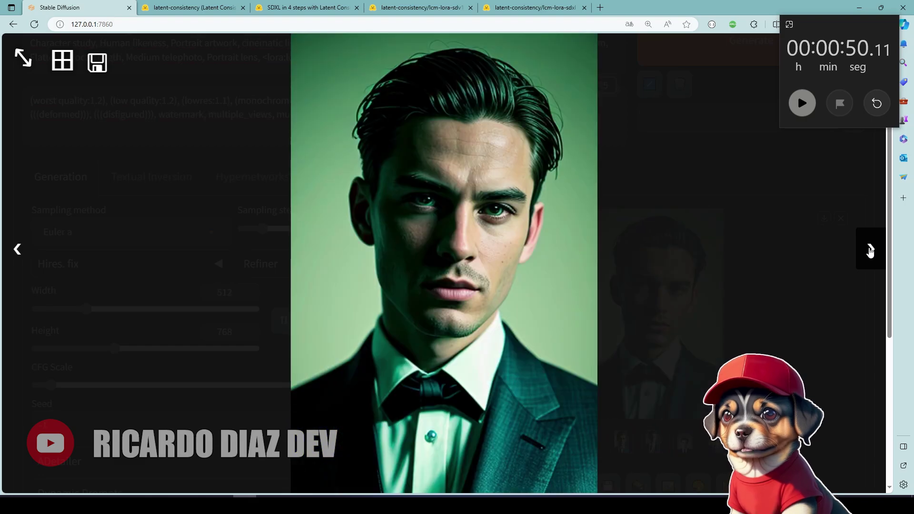
left_click(869, 252)
left_click(800, 304)
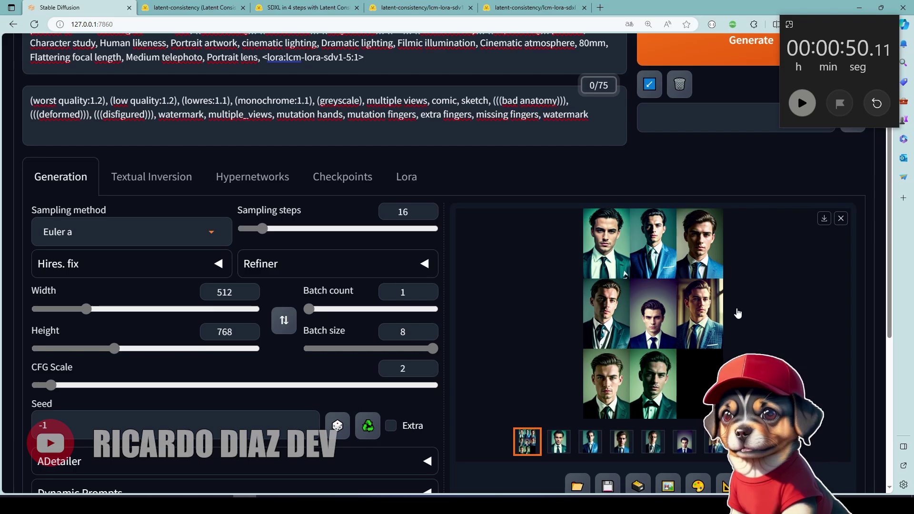
Review the generation settings and prompt again and view the first portrait of the second LoRA batch in full size
scroll(647, 318, "up", 3)
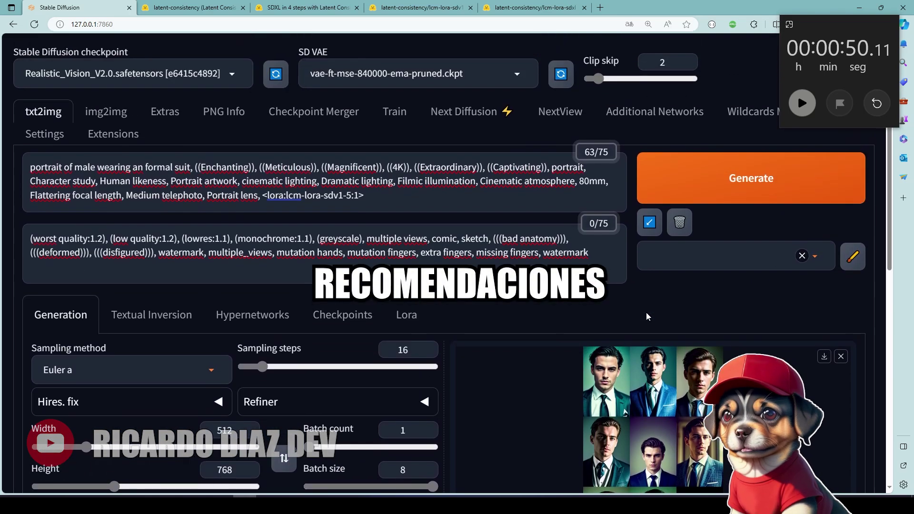
scroll(576, 304, "down", 3)
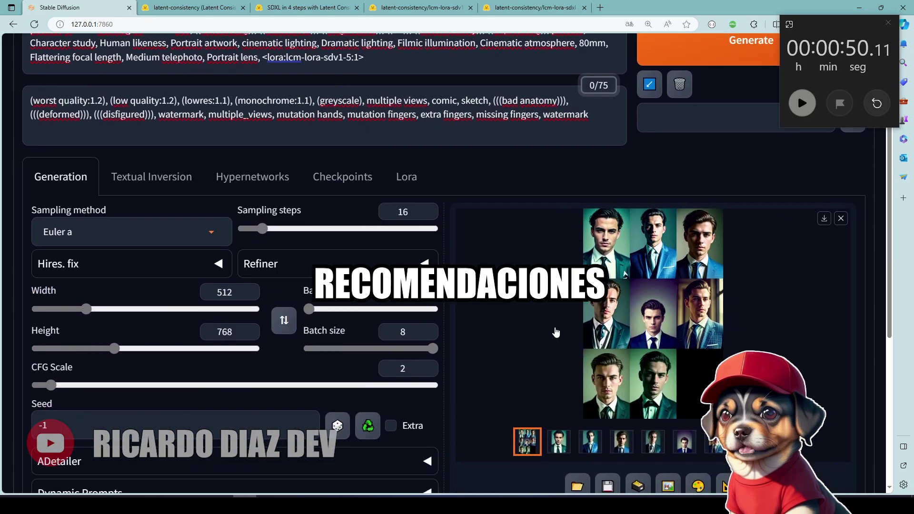
scroll(625, 274, "up", 3)
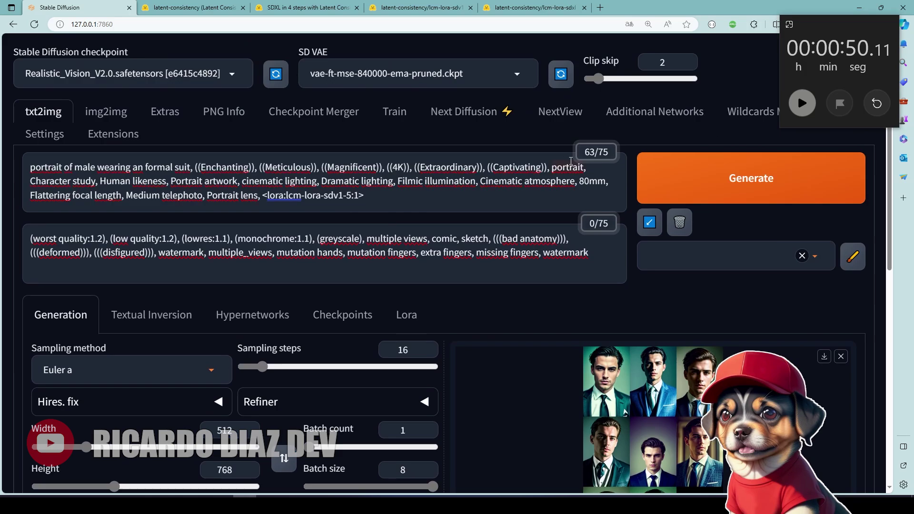
left_click(652, 395)
left_click(864, 250)
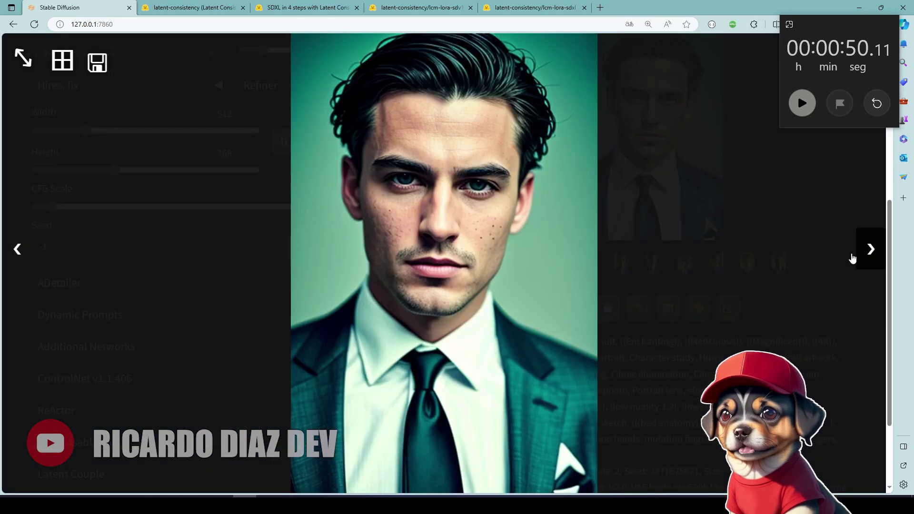
left_click(810, 348)
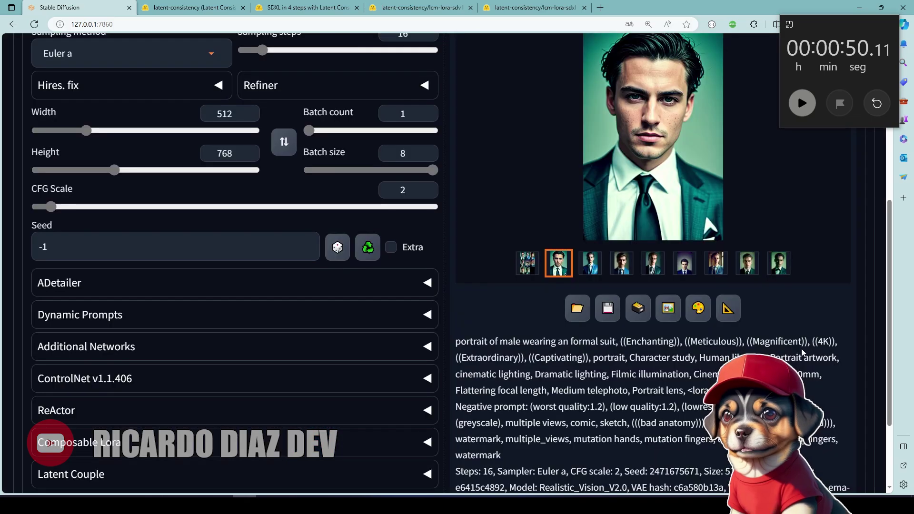
scroll(801, 348, "up", 6)
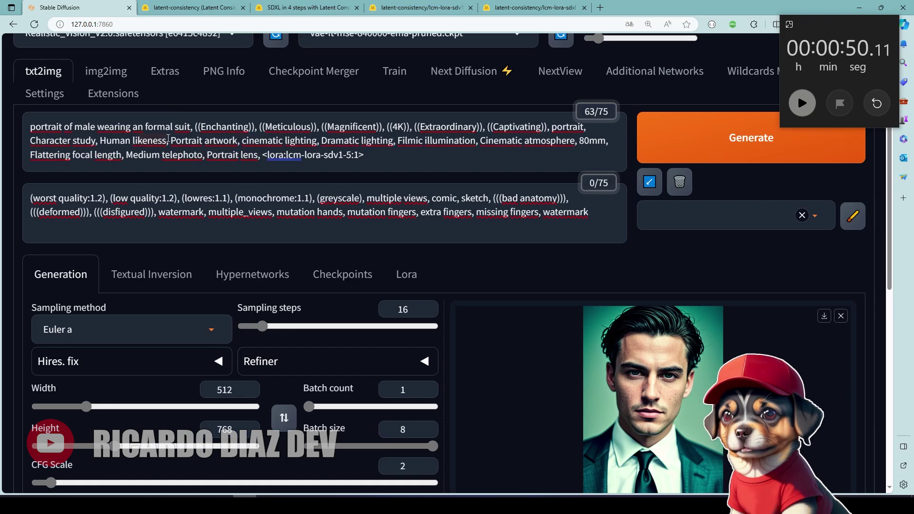
scroll(78, 133, "up", 1)
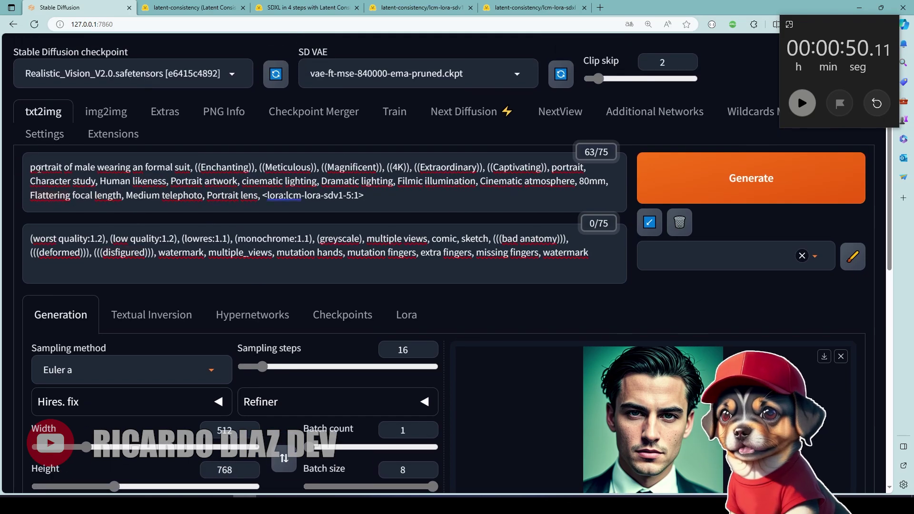
Open the image saving settings, toggle the option to always save all generated images on and off, and return to txt2img
left_click(48, 134)
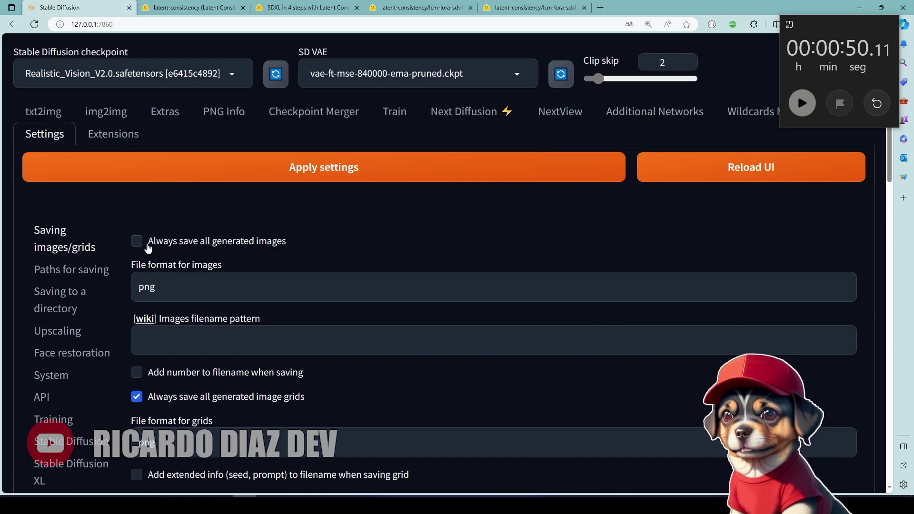
left_click(197, 247)
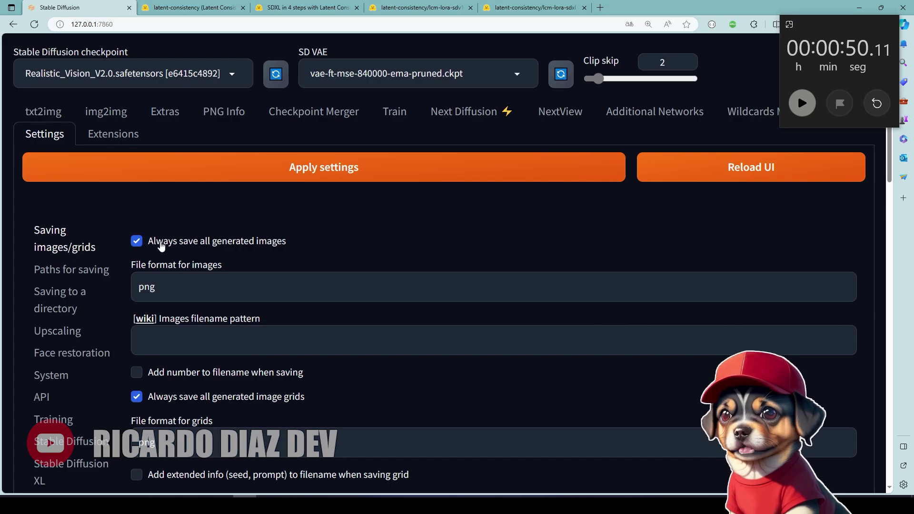
left_click(215, 245)
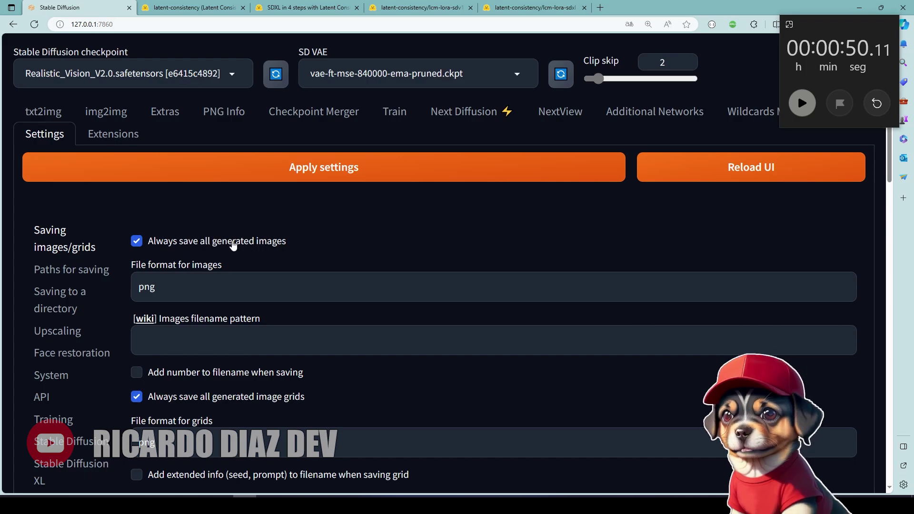
left_click(205, 242)
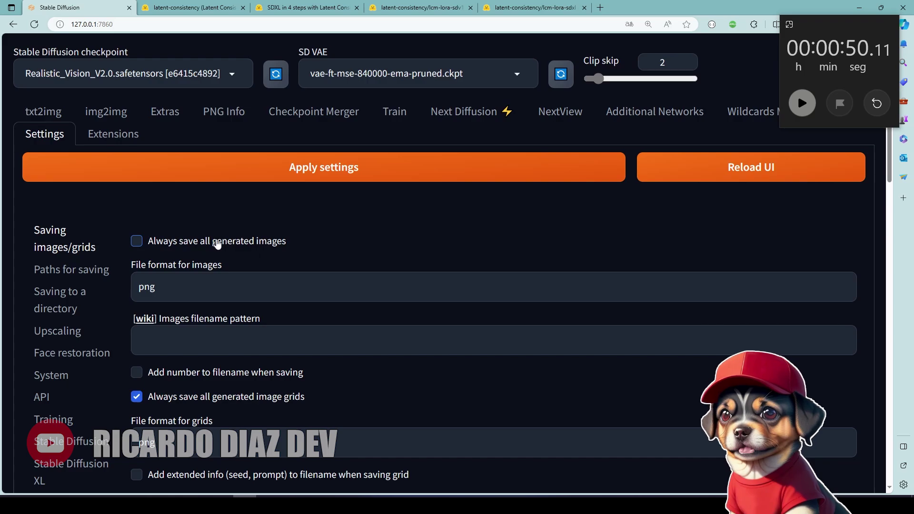
left_click(43, 111)
Browse the second LoRA batch's portraits, select the sixth one and save it as a PNG
scroll(731, 324, "down", 5)
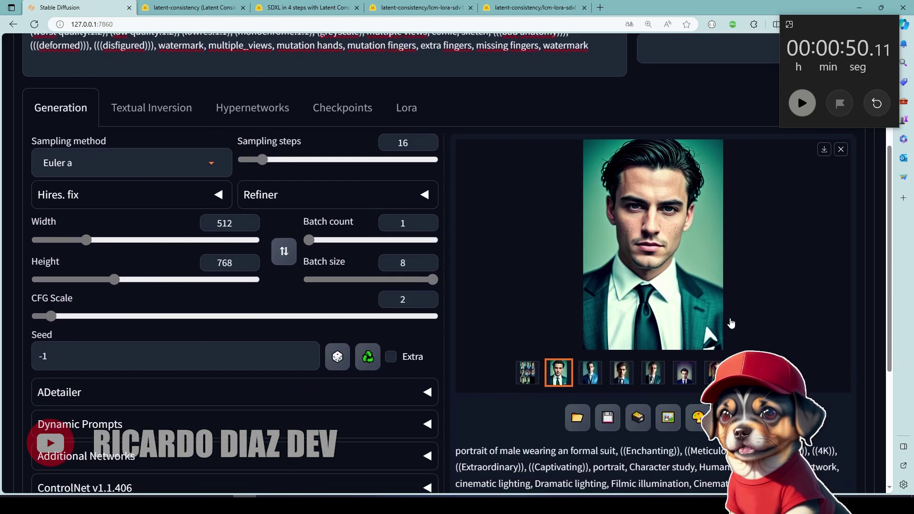
left_click(590, 373)
left_click(621, 373)
left_click(652, 373)
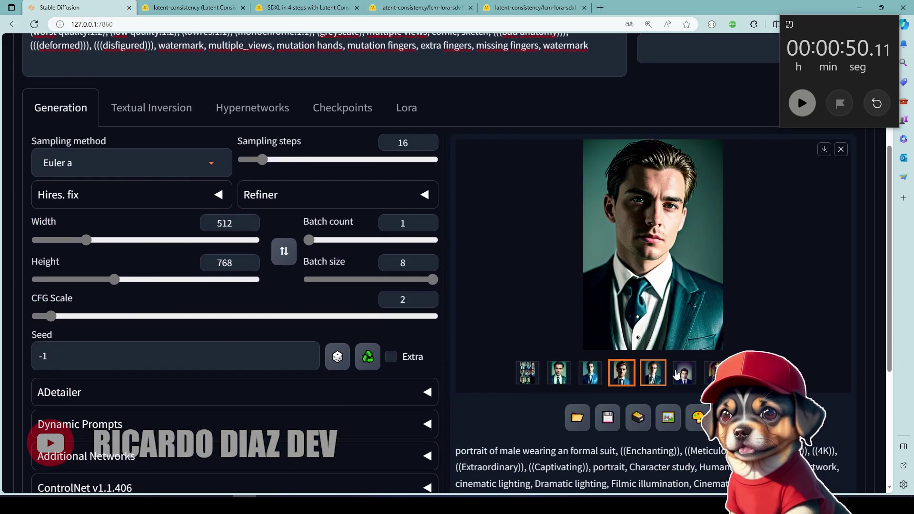
left_click(684, 373)
left_click(715, 373)
scroll(518, 332, "down", 3)
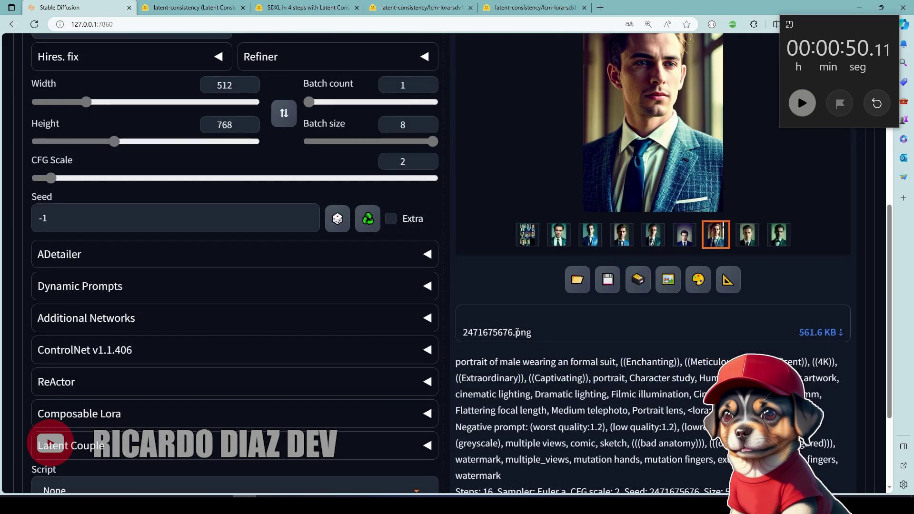
scroll(518, 332, "up", 4)
scroll(524, 333, "down", 3)
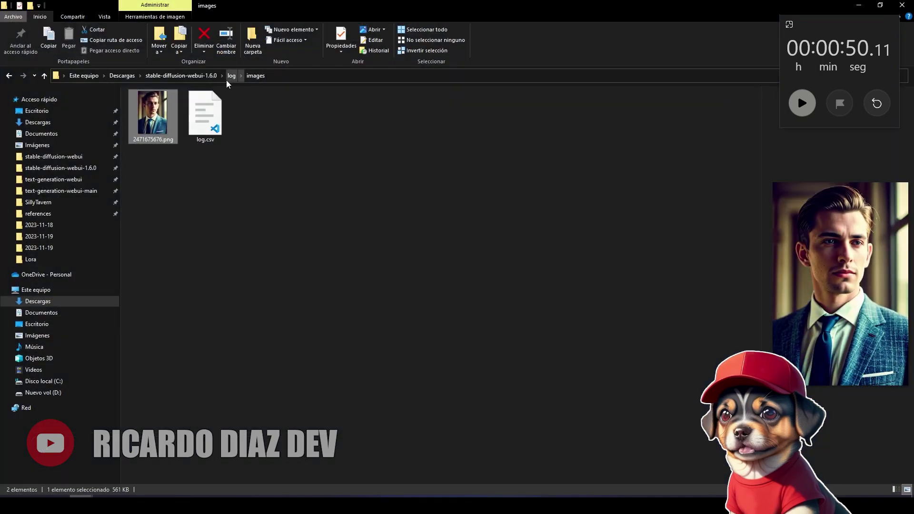
Check the saved 2471675676.png in the log/images folder, viewing it enlarged, and return to the generation page
left_click(185, 76)
scroll(190, 421, "down", 3)
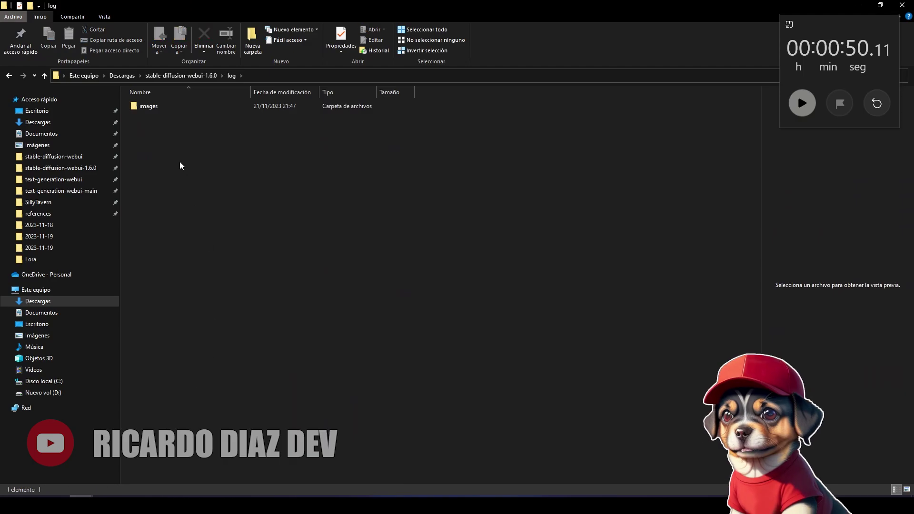
double_click(180, 107)
left_click(163, 121)
double_click(163, 120)
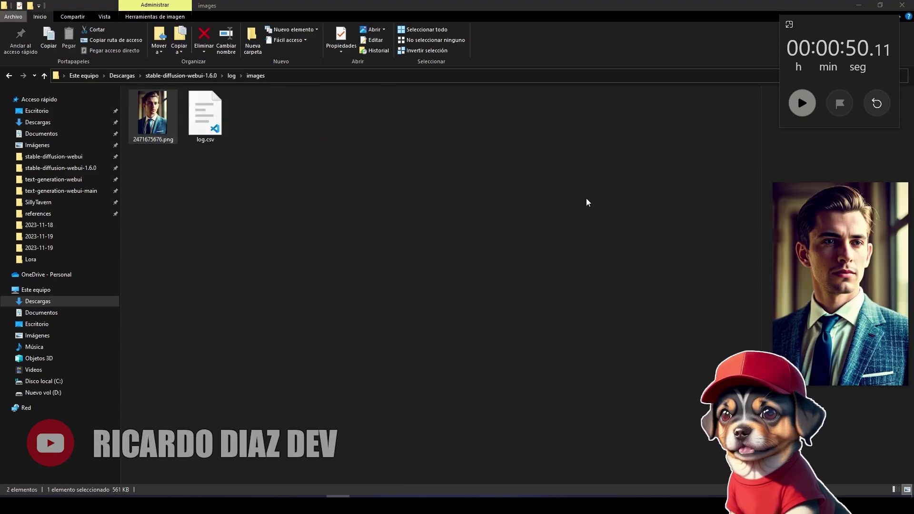
left_click_drag(598, 201, 347, 101)
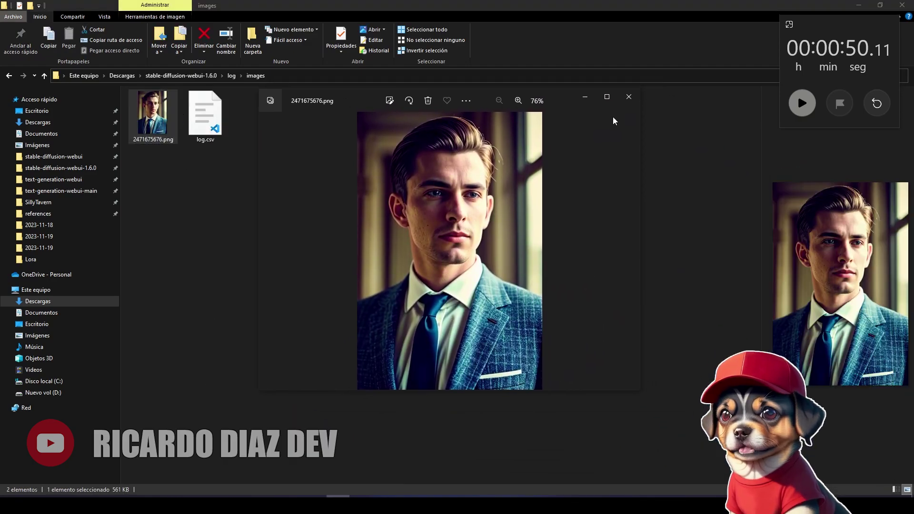
left_click(627, 98)
left_click(665, 169)
left_click(858, 5)
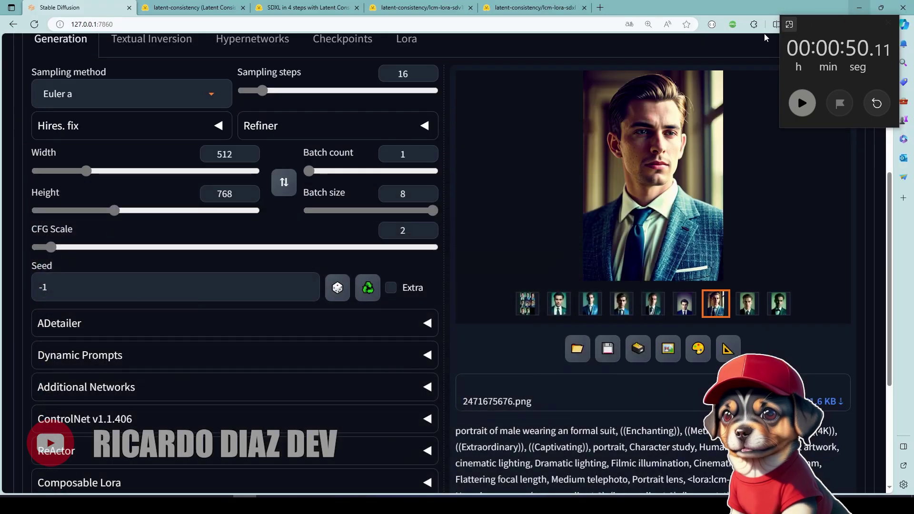
Review the generation settings, the sixth portrait and its generation details, down to the list of extensions
scroll(524, 333, "up", 4)
scroll(524, 333, "down", 3)
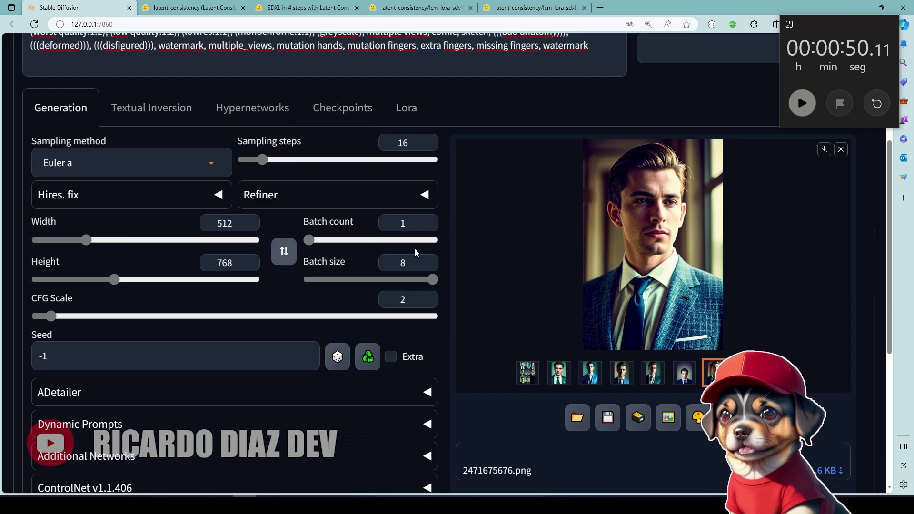
left_click(527, 372)
left_click(714, 374)
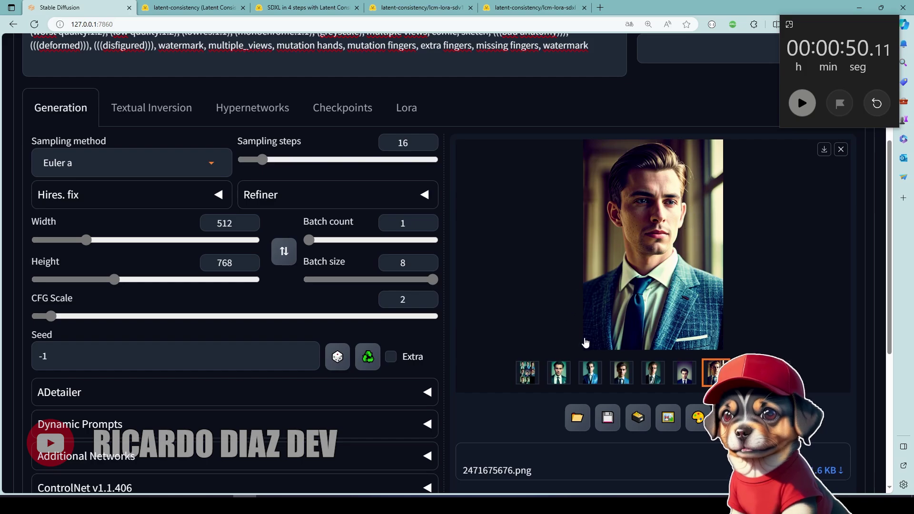
scroll(600, 333, "down", 4)
scroll(586, 343, "up", 3)
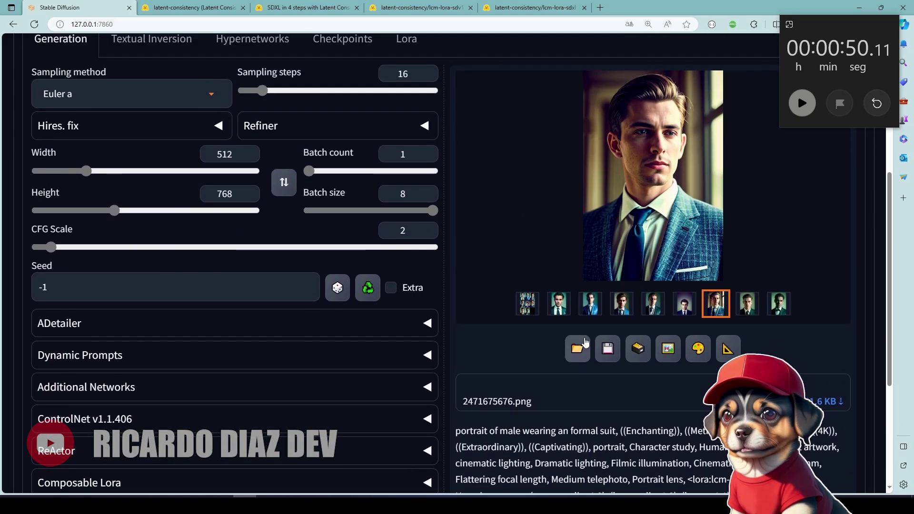
scroll(586, 342, "down", 3)
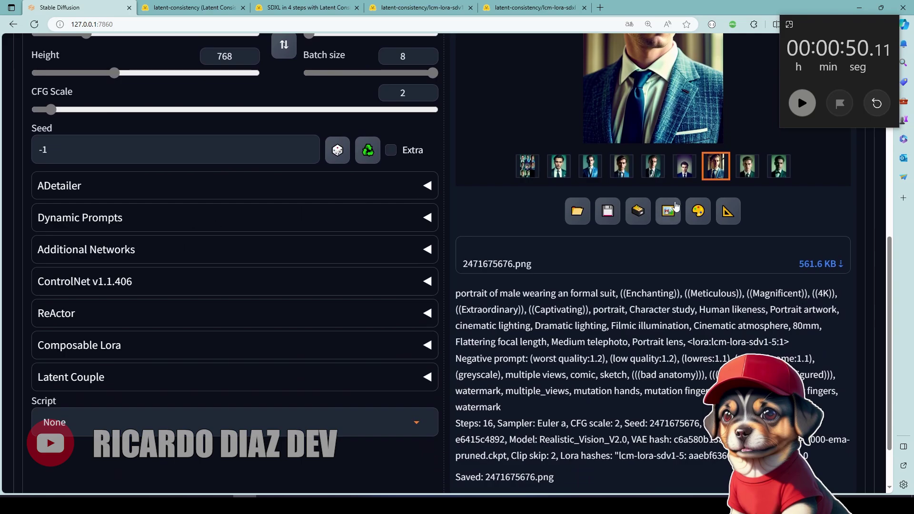
scroll(676, 206, "up", 1)
scroll(168, 308, "down", 2)
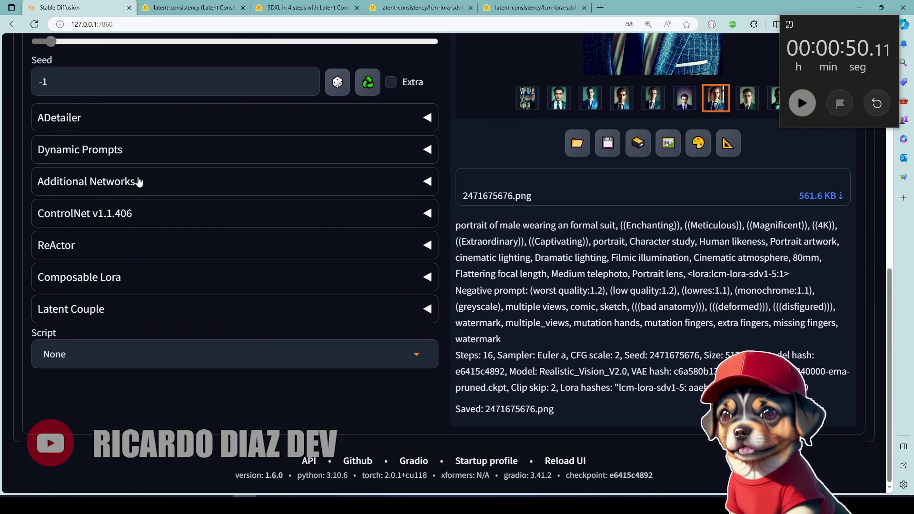
Expand ControlNet and enable Unit 0 with Pixel Perfect on and Allow Preview off
left_click(159, 218)
scroll(327, 343, "down", 3)
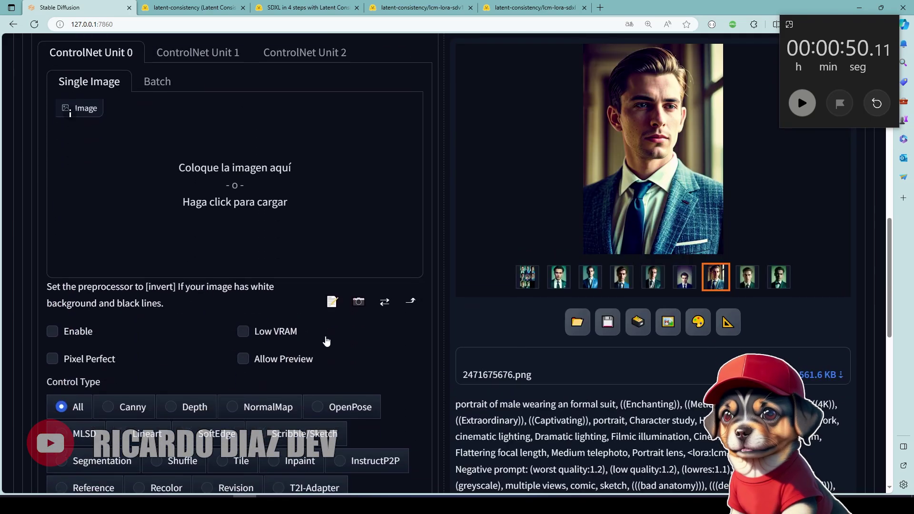
left_click(52, 310)
left_click(79, 339)
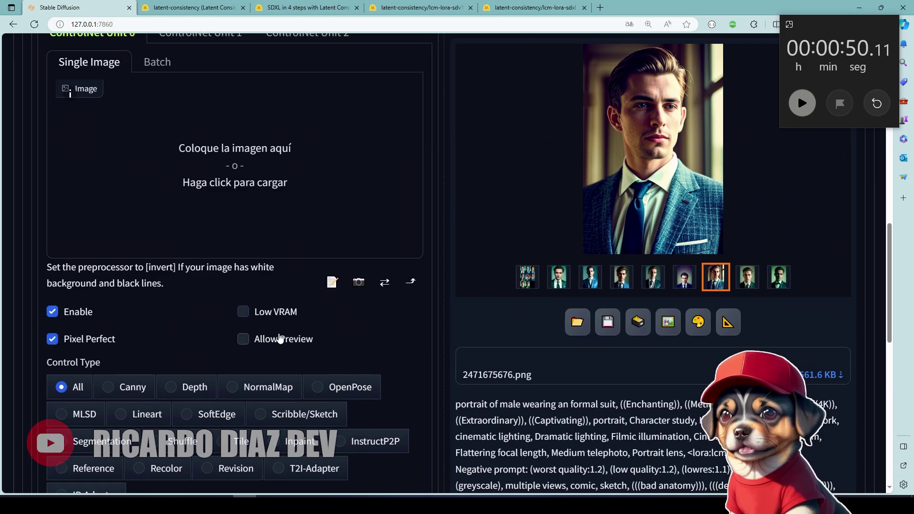
left_click(279, 339)
left_click(277, 346)
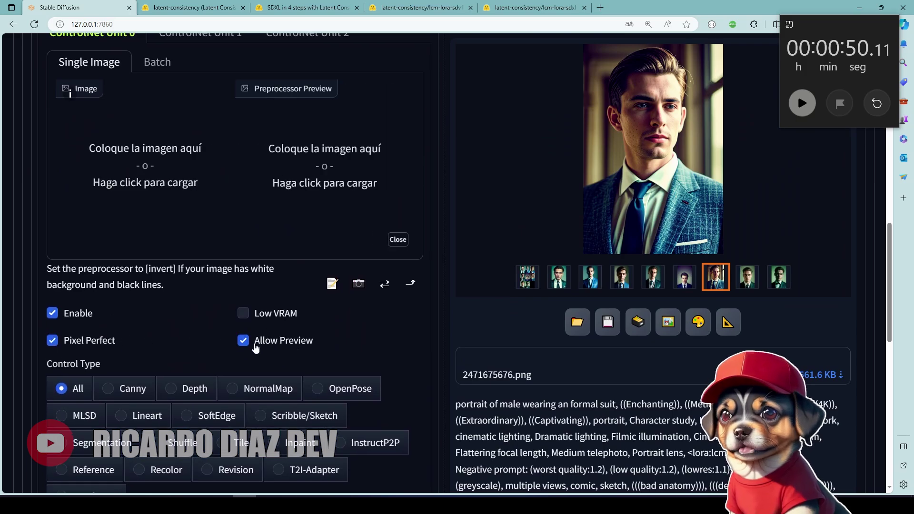
Load 2471675676.png from the log/images folder into ControlNet Unit 0 and set its control type to Reference
scroll(230, 364, "up", 2)
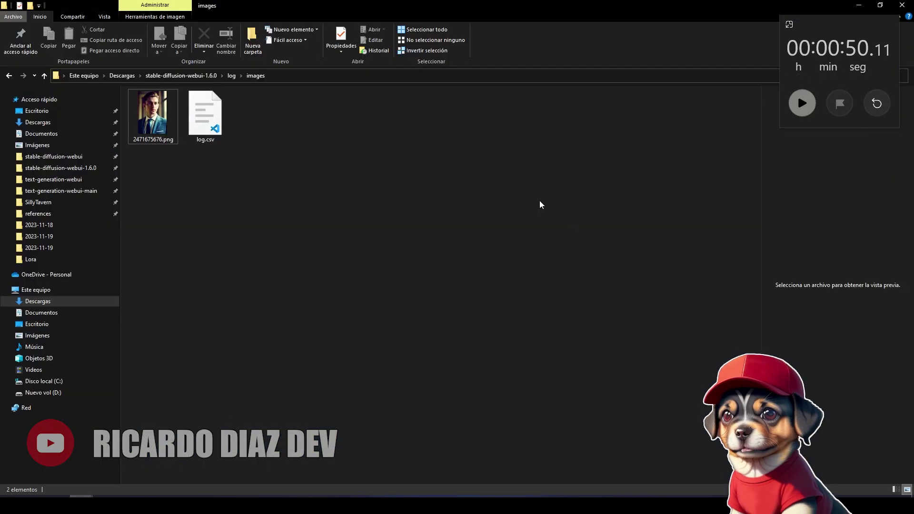
left_click_drag(457, 5, 442, 110)
key("alt+Tab")
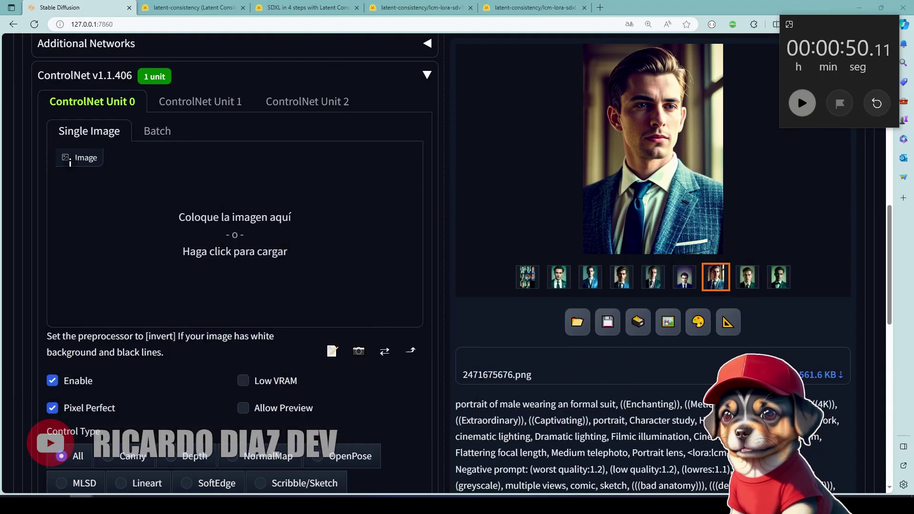
mouse_move(301, 226)
left_mouse_down()
mouse_move(326, 218)
mouse_move(305, 240)
left_mouse_up()
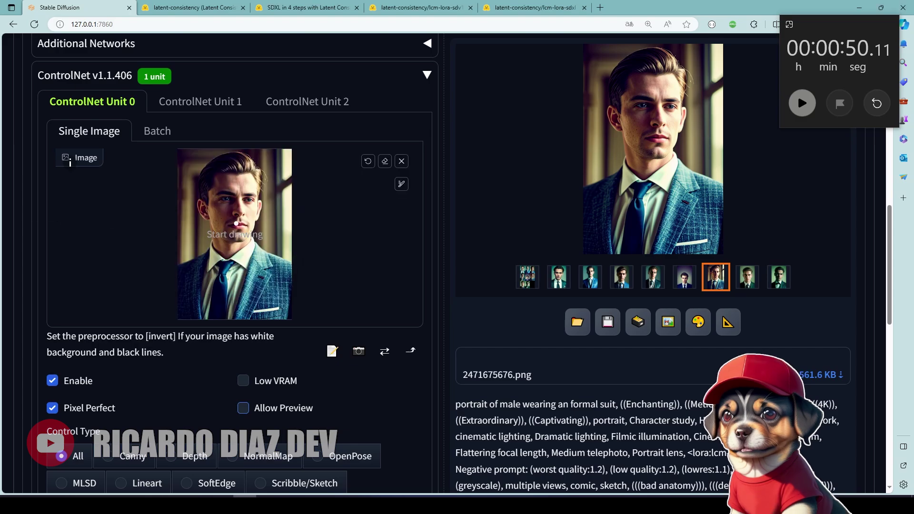
scroll(177, 283, "down", 4)
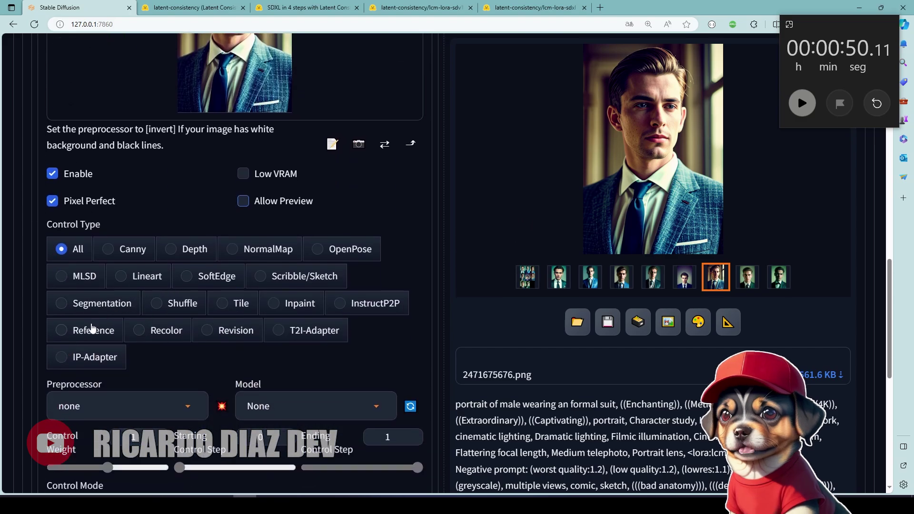
left_click(92, 329)
scroll(159, 115, "up", 3)
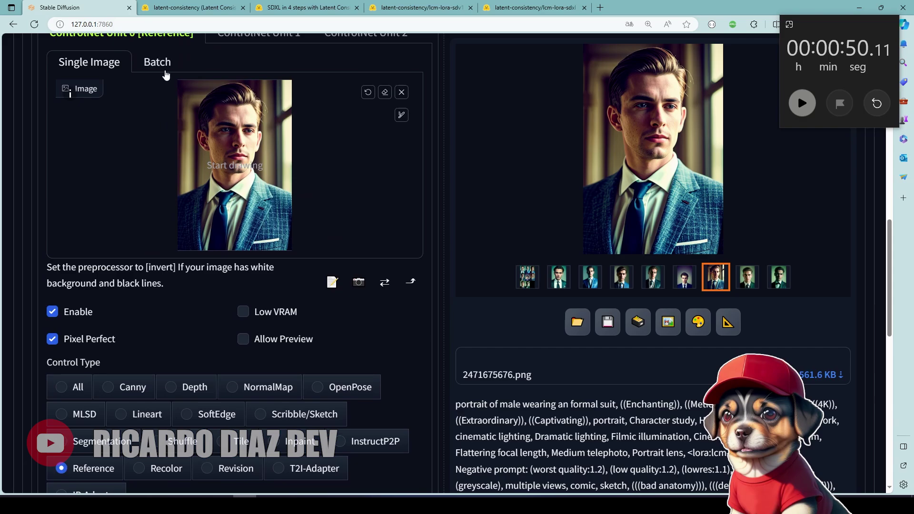
Load the same saved portrait into ControlNet Unit 1 and enable the unit with Pixel Perfect
scroll(262, 213, "up", 5)
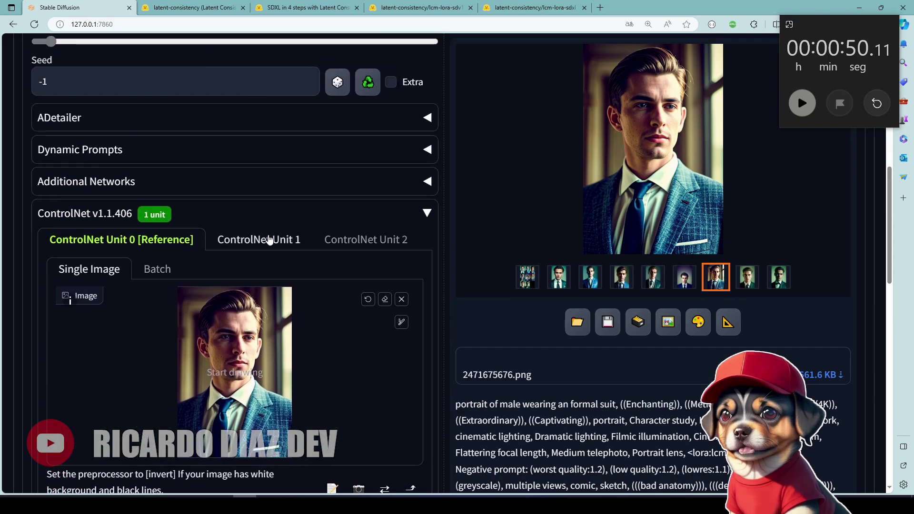
left_click(270, 241)
scroll(264, 257, "down", 2)
left_click_drag(70, 231, 138, 257)
scroll(42, 266, "down", 5)
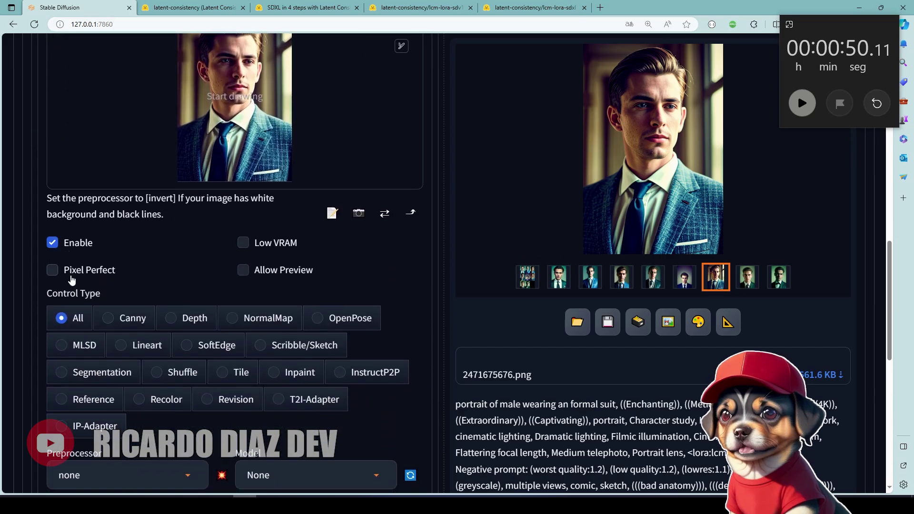
left_click(72, 276)
Set ControlNet Unit 1 to Depth with the depth_midas preprocessor, allow preview and generate the depth map preview
left_click(191, 318)
scroll(358, 361, "down", 4)
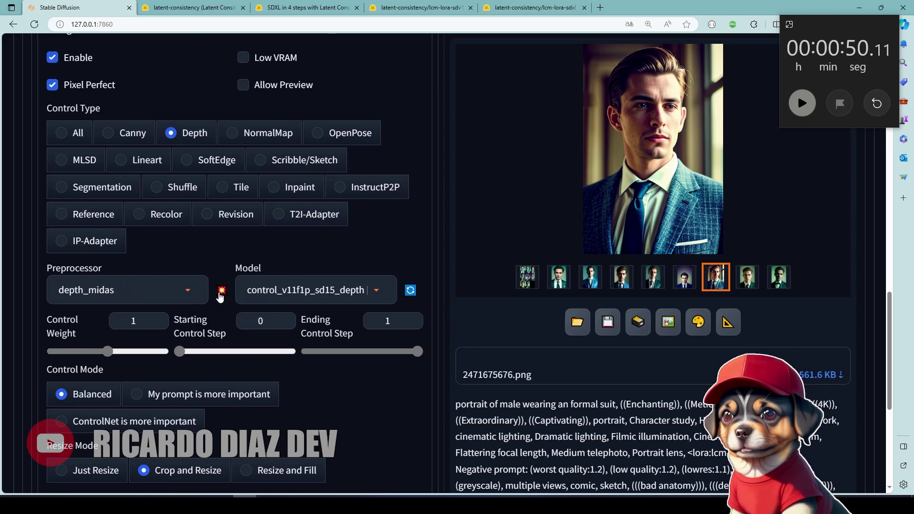
left_click(243, 84)
scroll(427, 333, "up", 3)
scroll(427, 333, "up", 3)
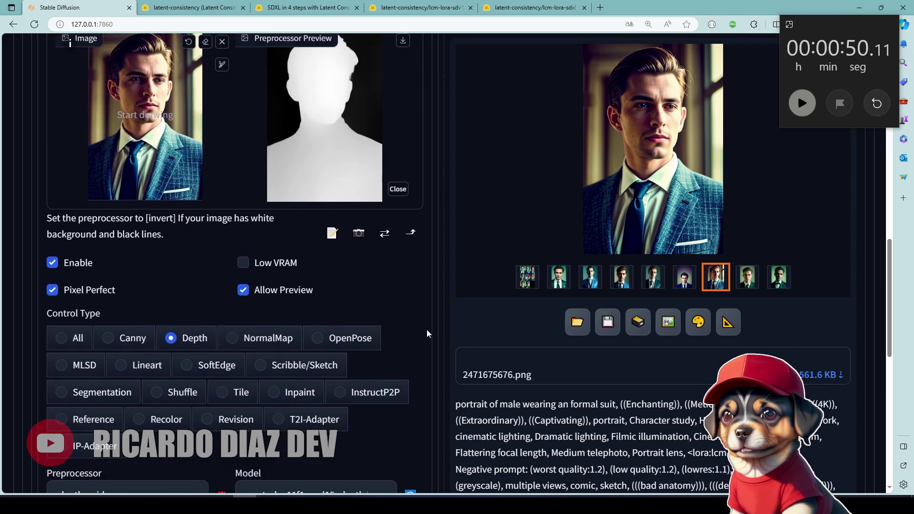
scroll(427, 333, "up", 3)
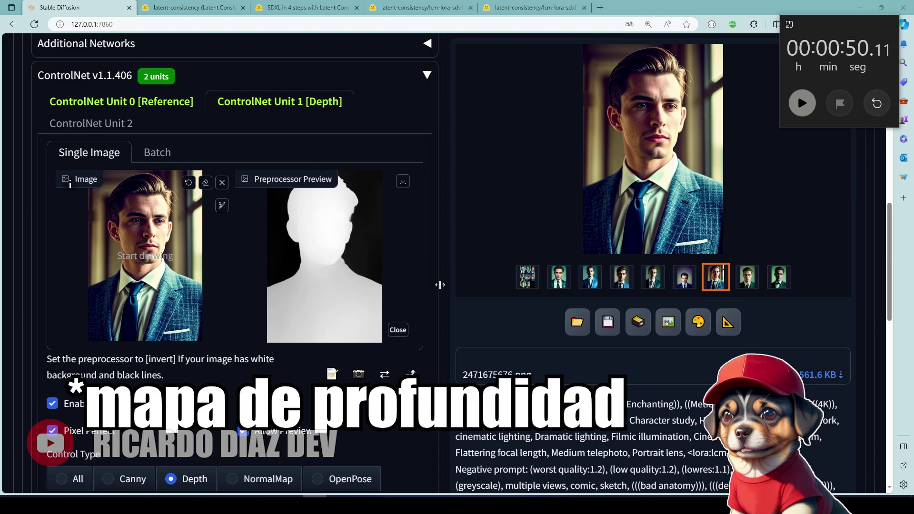
Examine the two ControlNet units, the depth map preview and the surrounding generation settings
scroll(437, 288, "up", 3)
scroll(432, 293, "down", 3)
scroll(431, 292, "down", 3)
scroll(431, 322, "up", 4)
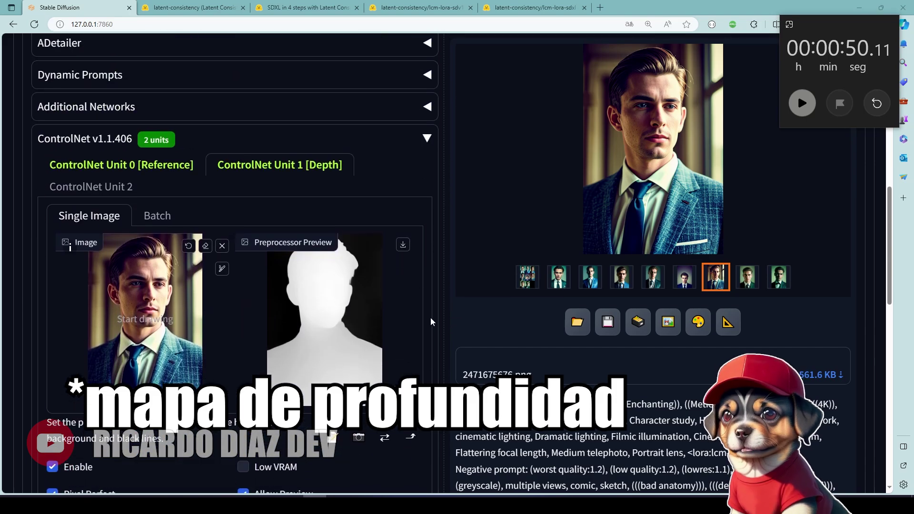
scroll(432, 322, "up", 4)
scroll(430, 366, "down", 3)
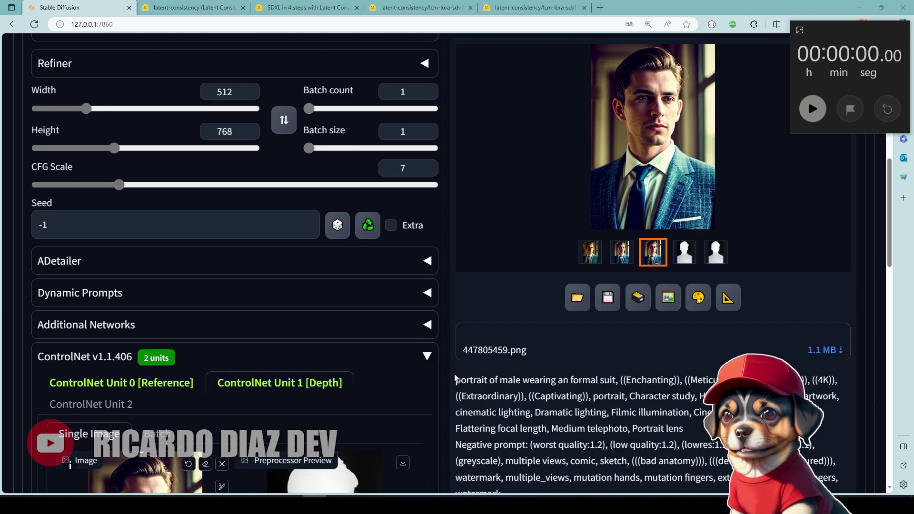
Review the prompts, the available sampling methods and the sampling steps of the txt2img setup
scroll(455, 378, "up", 6)
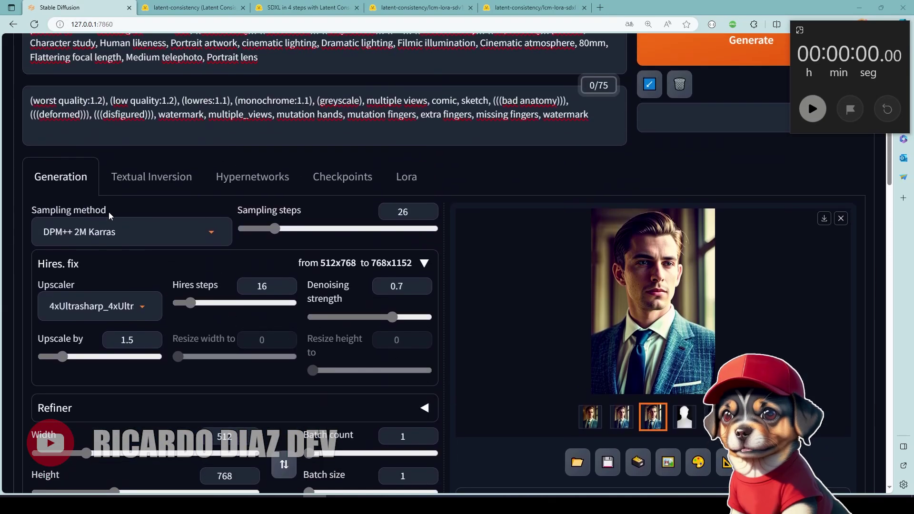
scroll(187, 251, "up", 3)
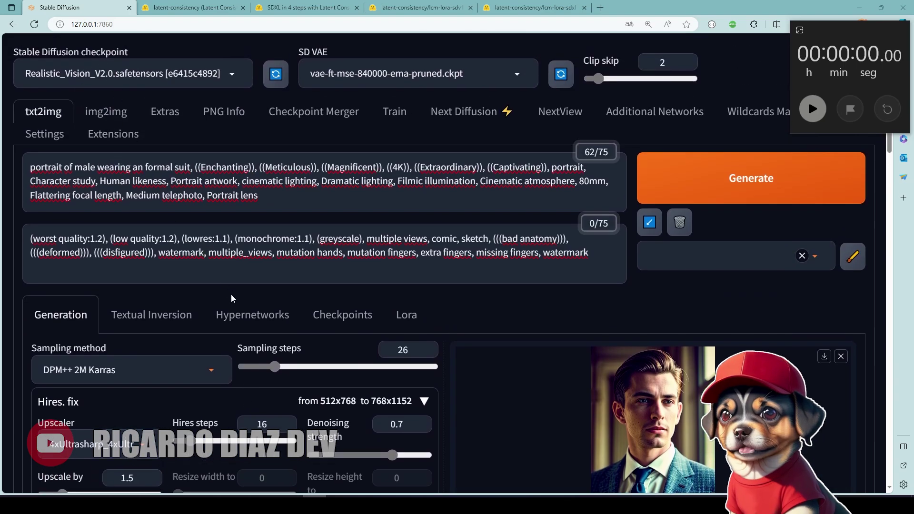
scroll(230, 294, "down", 3)
left_click(204, 231)
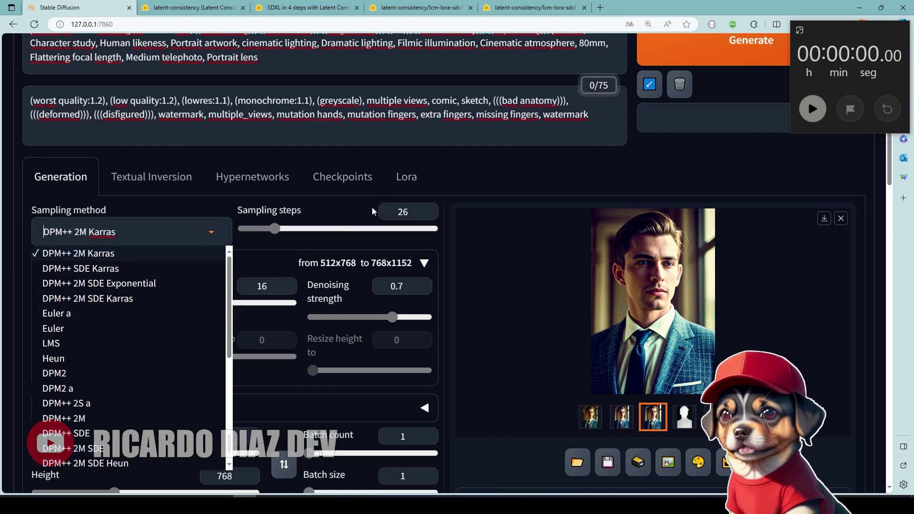
left_click(388, 208)
double_click(408, 215)
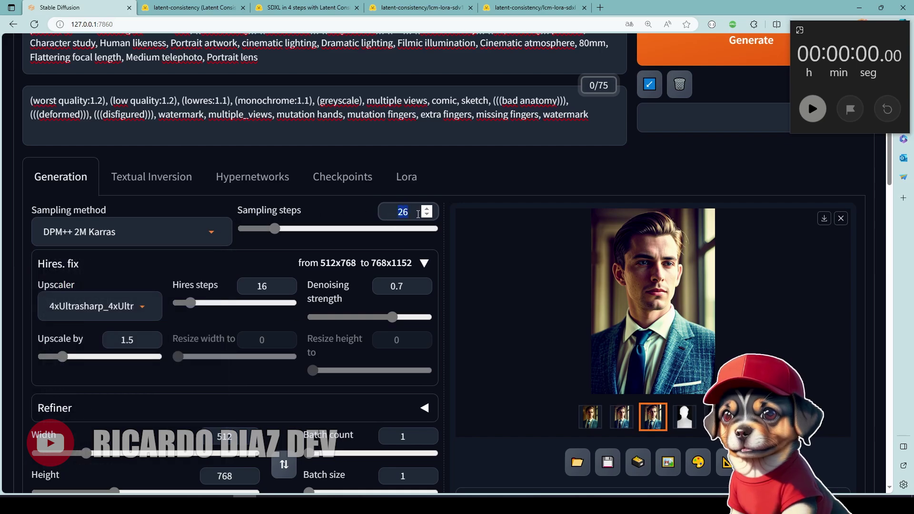
left_click(395, 210)
double_click(412, 215)
Review the Hires. fix upscaler list, hires steps, denoising strength and upscale factor
left_click(116, 263)
left_click(65, 267)
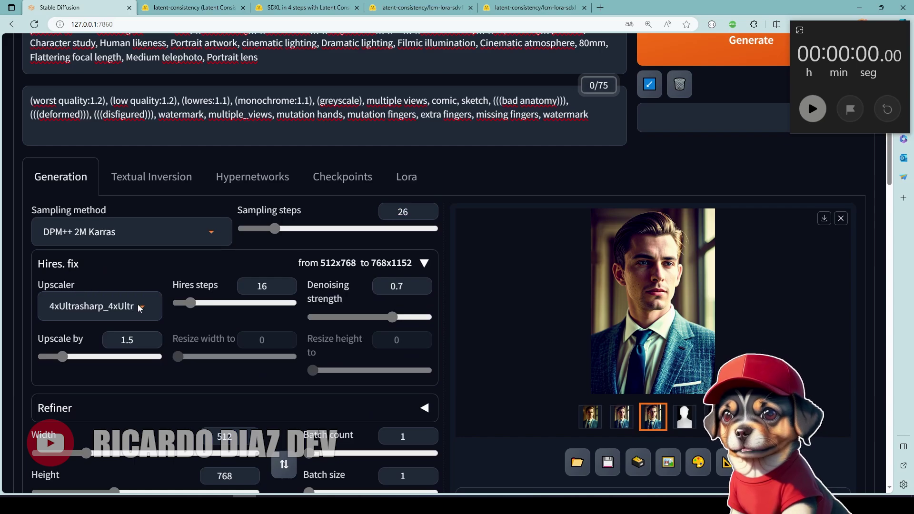
double_click(289, 290)
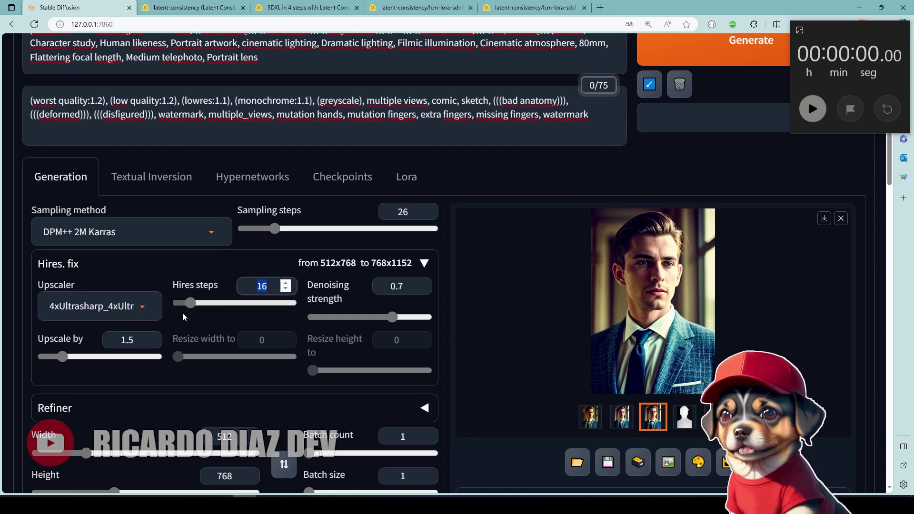
left_click(145, 303)
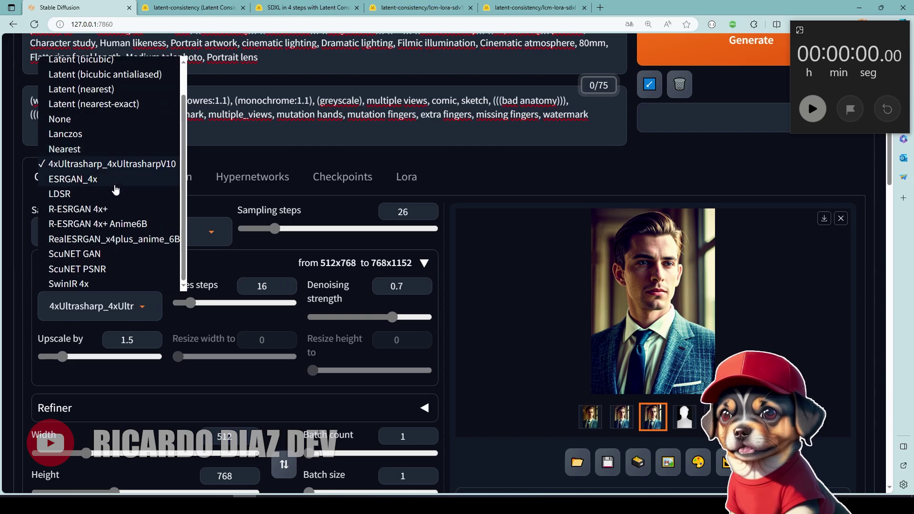
left_click(226, 265)
left_click(204, 266)
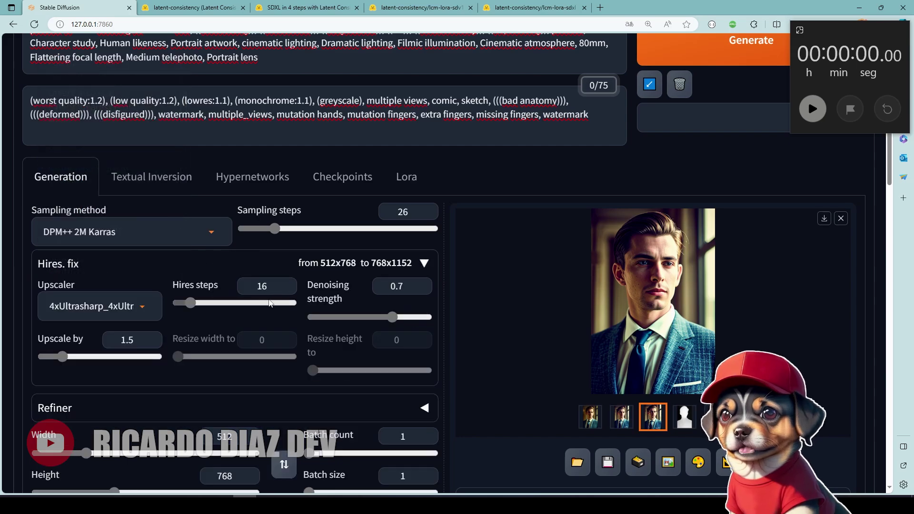
double_click(399, 286)
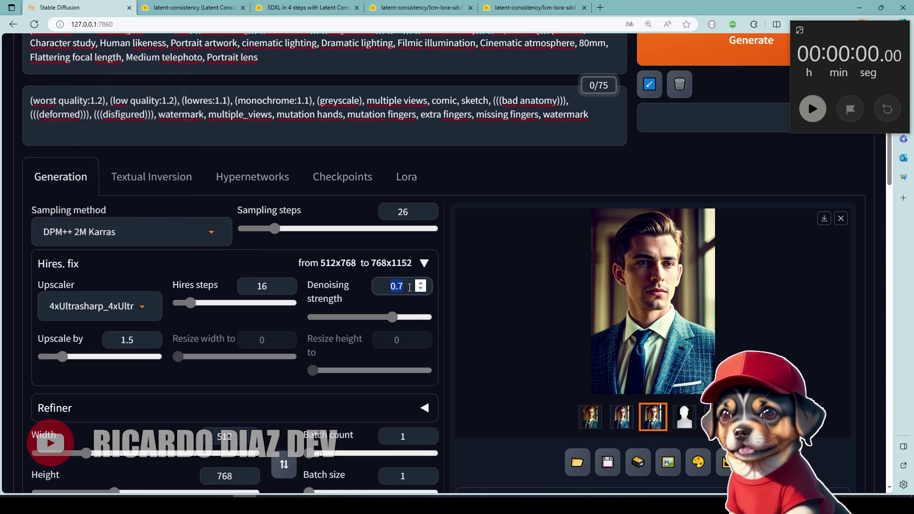
double_click(134, 339)
Review the CFG Scale, the seed and the two ControlNet units before generating
scroll(398, 348, "down", 4)
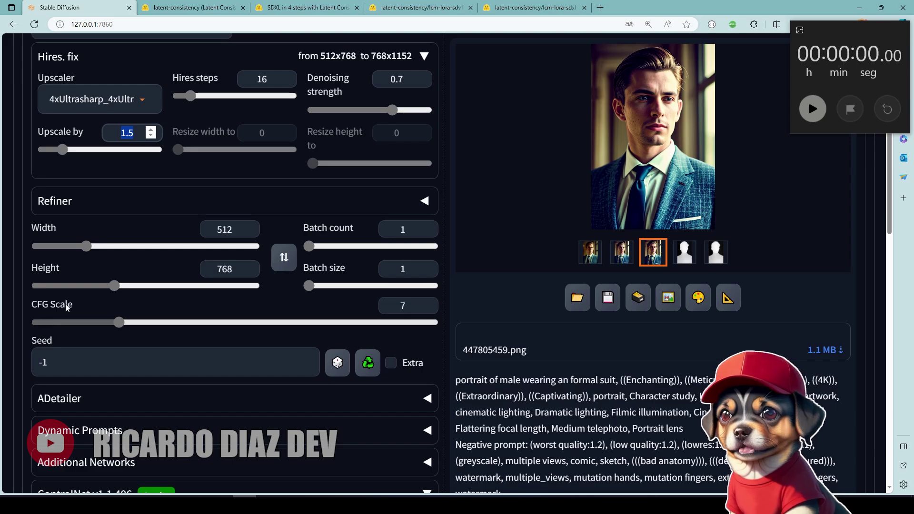
double_click(402, 305)
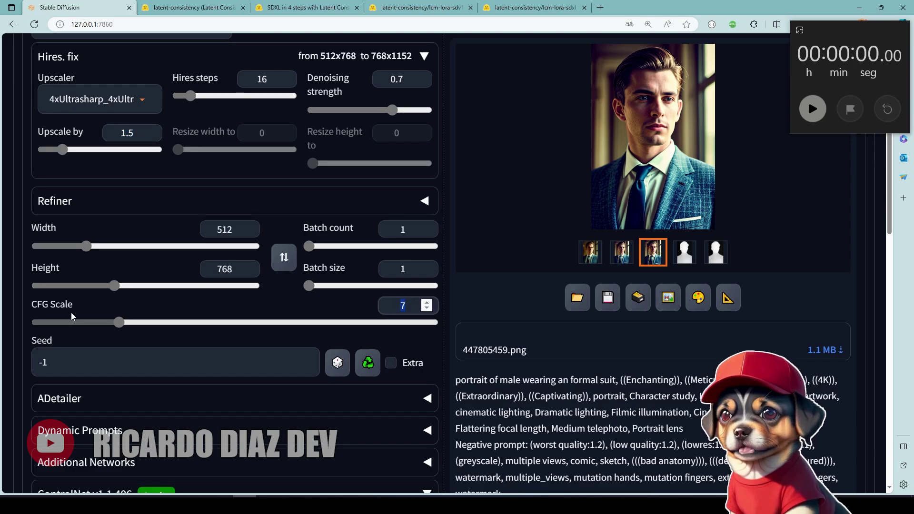
left_click(417, 305)
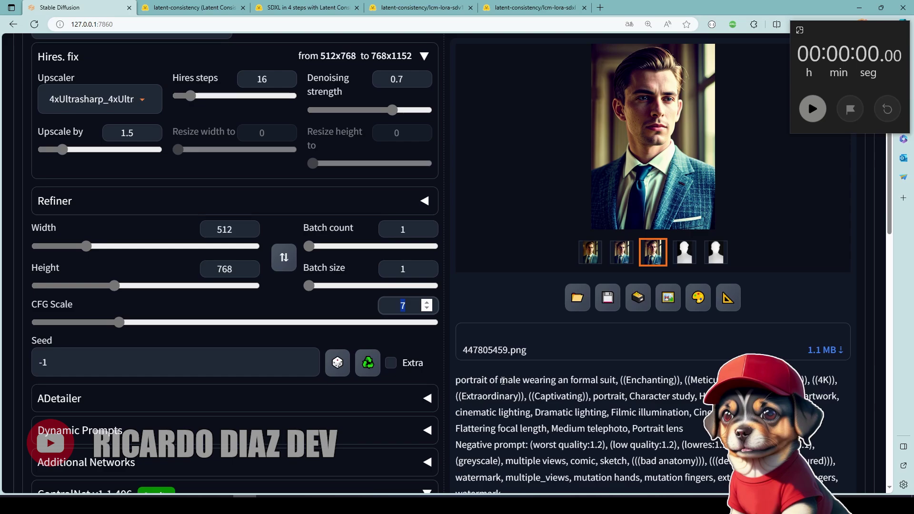
left_click(188, 351)
scroll(517, 375, "down", 14)
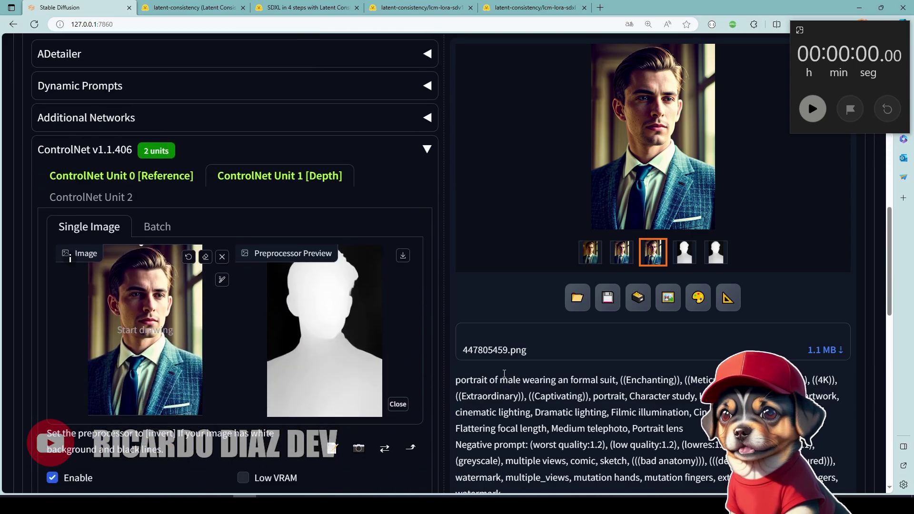
scroll(499, 375, "up", 20)
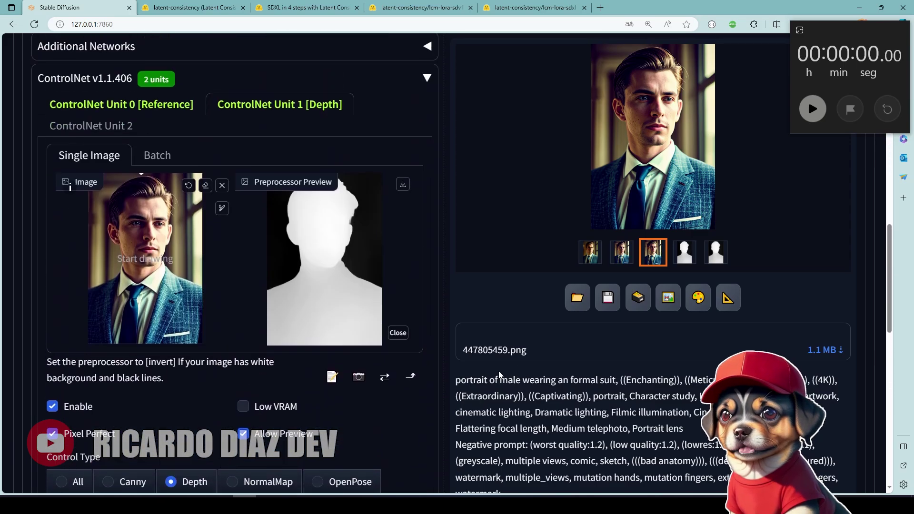
scroll(529, 358, "up", 2)
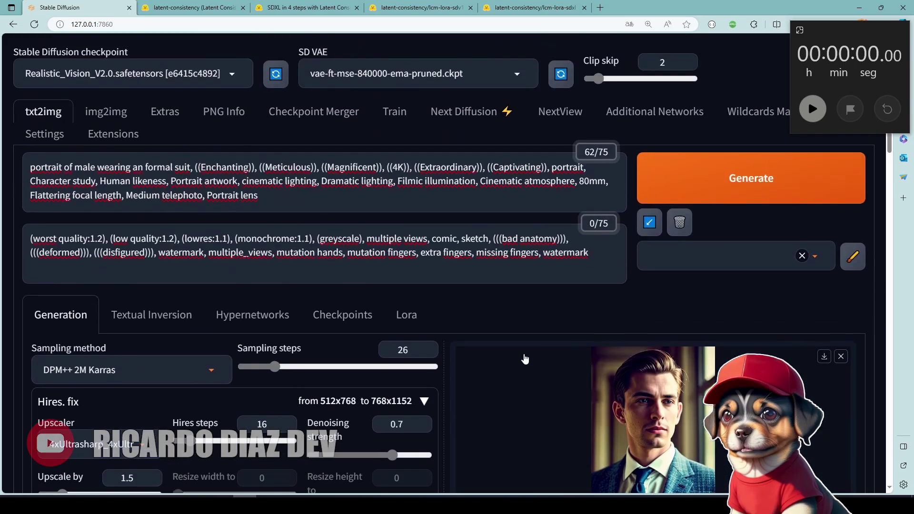
Generate the portrait with both ControlNet units and Hires. fix, and view the first result at full size
left_click(692, 174)
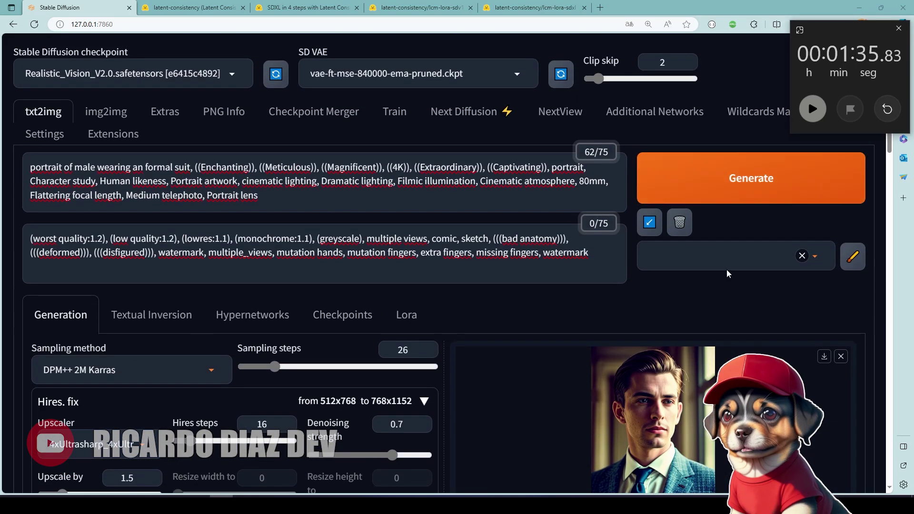
scroll(729, 279, "down", 6)
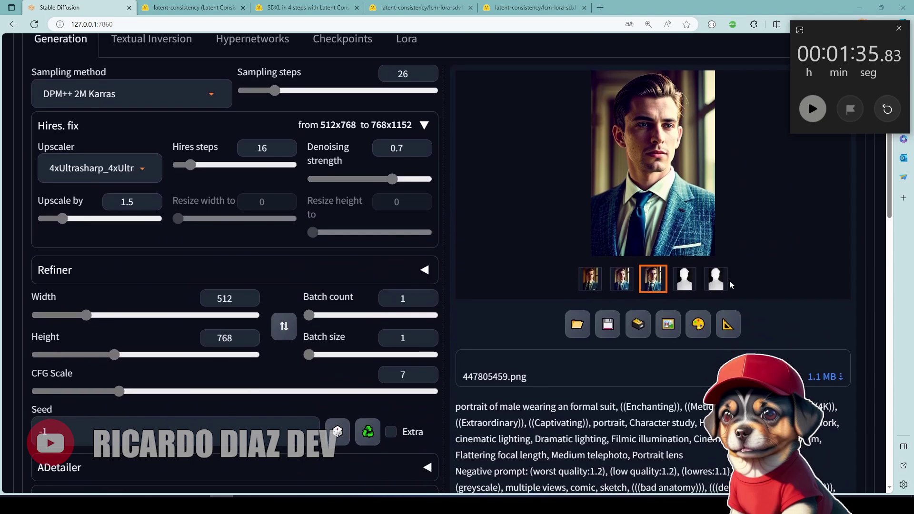
left_click(590, 281)
scroll(724, 300, "up", 2)
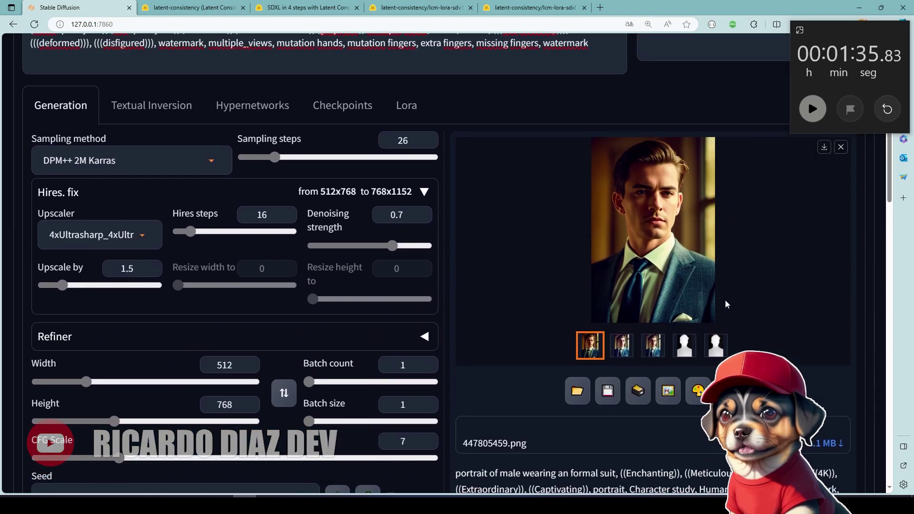
left_click(684, 254)
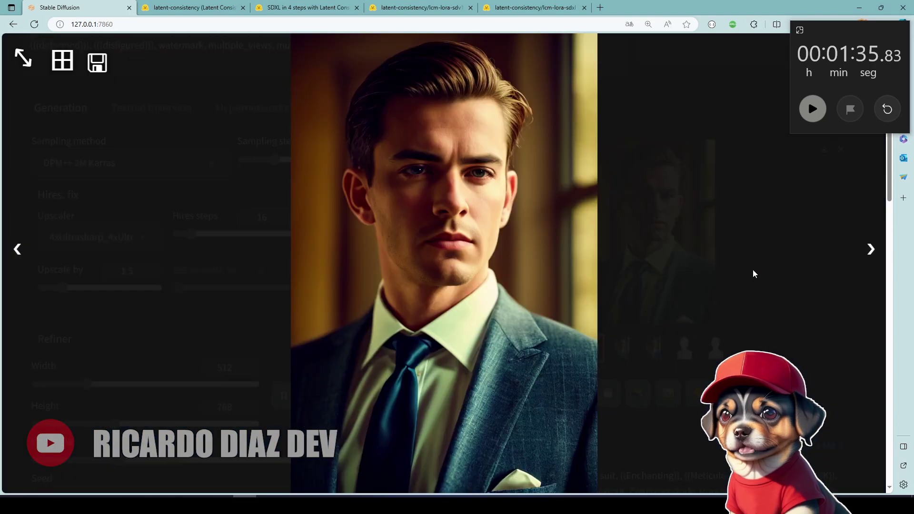
left_click(731, 295)
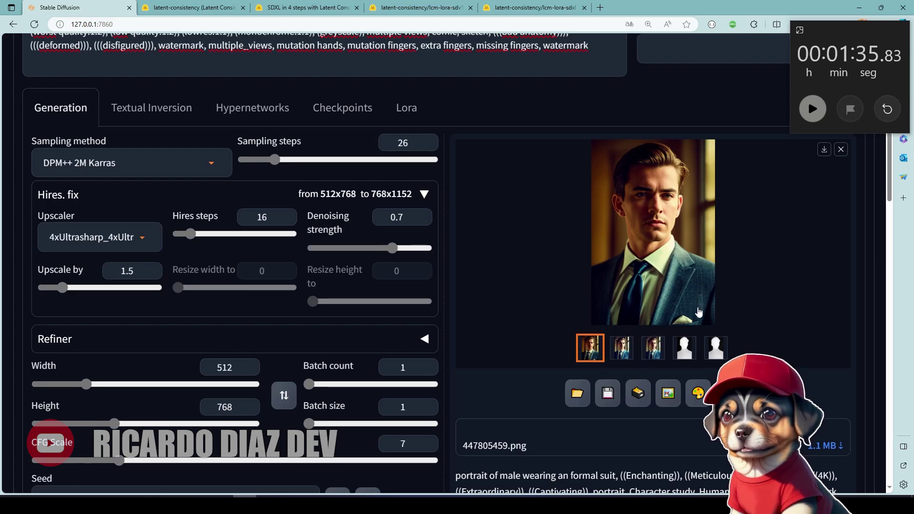
Look at the image-saving options in Settings and return to the generated portrait in txt2img
scroll(665, 283, "up", 4)
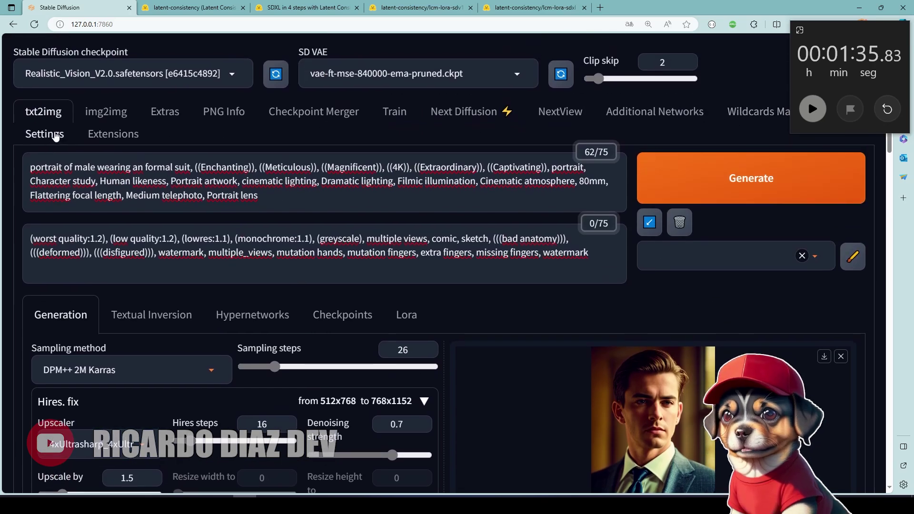
left_click(53, 136)
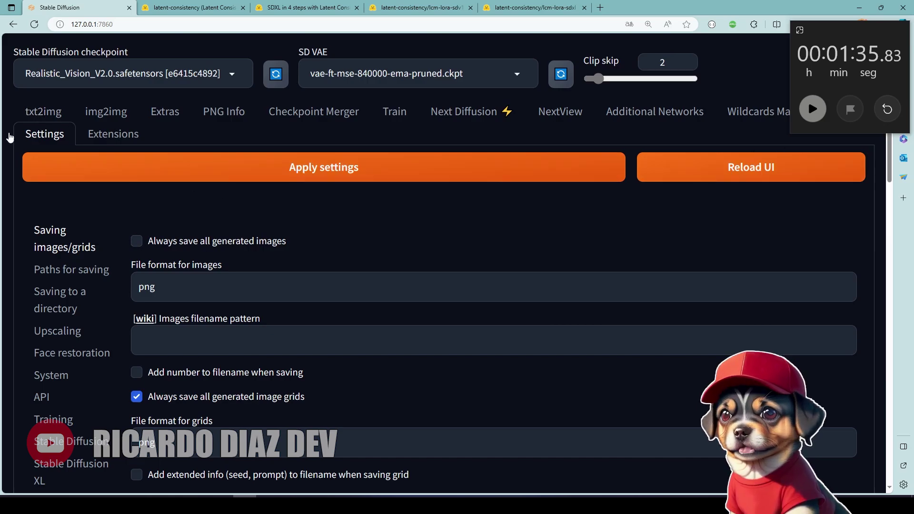
left_click(43, 112)
scroll(695, 317, "down", 5)
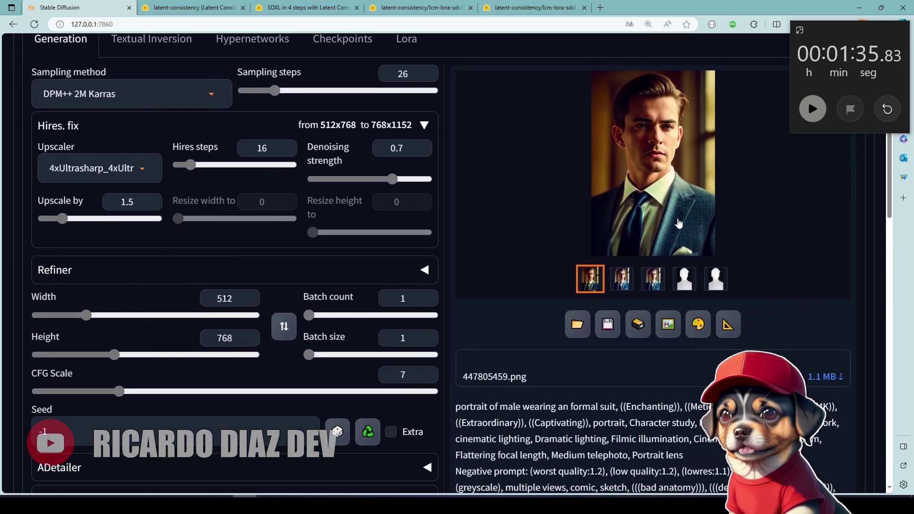
left_click(707, 233)
left_click(736, 236)
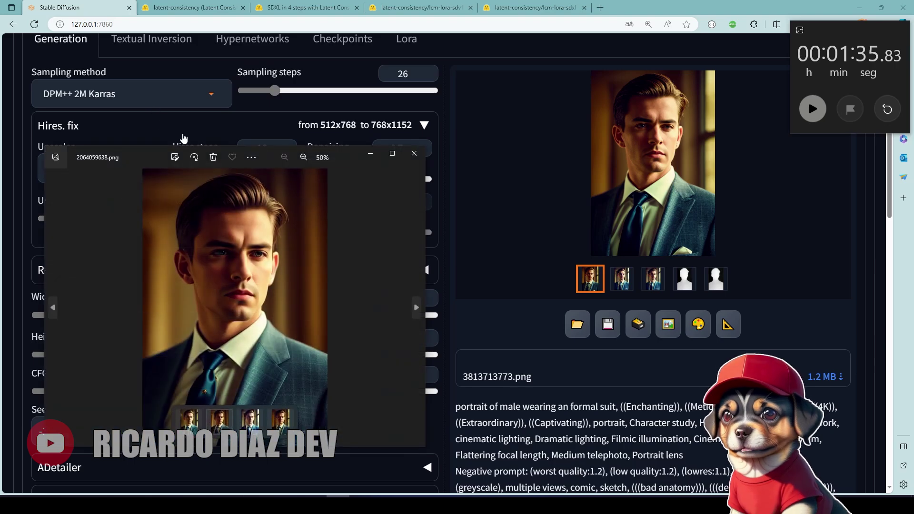
In the photo viewer, compare 2064059638.png side by side with 447805459.png and 2471675676.png
left_click_drag(181, 151, 911, 300)
left_click(151, 347)
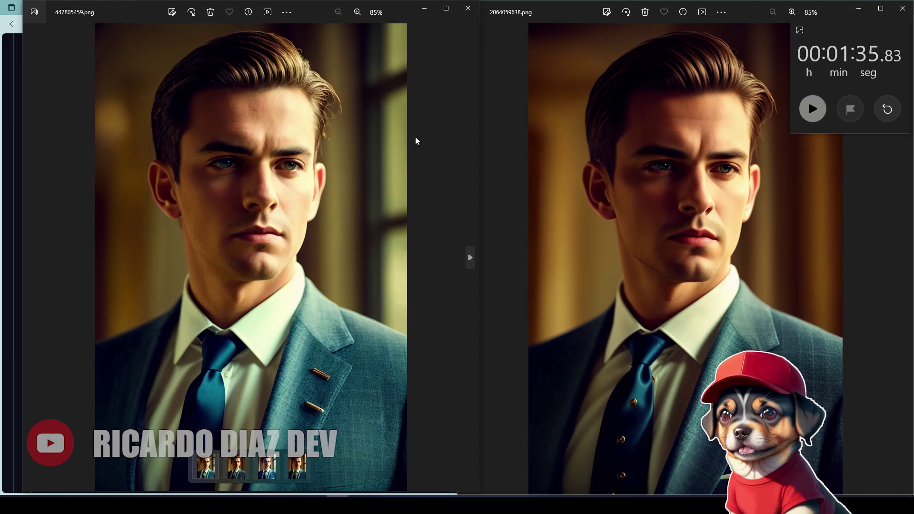
left_click(467, 8)
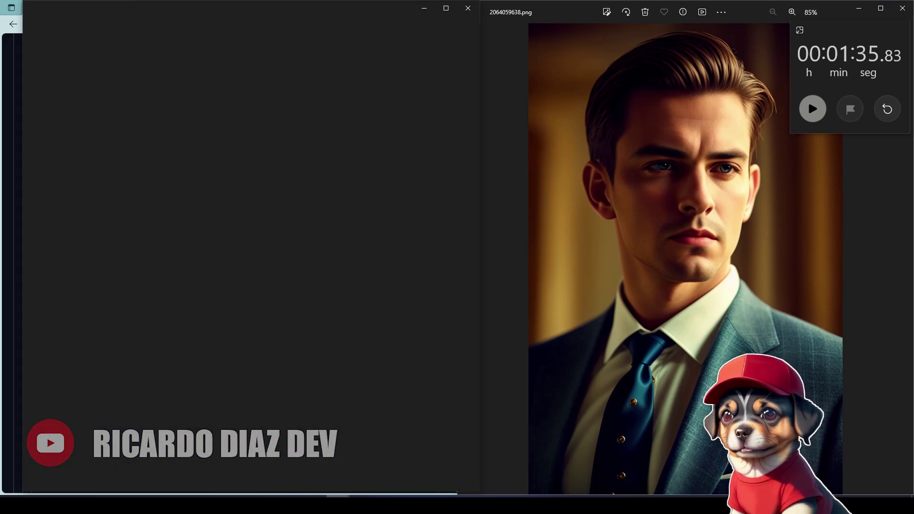
left_click_drag(402, 19, 385, 20)
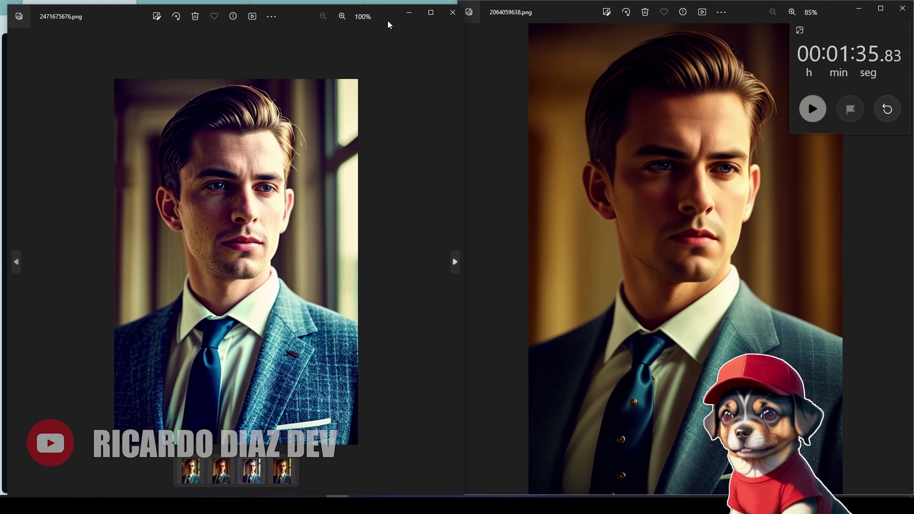
left_click(655, 258)
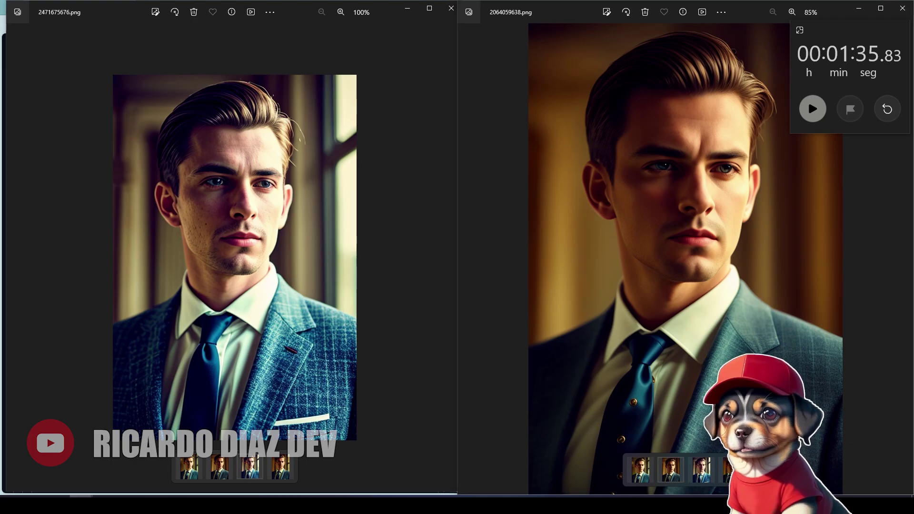
left_click(281, 469)
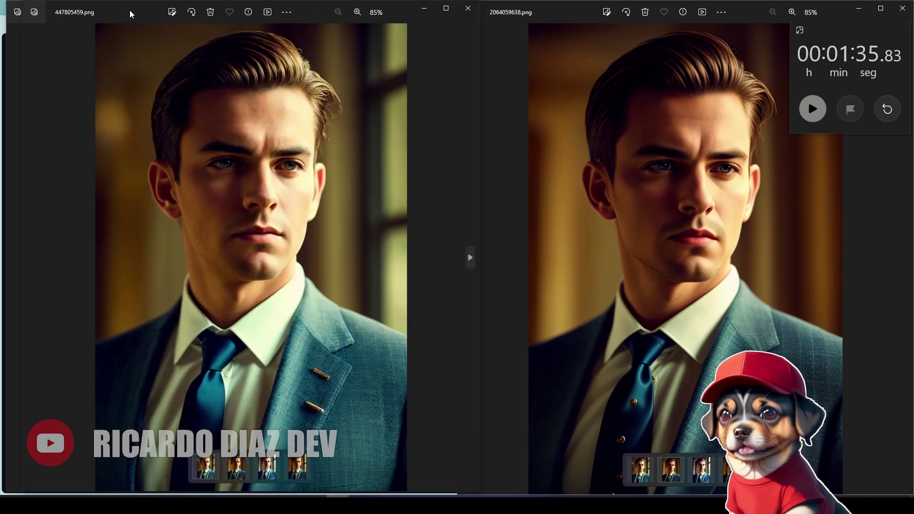
Place 447805459.png beside 2471675676.png and zoom into both portraits to compare the facial detail
left_click_drag(130, 14, 911, 212)
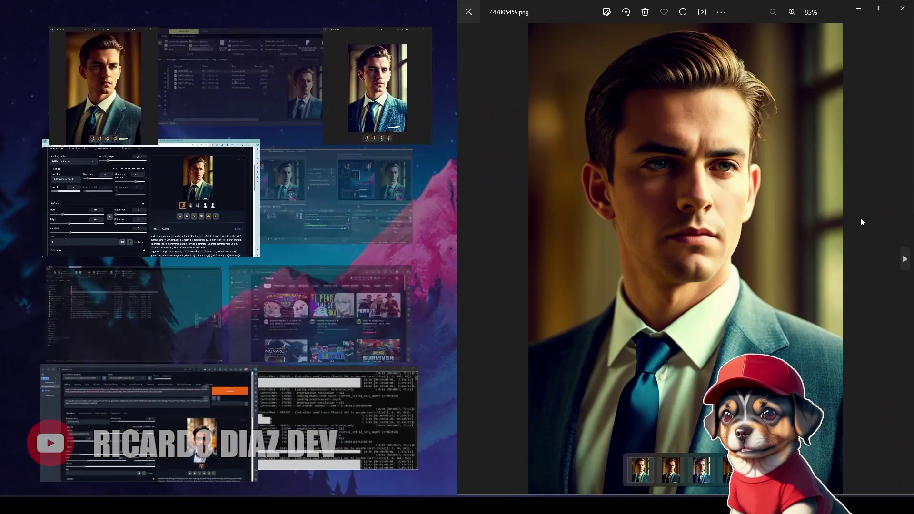
left_click(378, 85)
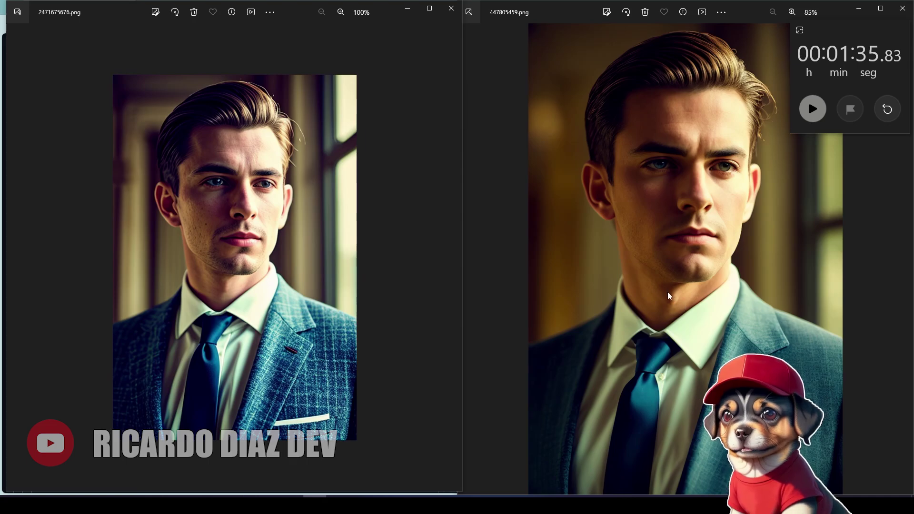
left_click(792, 12)
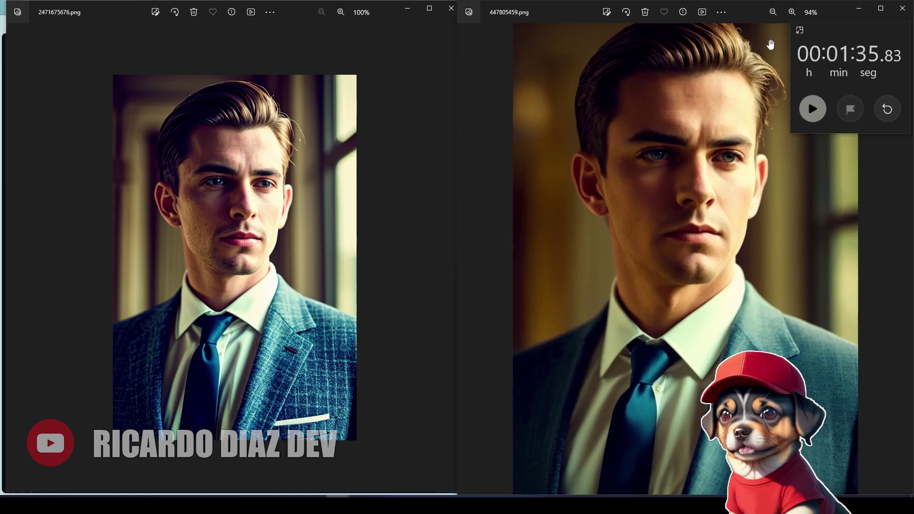
scroll(235, 245, "up", 3)
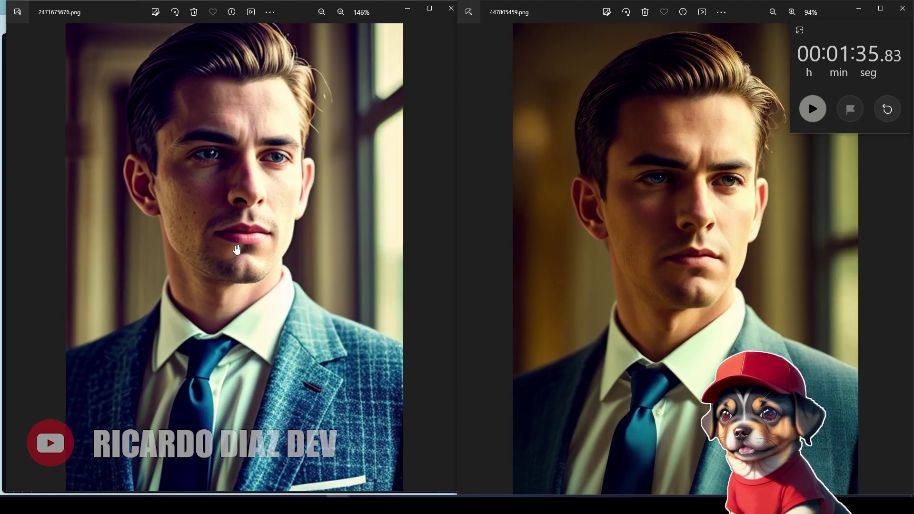
scroll(236, 249, "up", 3)
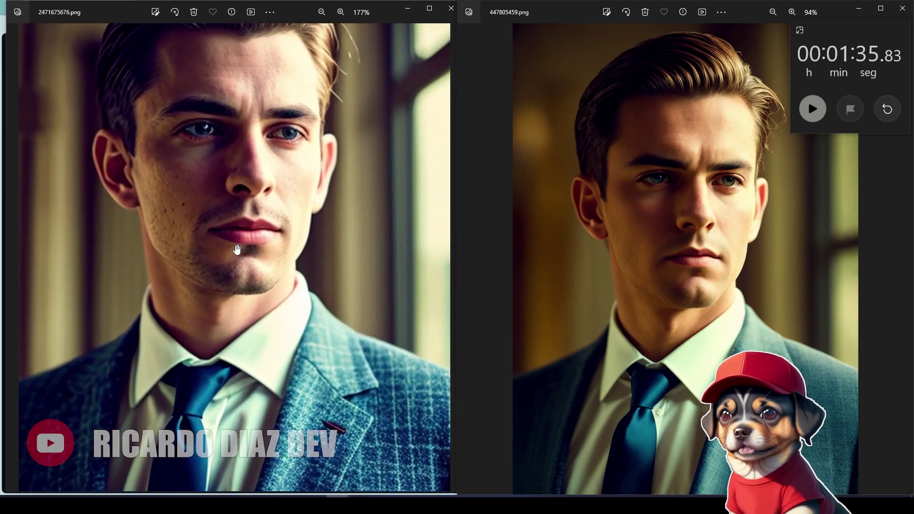
scroll(252, 211, "down", 2)
left_click_drag(252, 211, 268, 263)
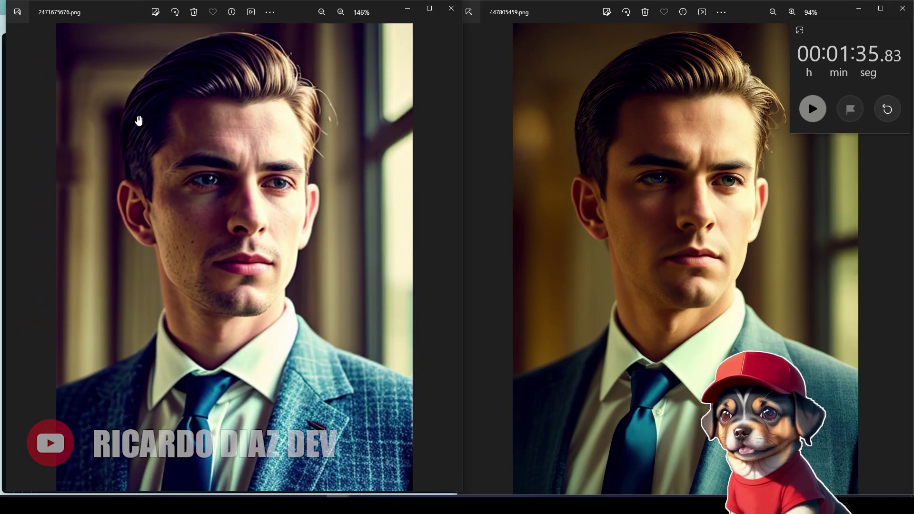
scroll(278, 324, "down", 3)
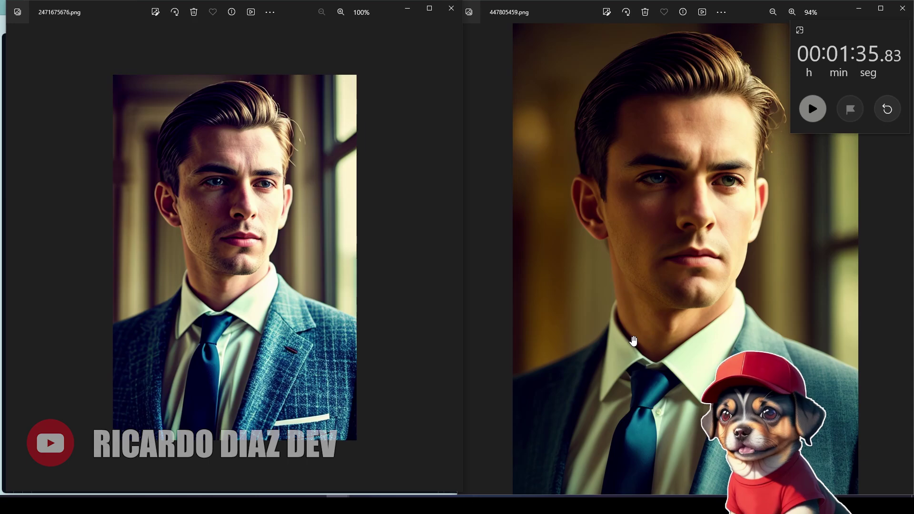
left_click(654, 342)
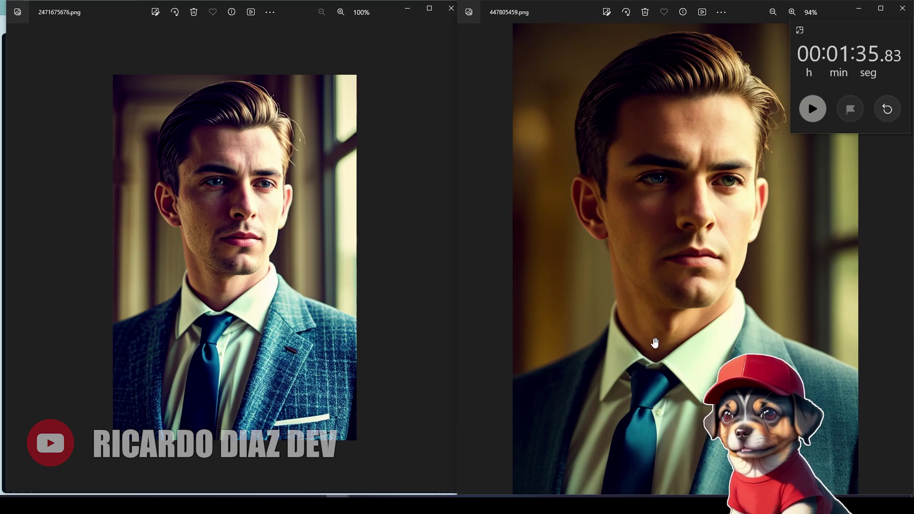